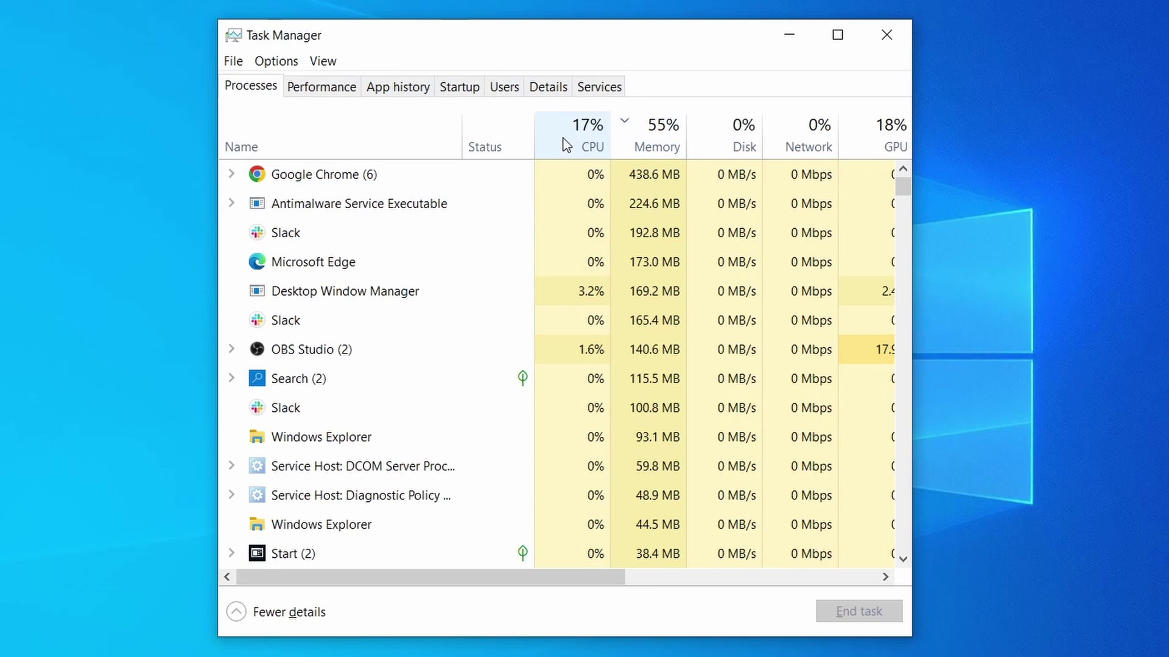
click(560, 144)
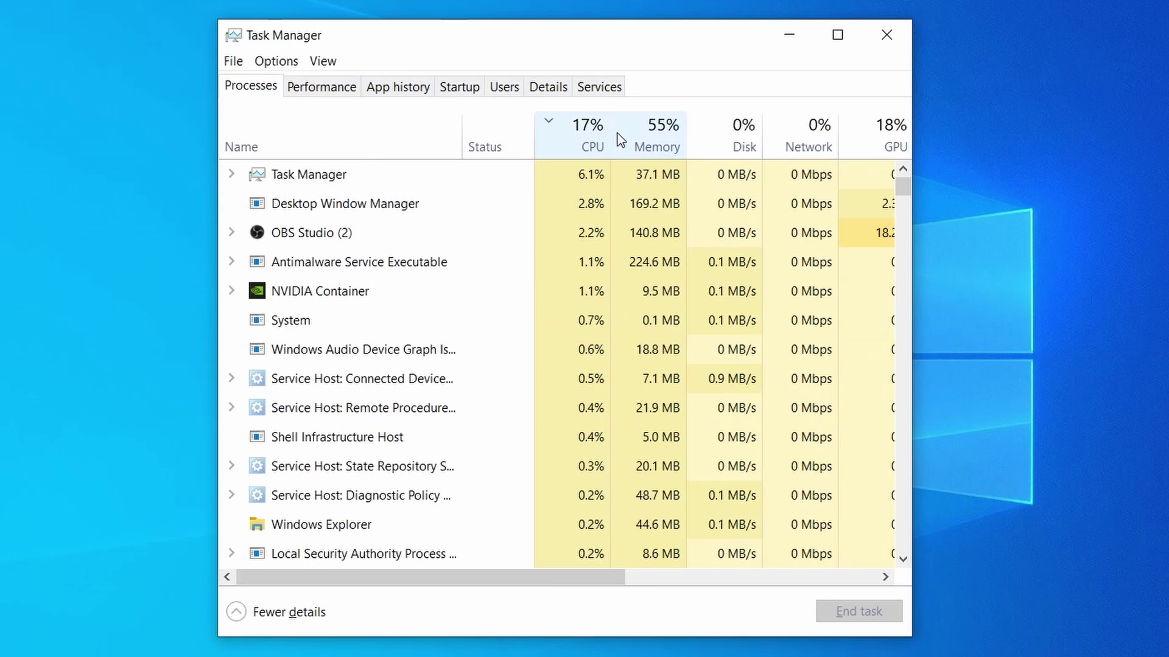
click(664, 131)
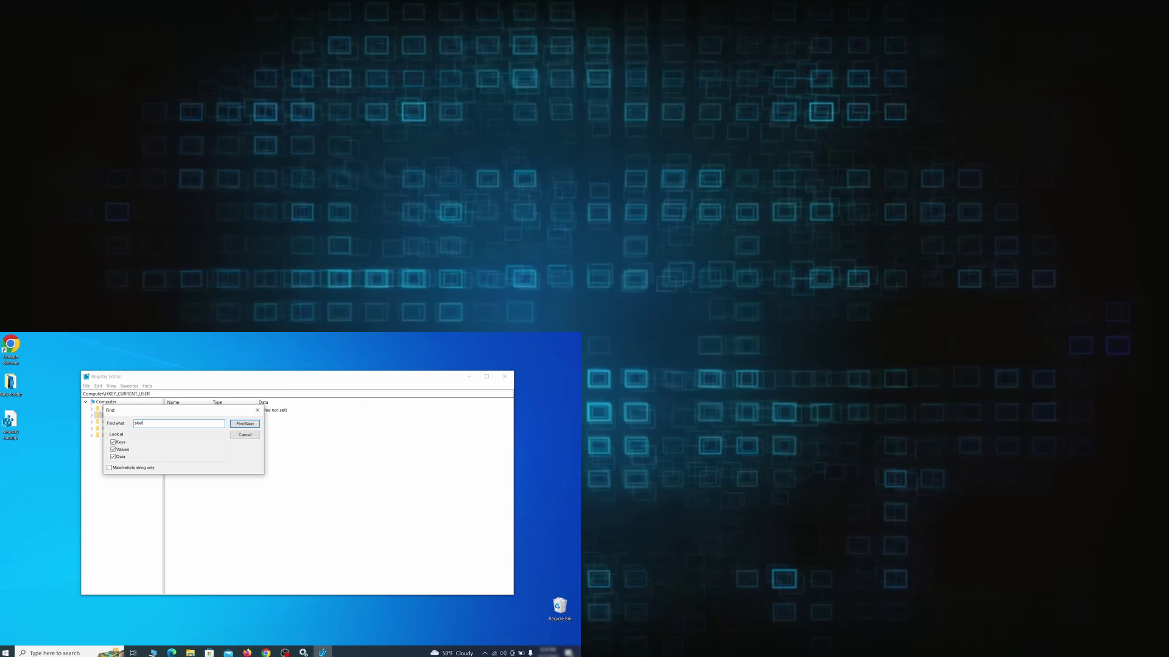
text(tchy)
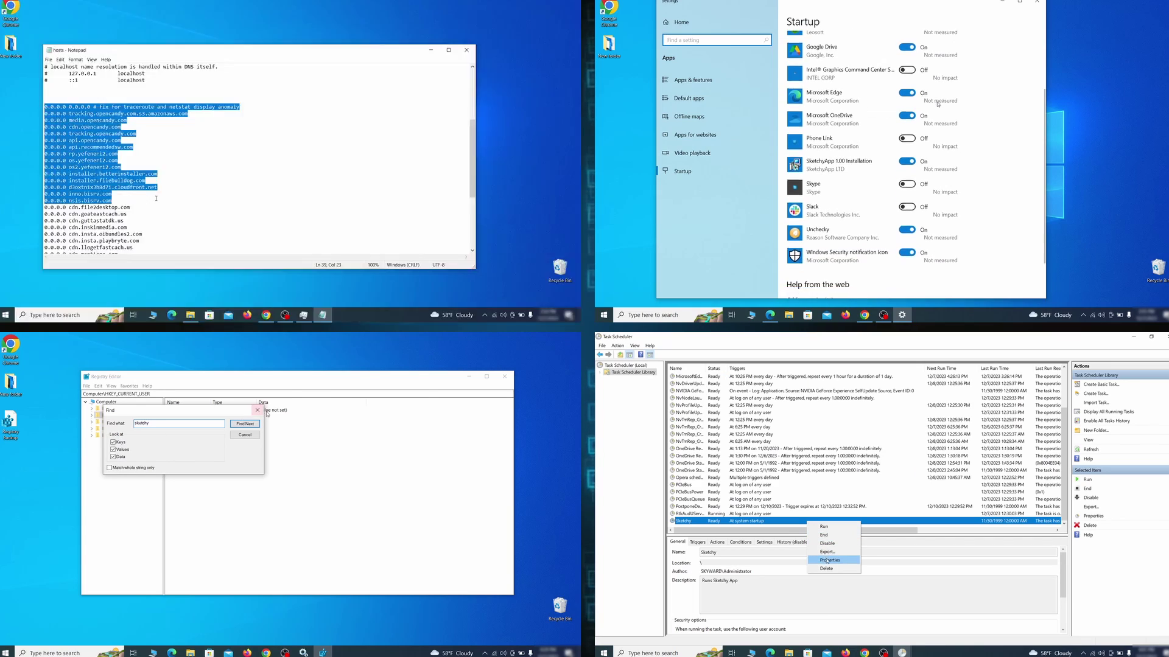
click(245, 423)
click(849, 560)
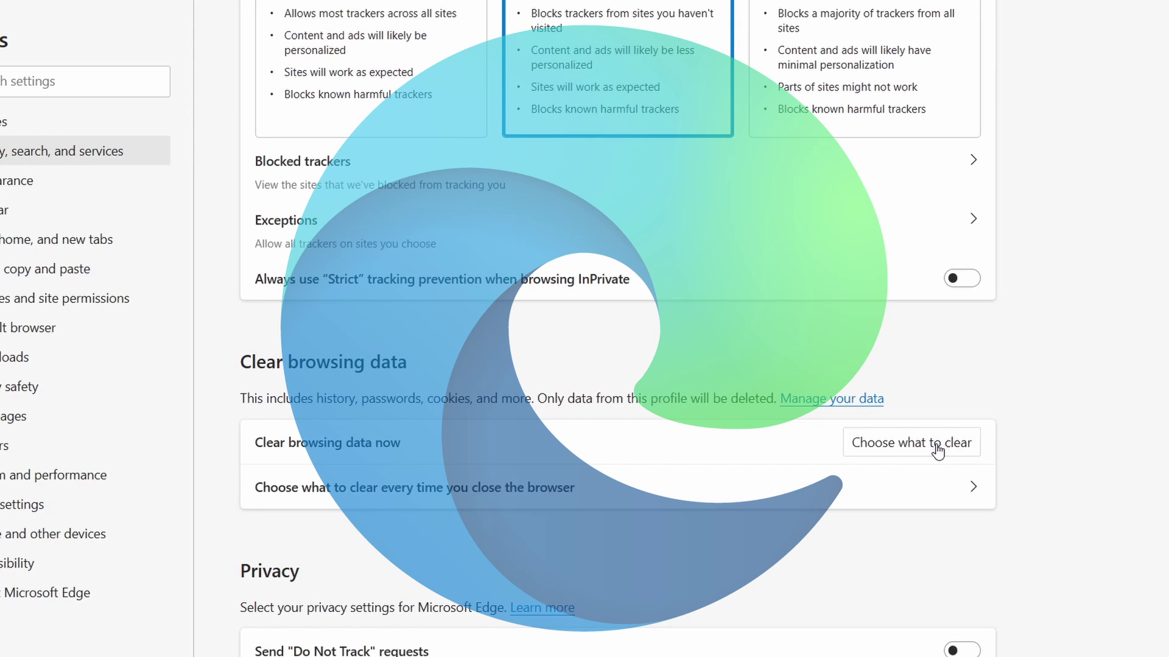
click(932, 445)
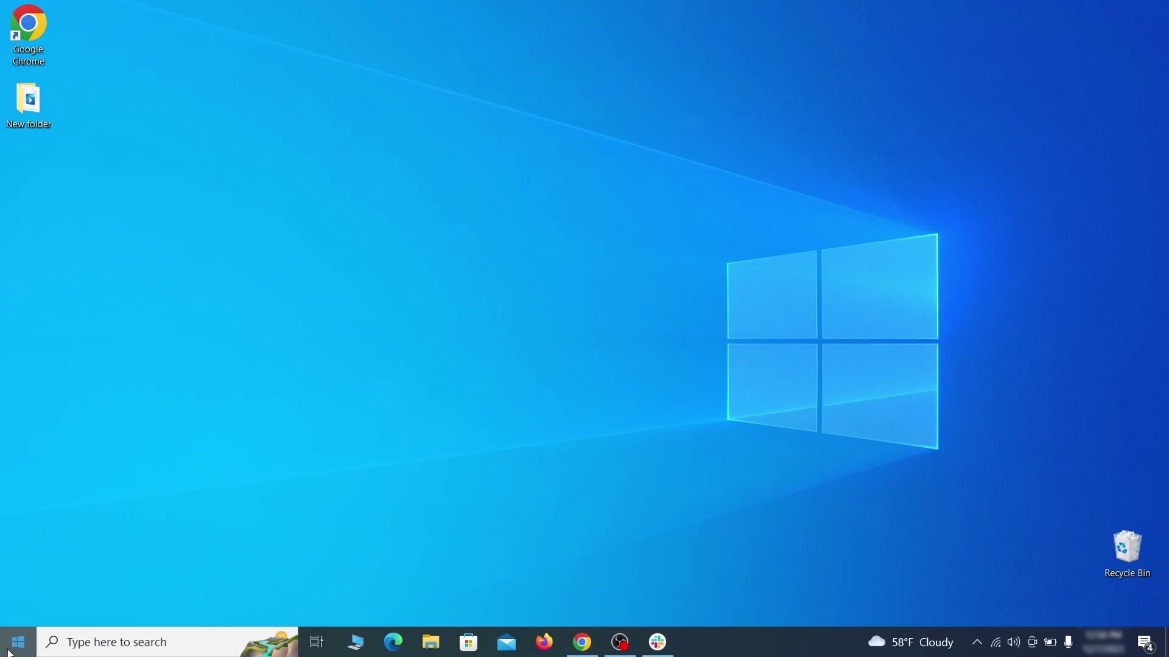
click(9, 652)
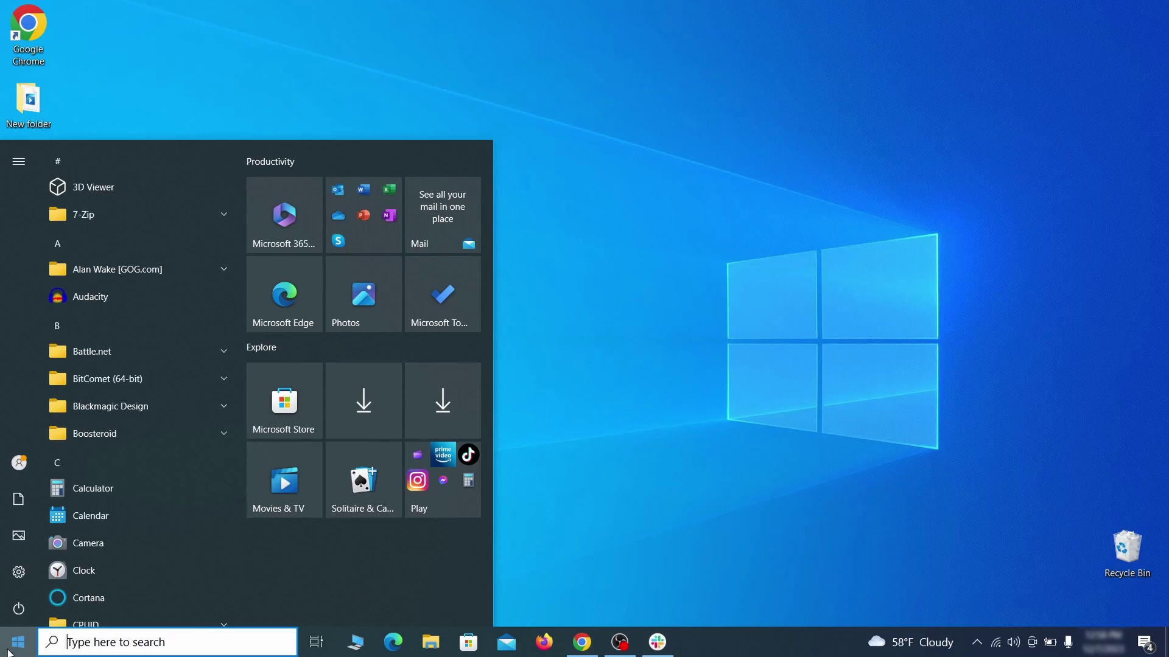
click(19, 571)
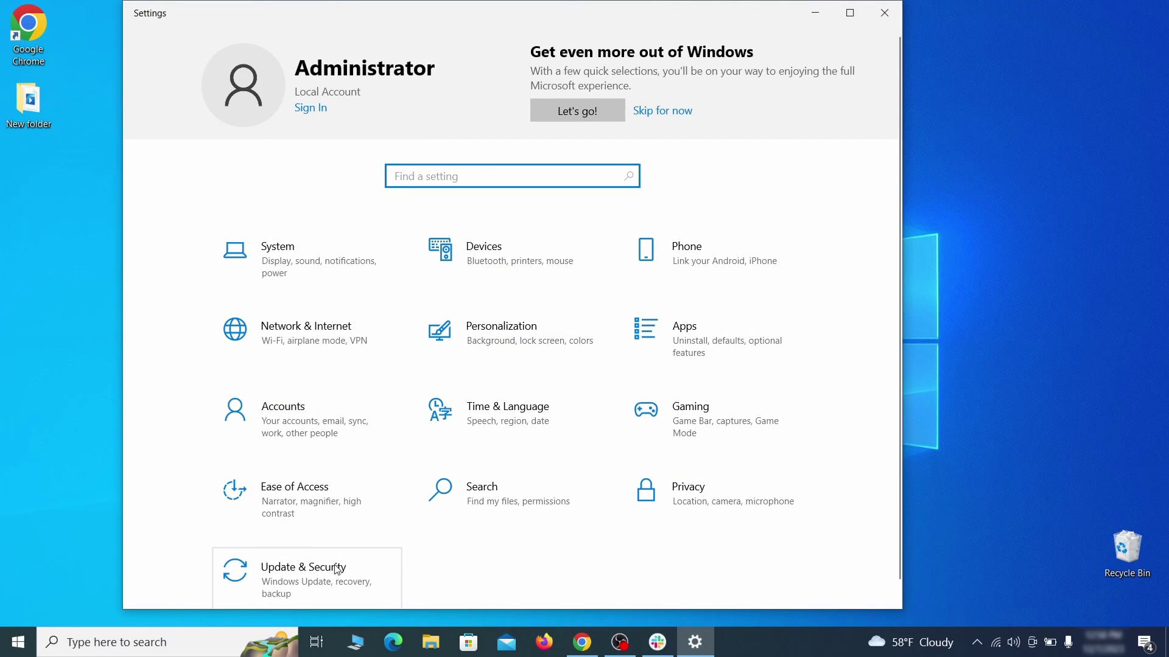
click(356, 578)
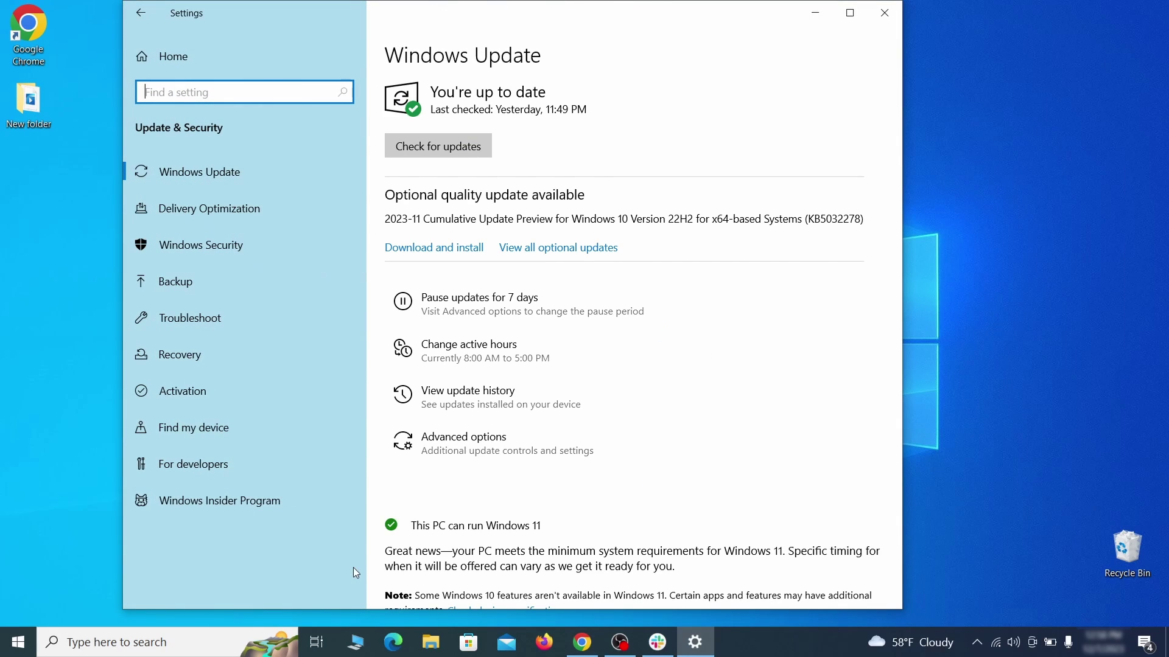
click(284, 358)
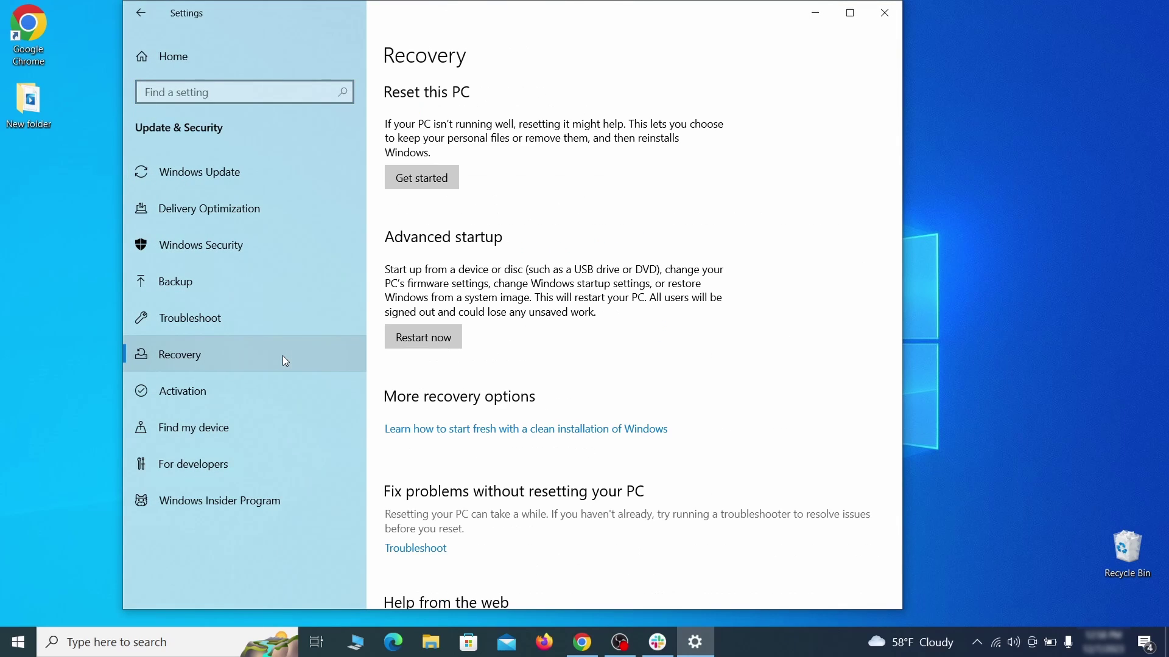
click(456, 346)
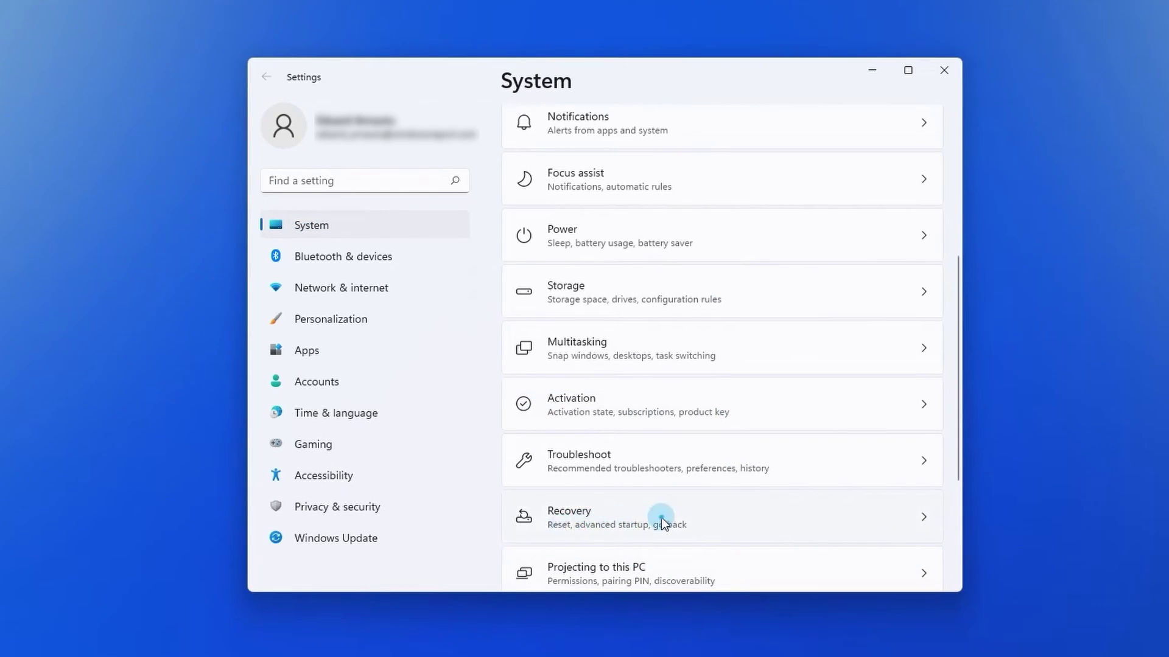
click(661, 517)
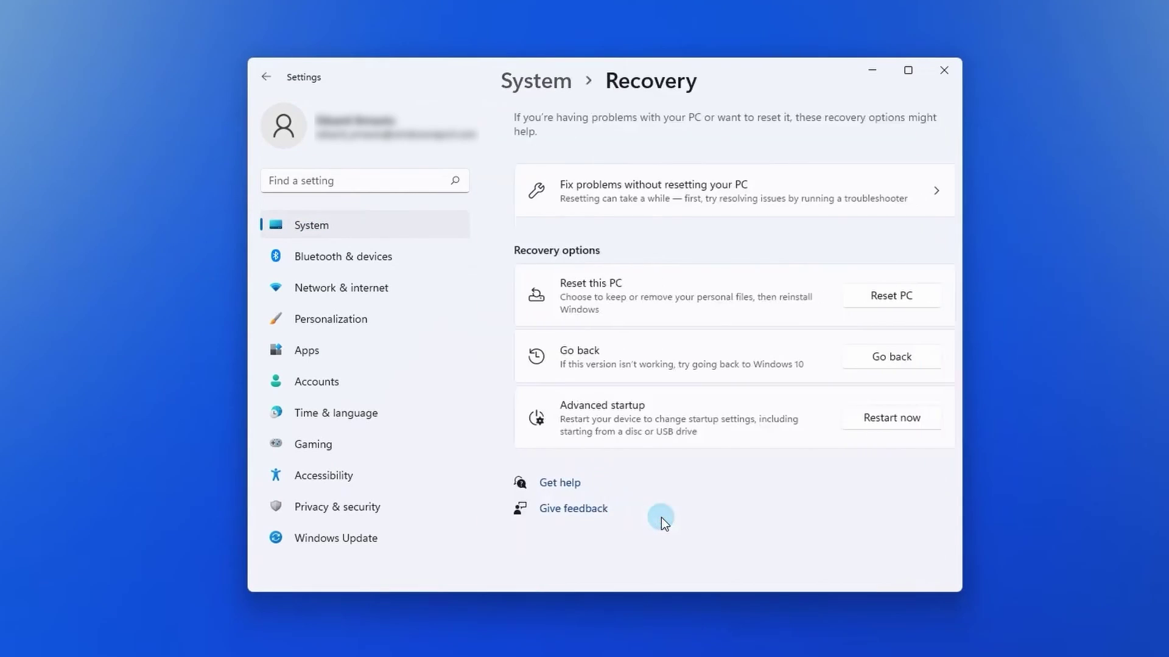
click(864, 423)
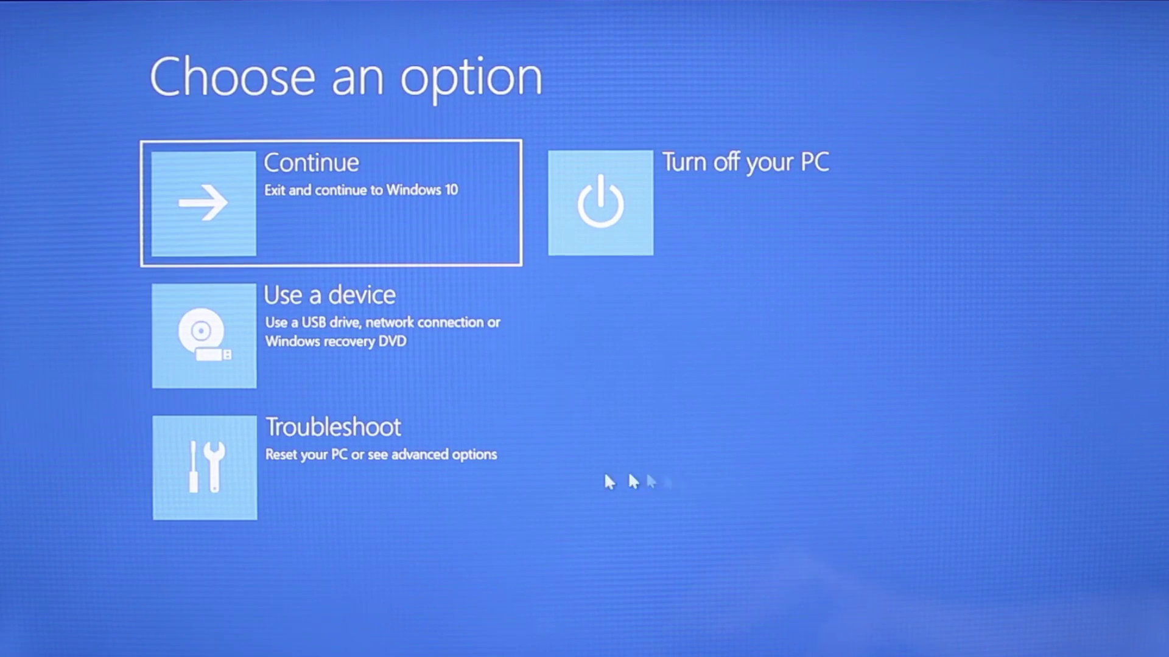
click(365, 489)
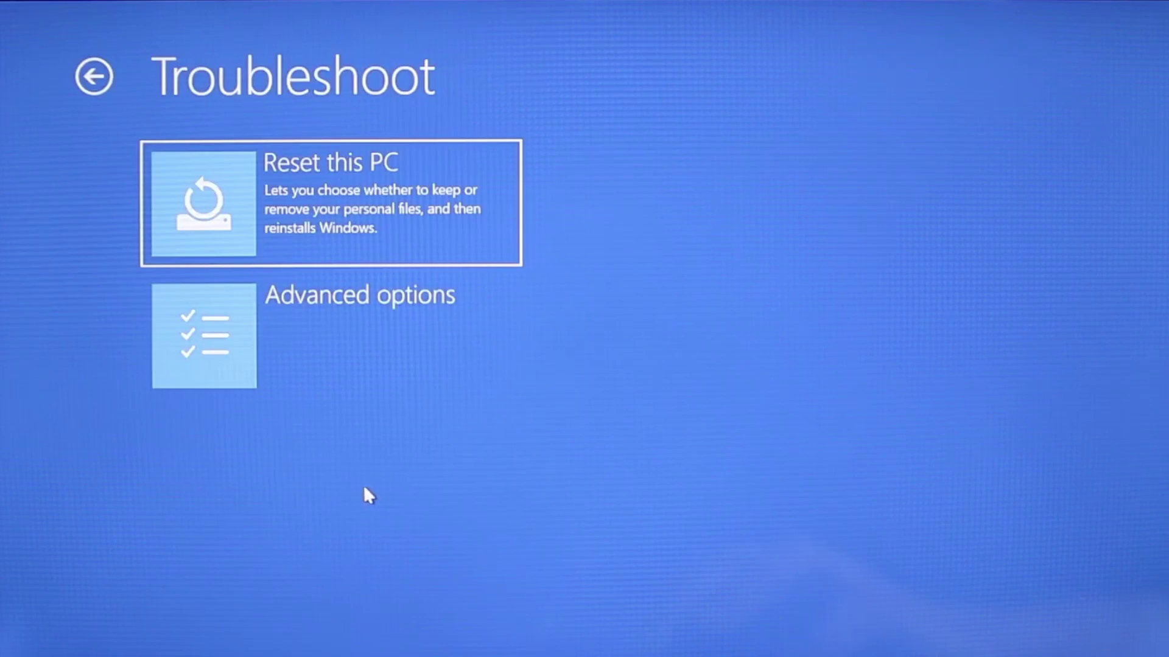
click(367, 340)
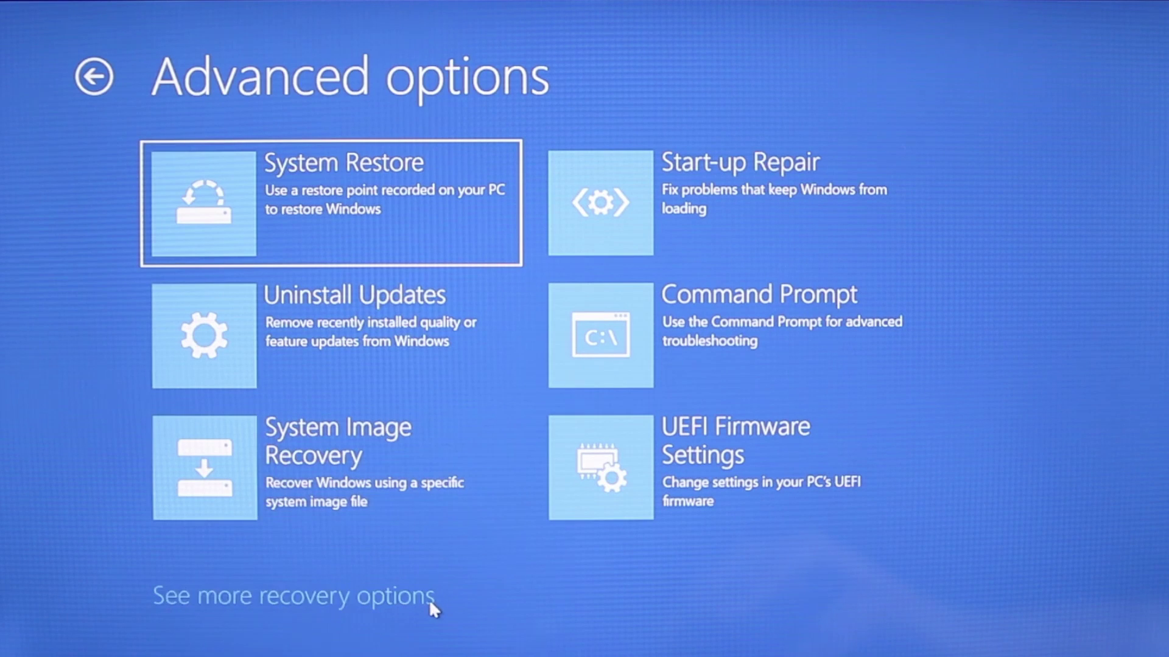
click(428, 600)
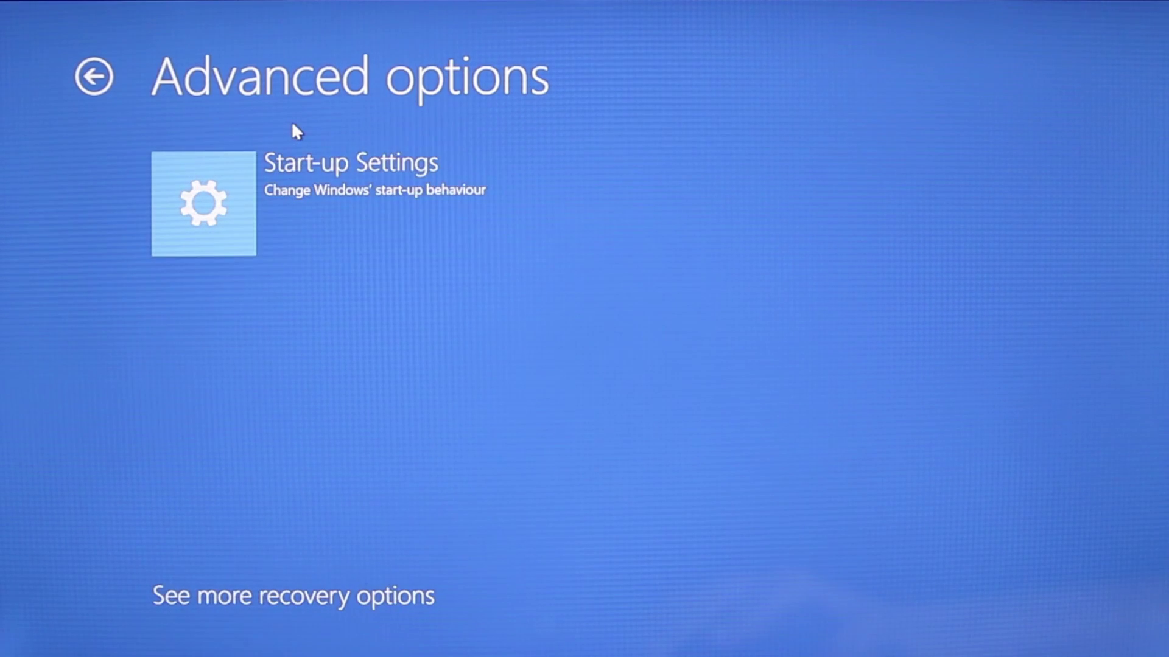
click(314, 185)
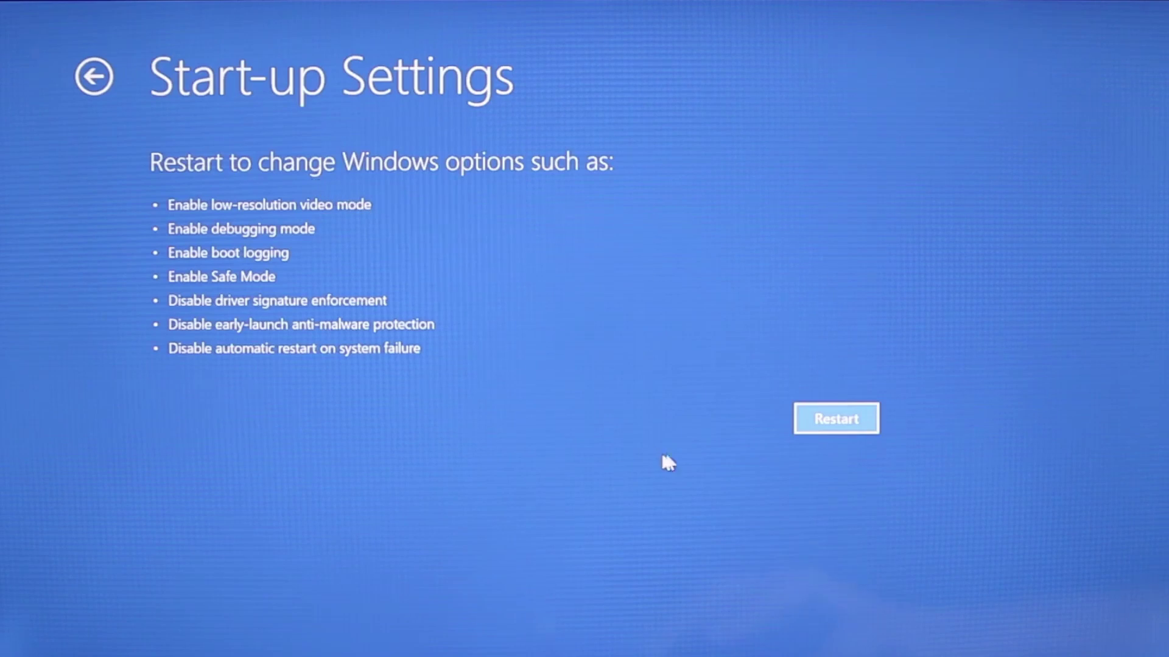
click(822, 420)
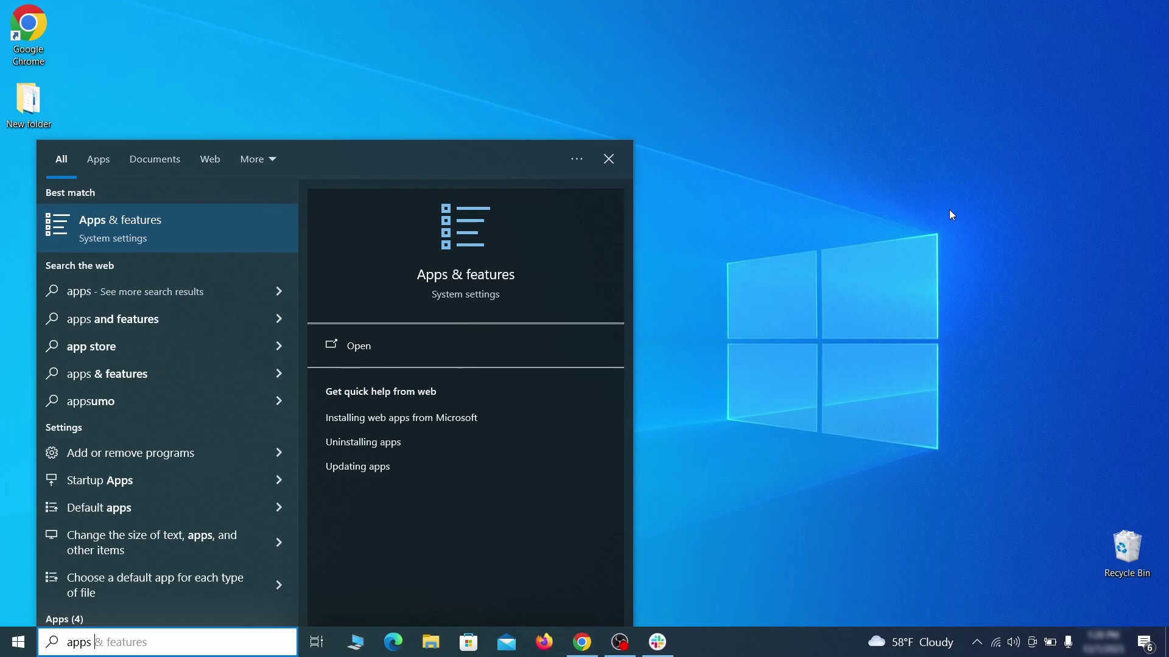
text(atures)
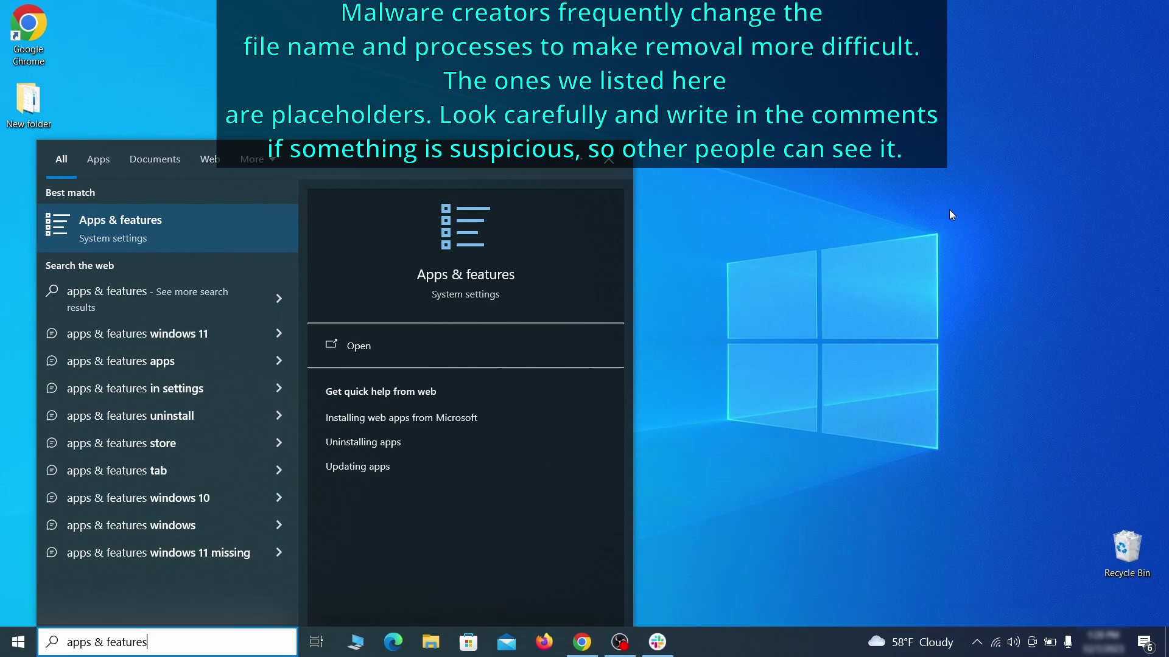
key(Return)
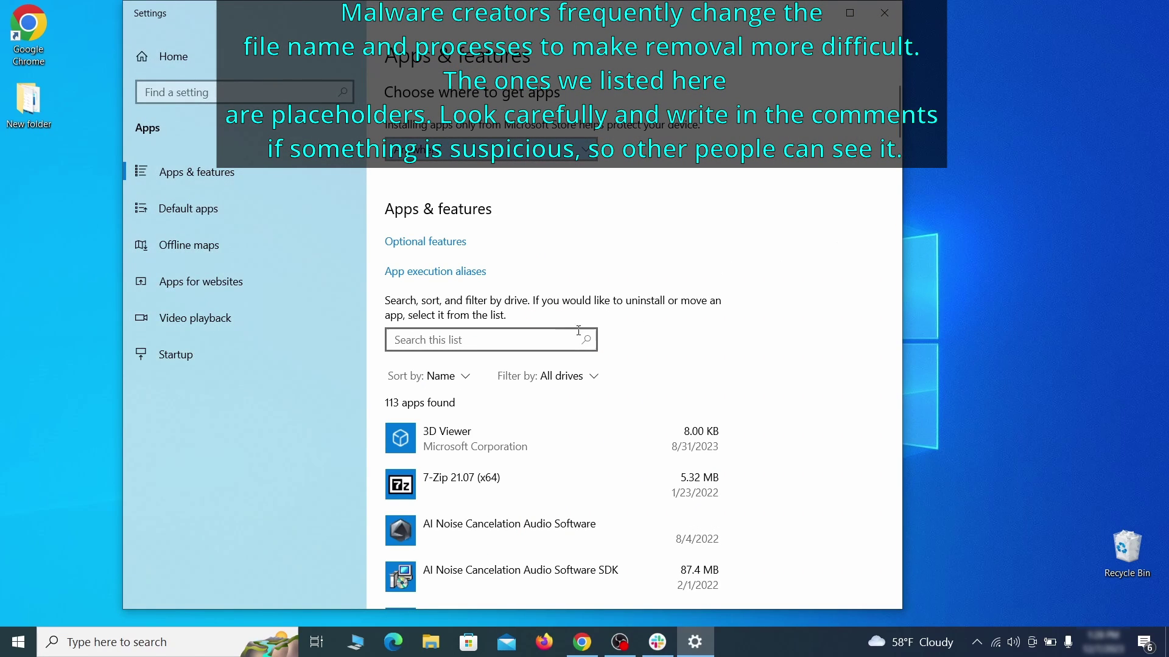
click(461, 377)
click(420, 455)
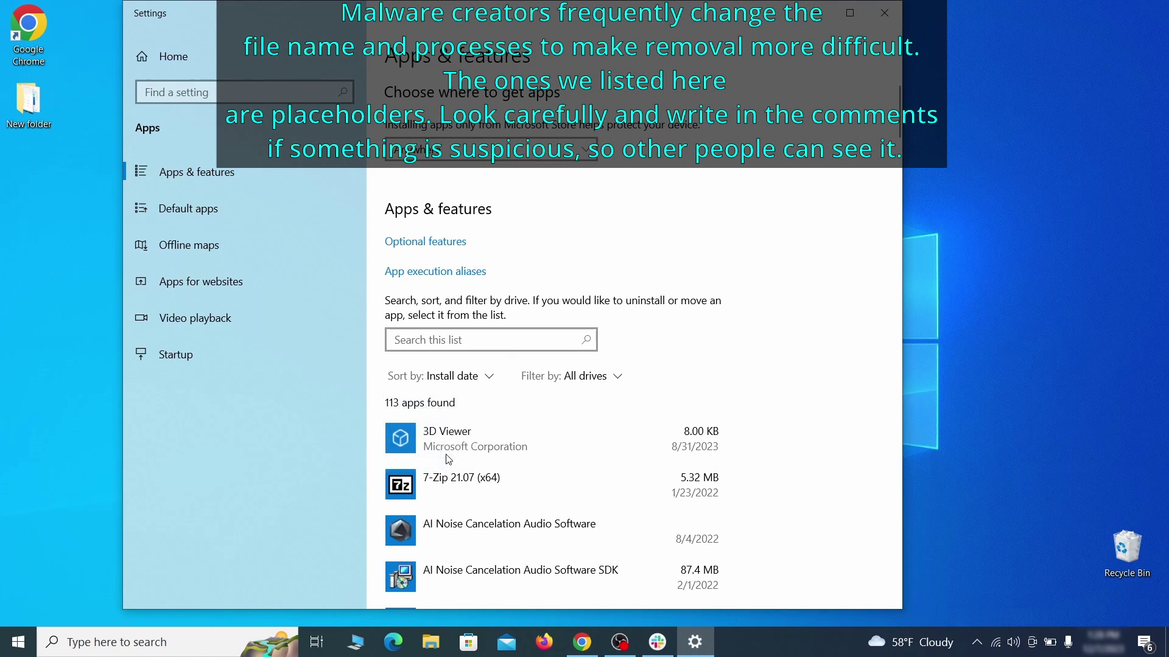
scroll(659, 389, down, 2)
click(595, 438)
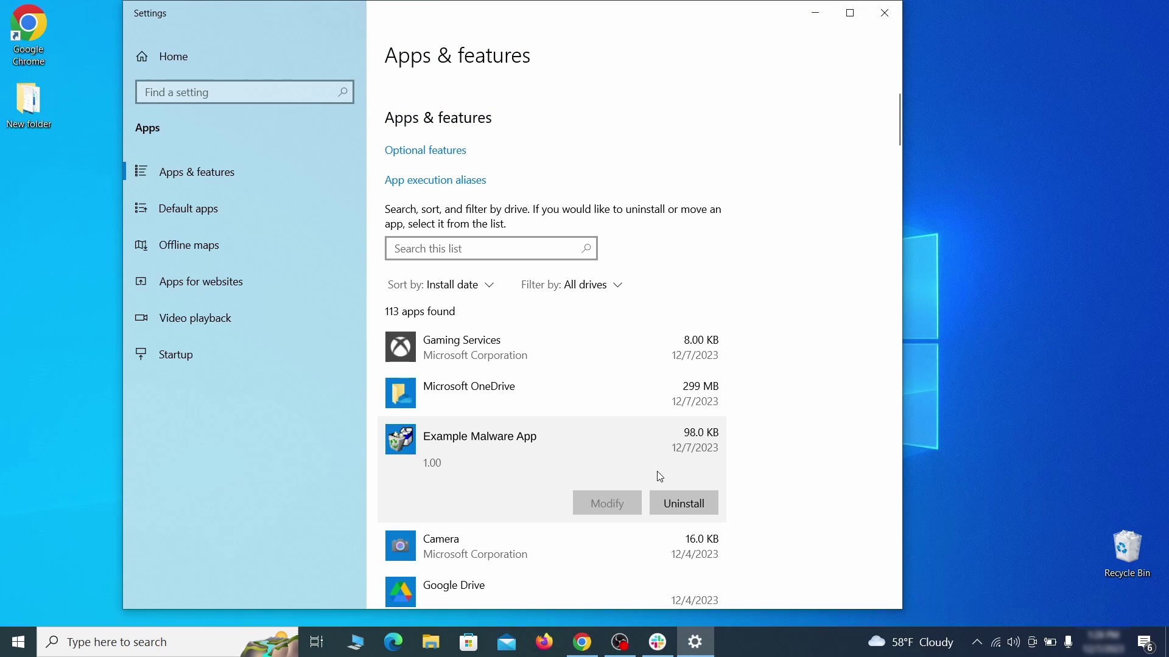
click(697, 500)
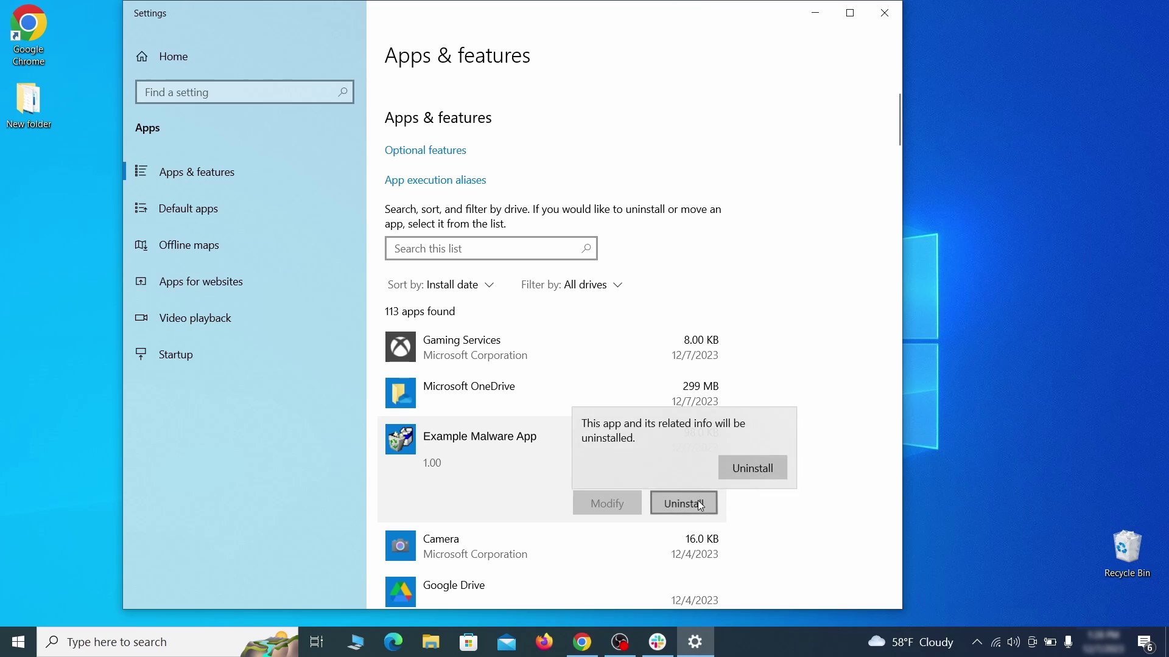
click(761, 469)
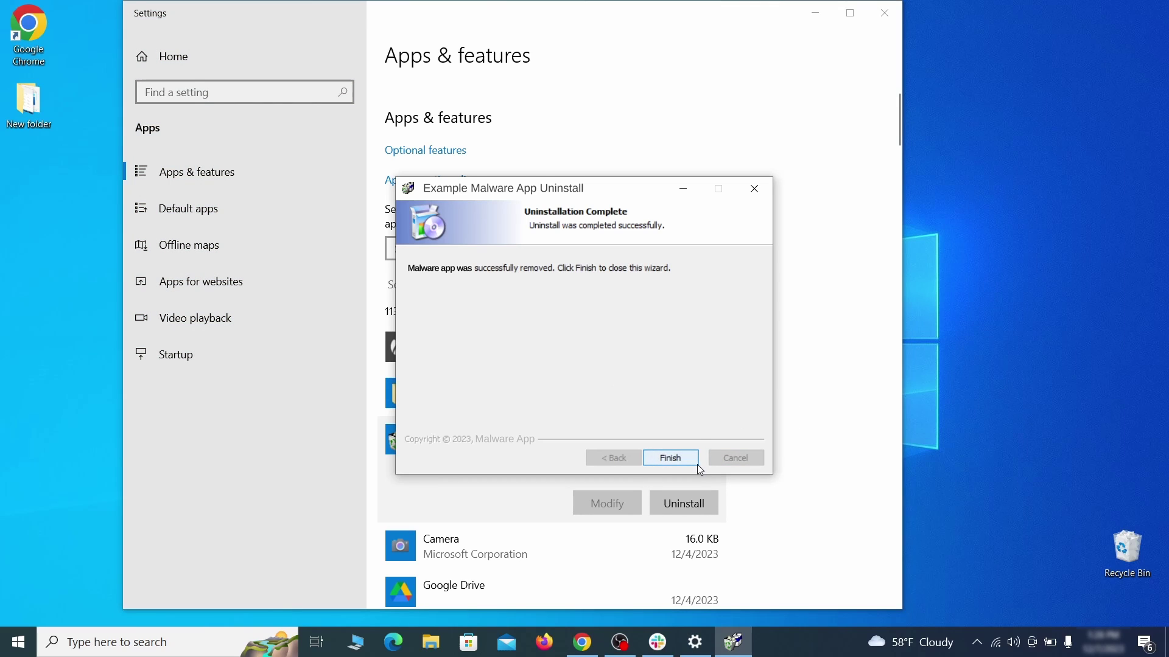
click(672, 459)
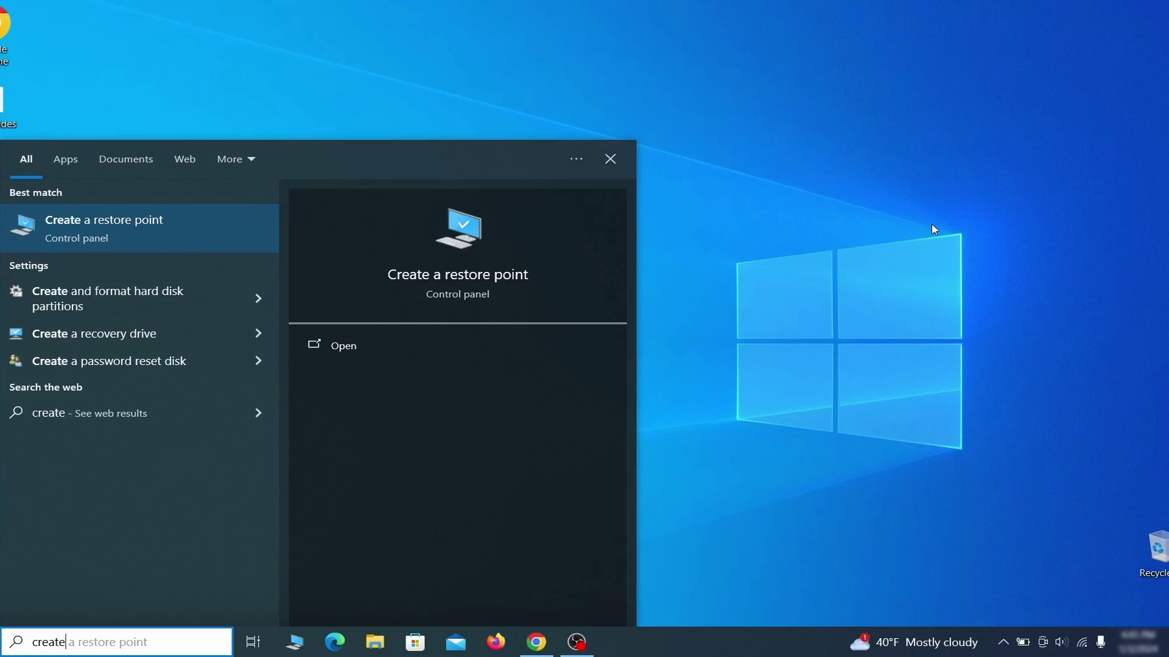
text(store point)
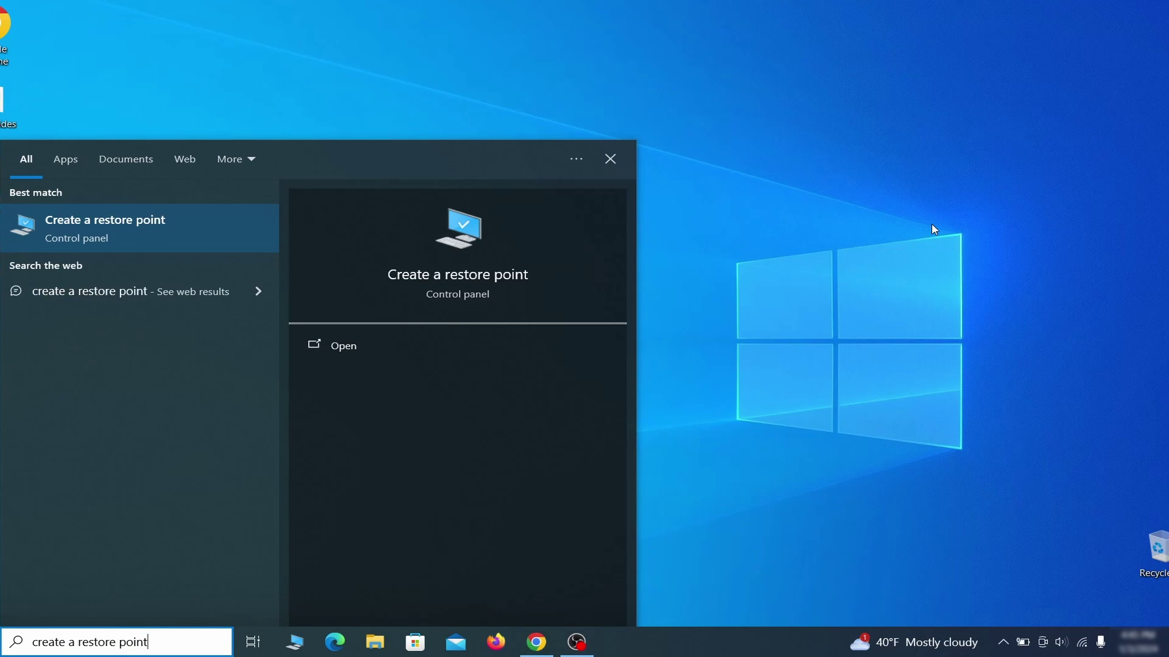
key(Return)
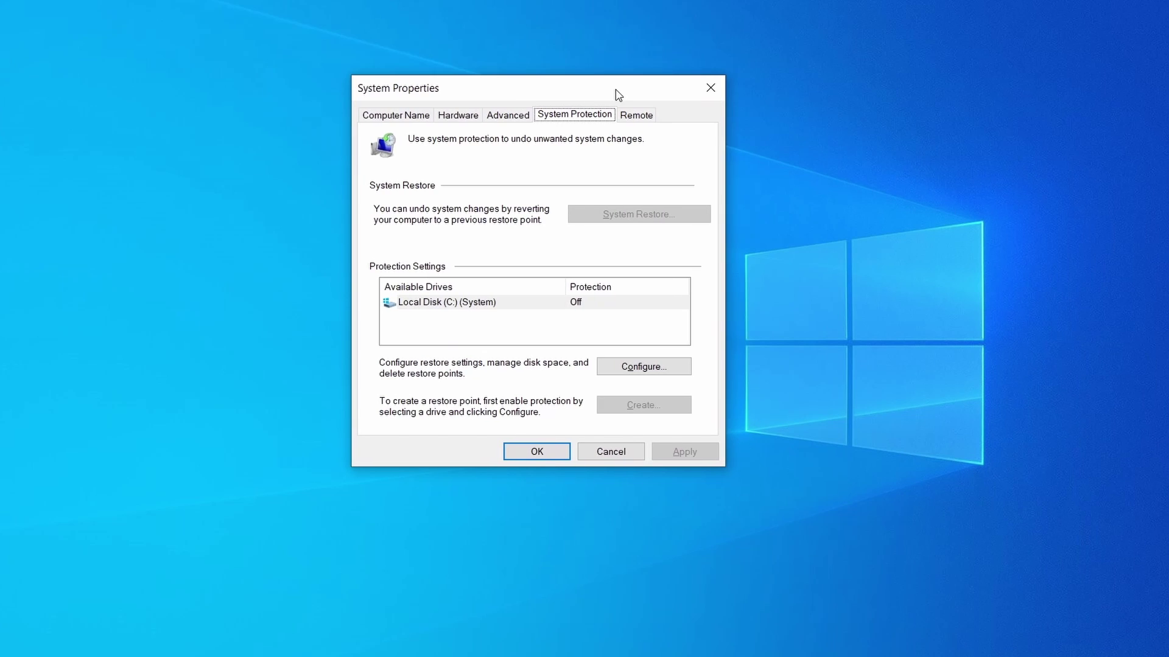
click(524, 304)
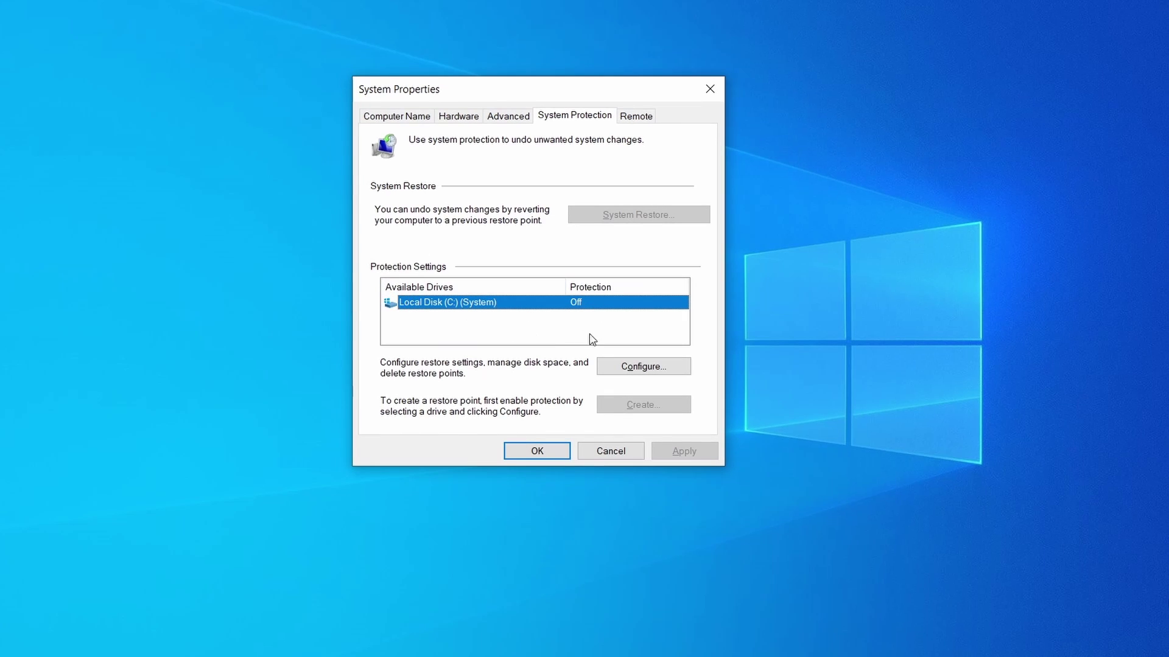
click(670, 368)
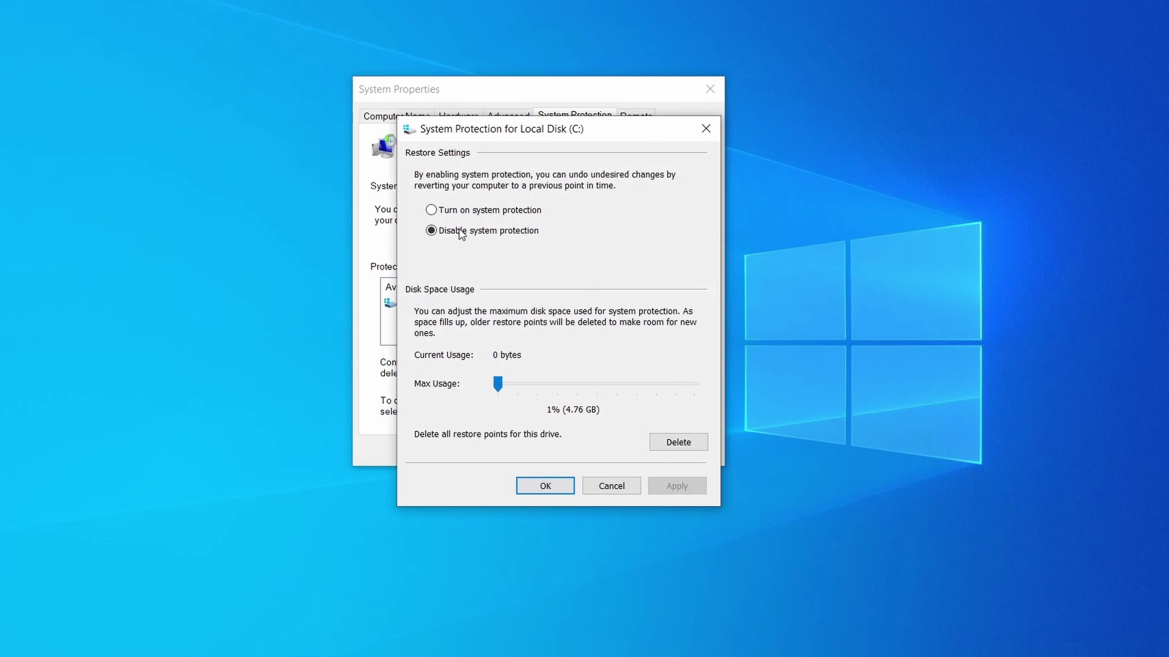
click(433, 210)
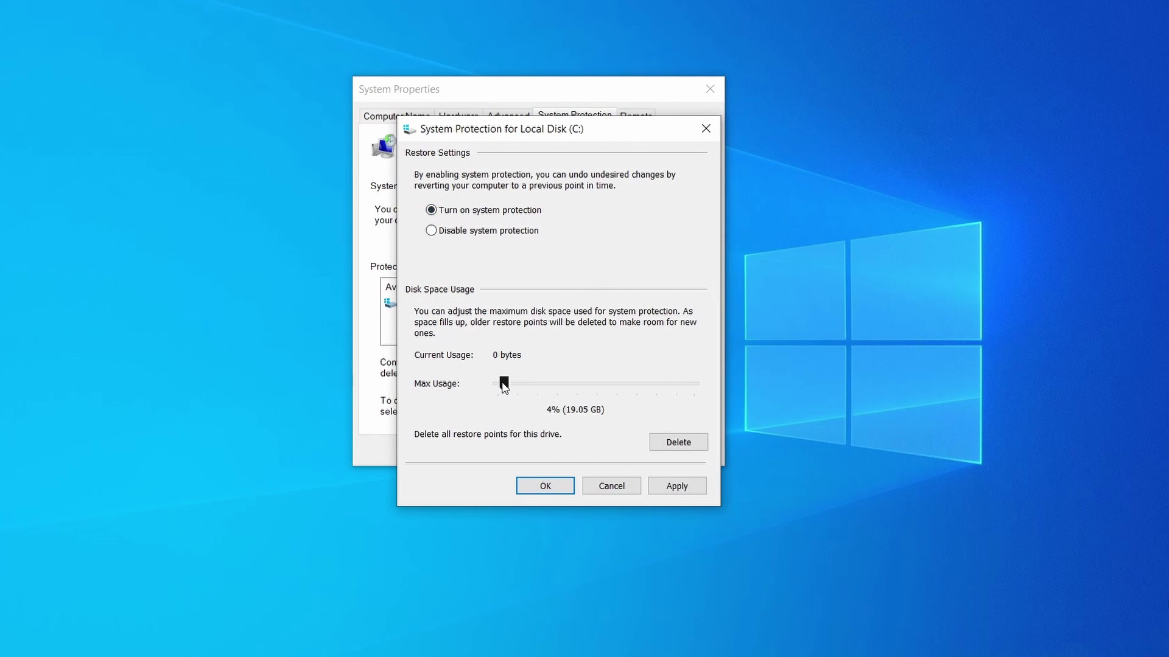
click(674, 486)
click(553, 486)
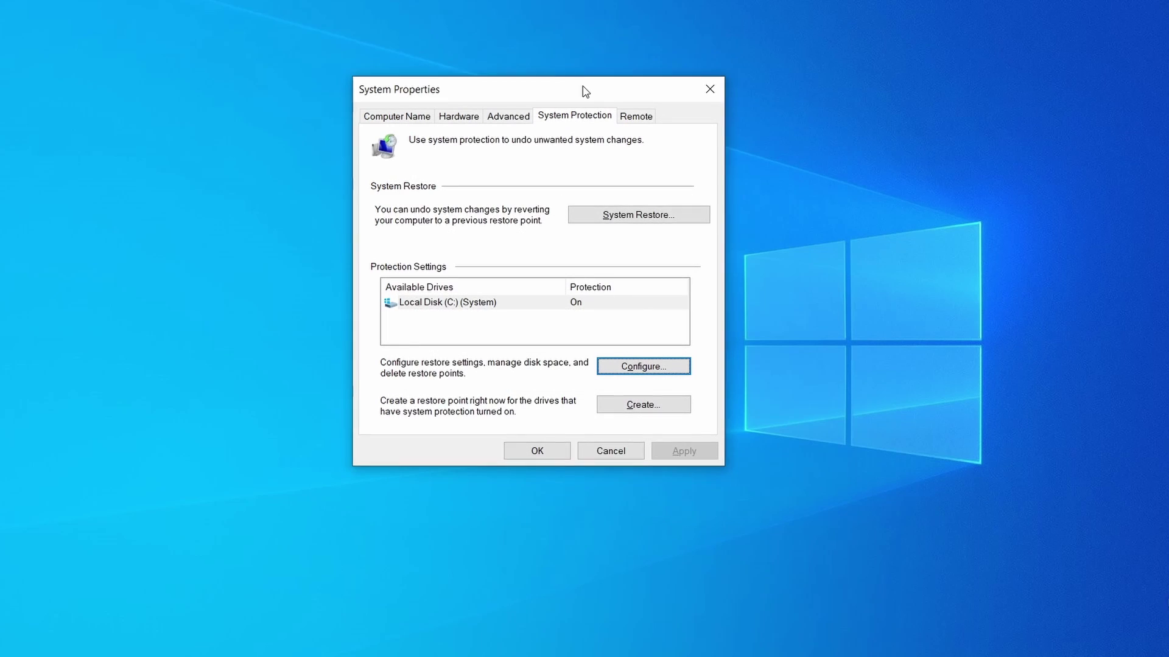
click(653, 412)
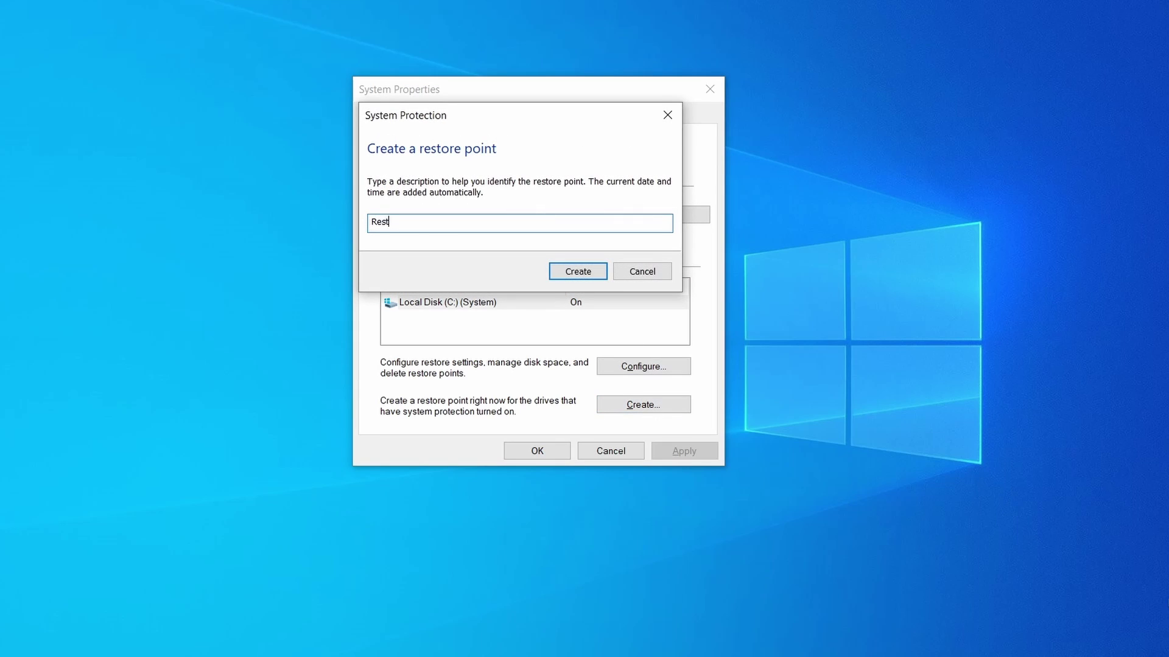
click(588, 272)
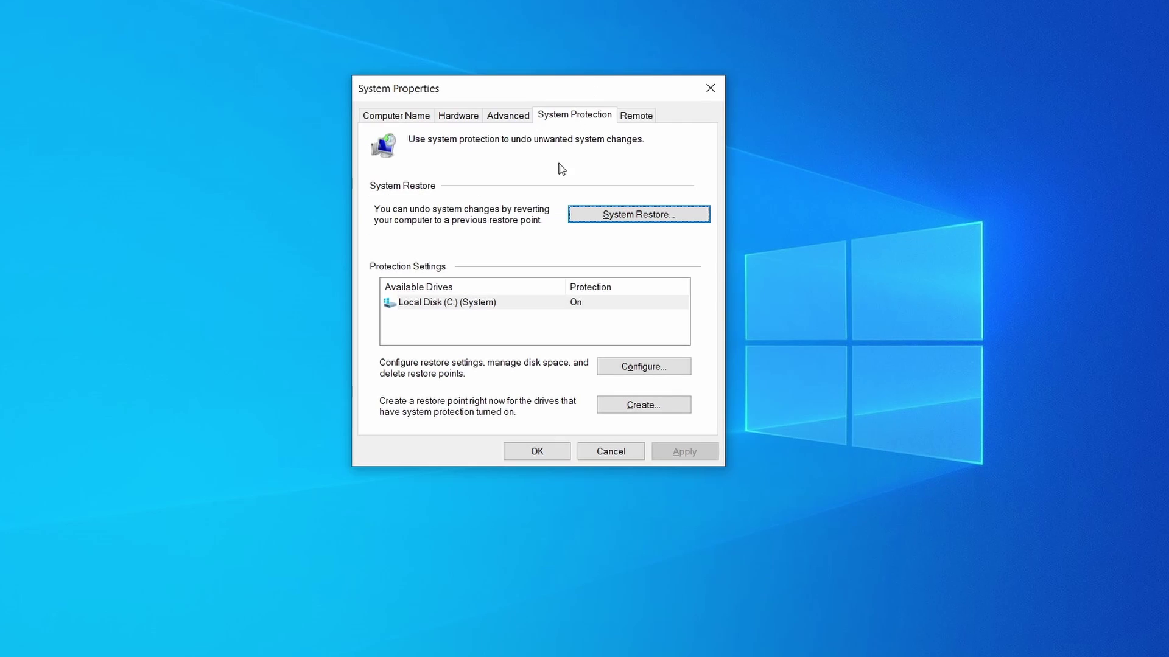
click(688, 220)
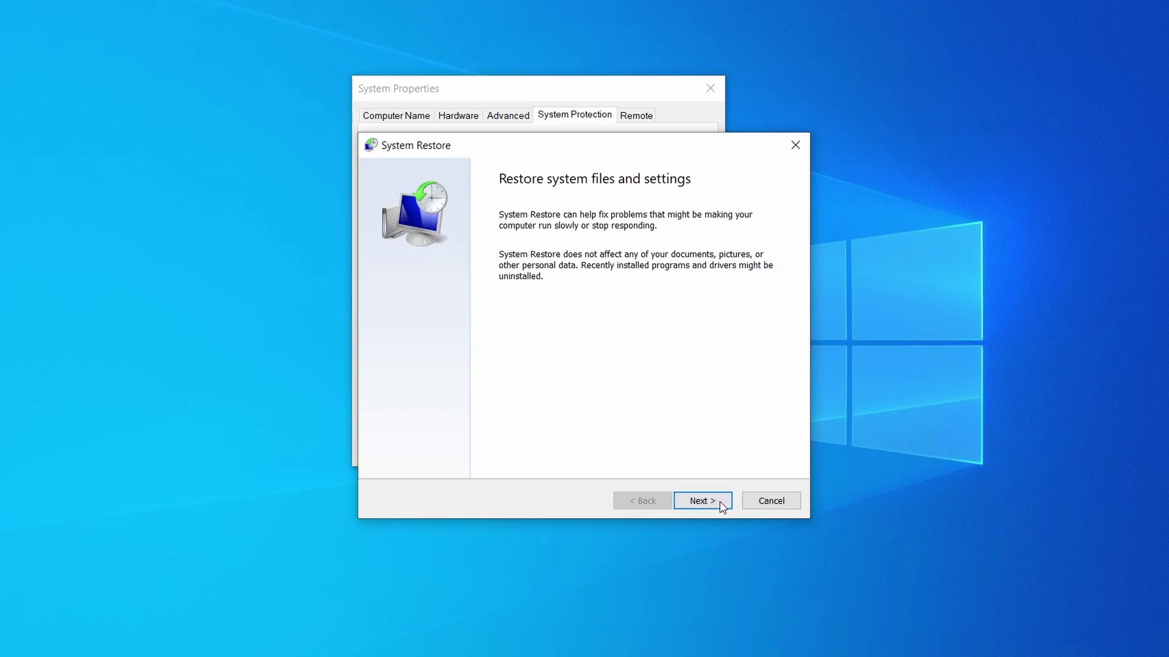
click(721, 506)
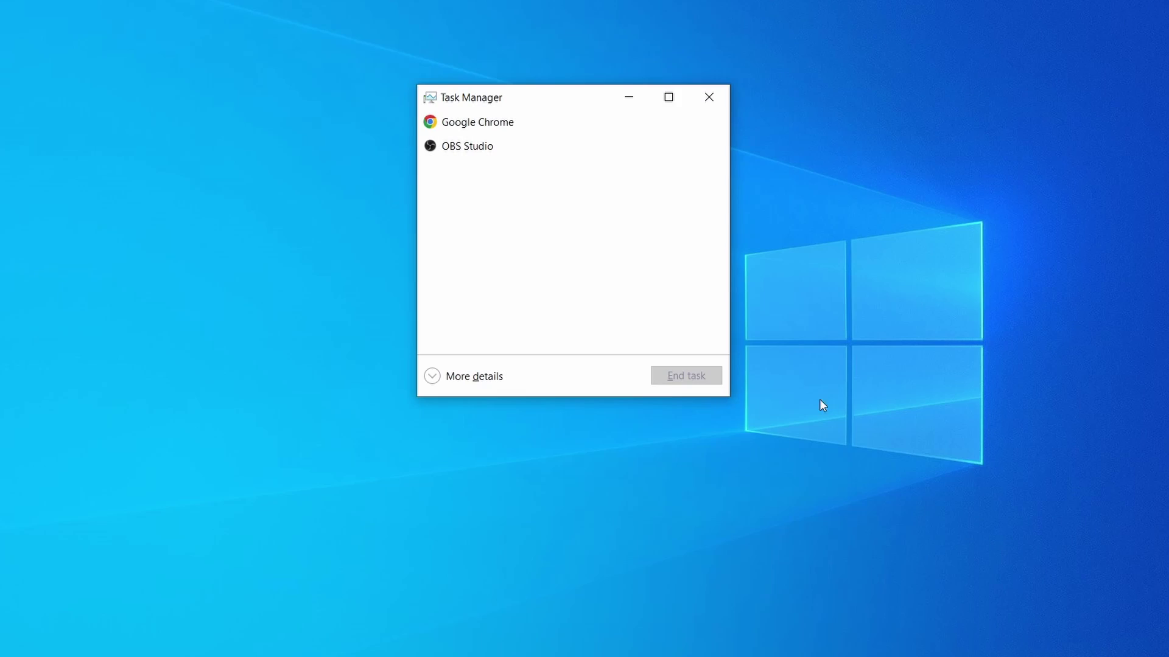
click(432, 376)
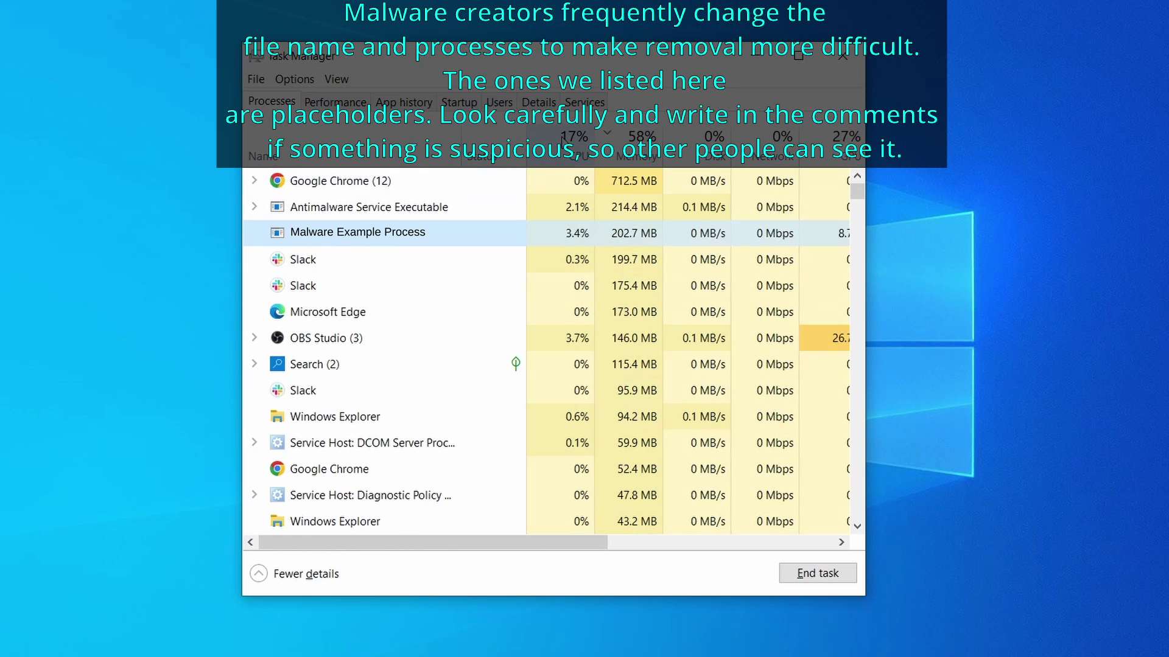
click(574, 142)
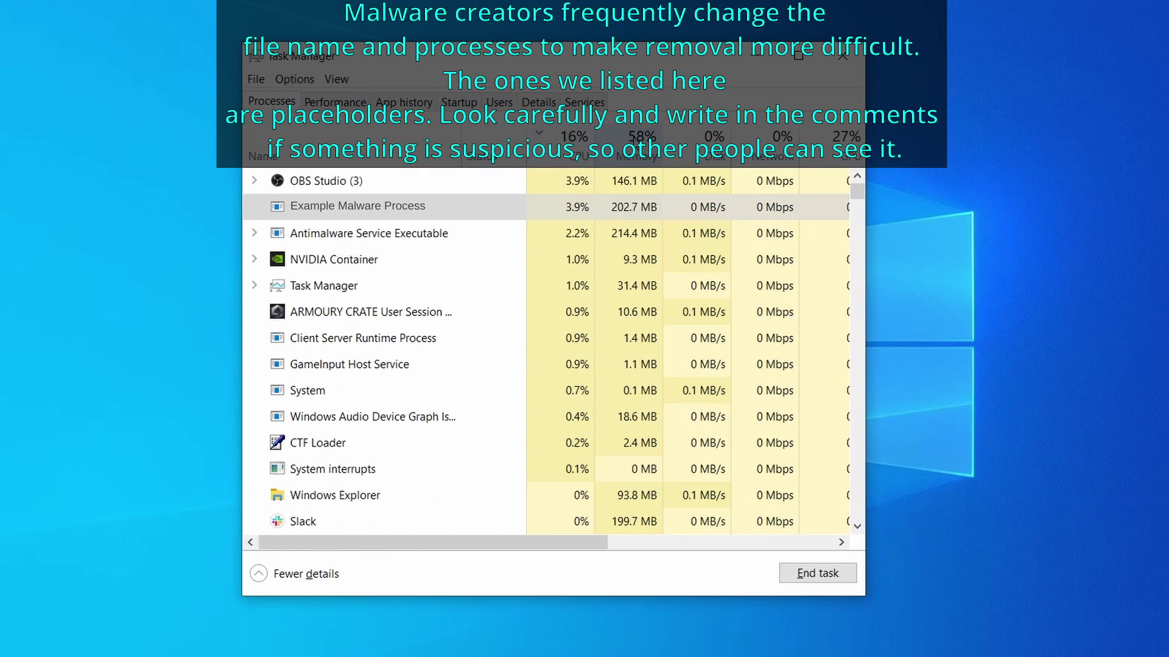
click(636, 149)
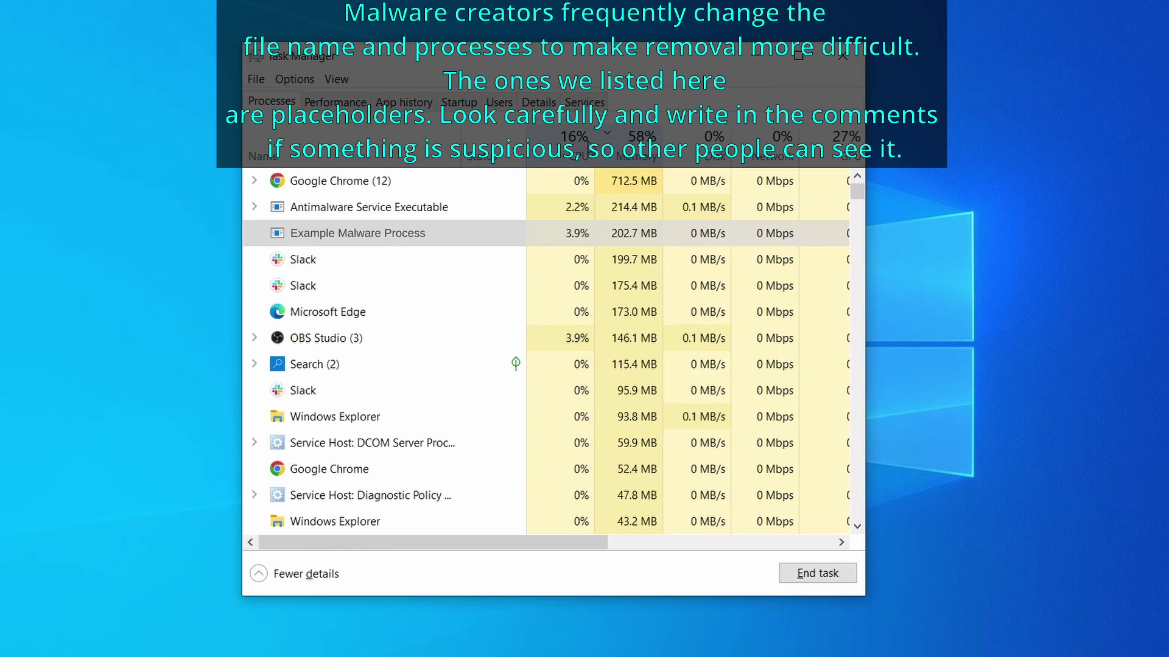
right_click(560, 237)
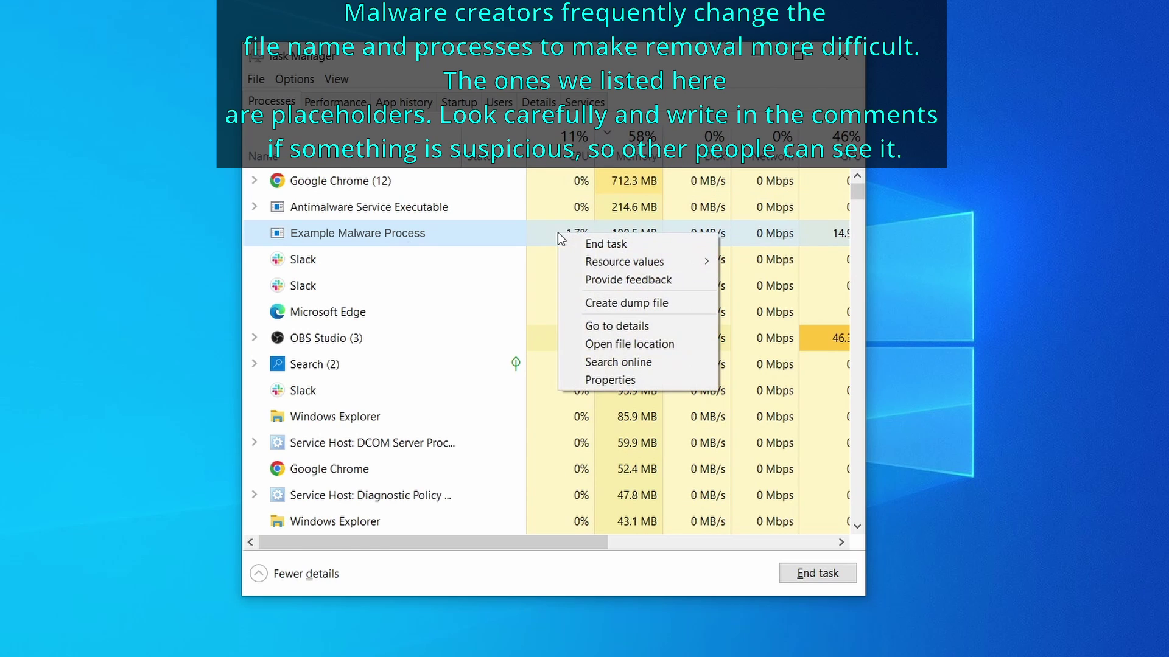
click(632, 345)
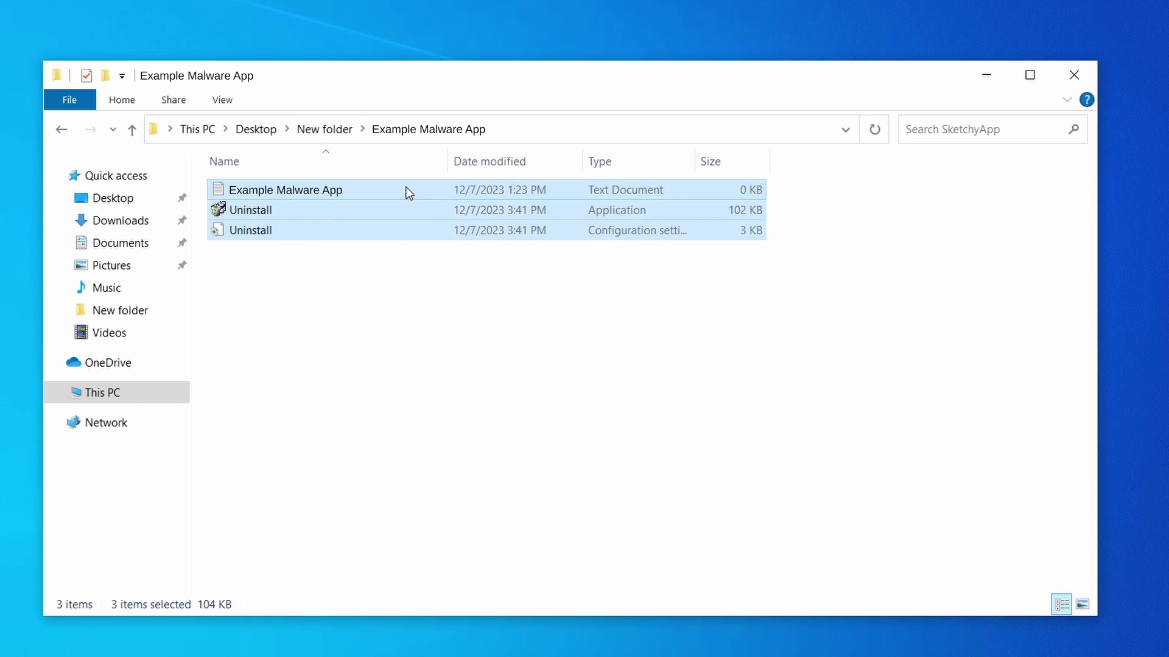
right_click(404, 191)
click(507, 426)
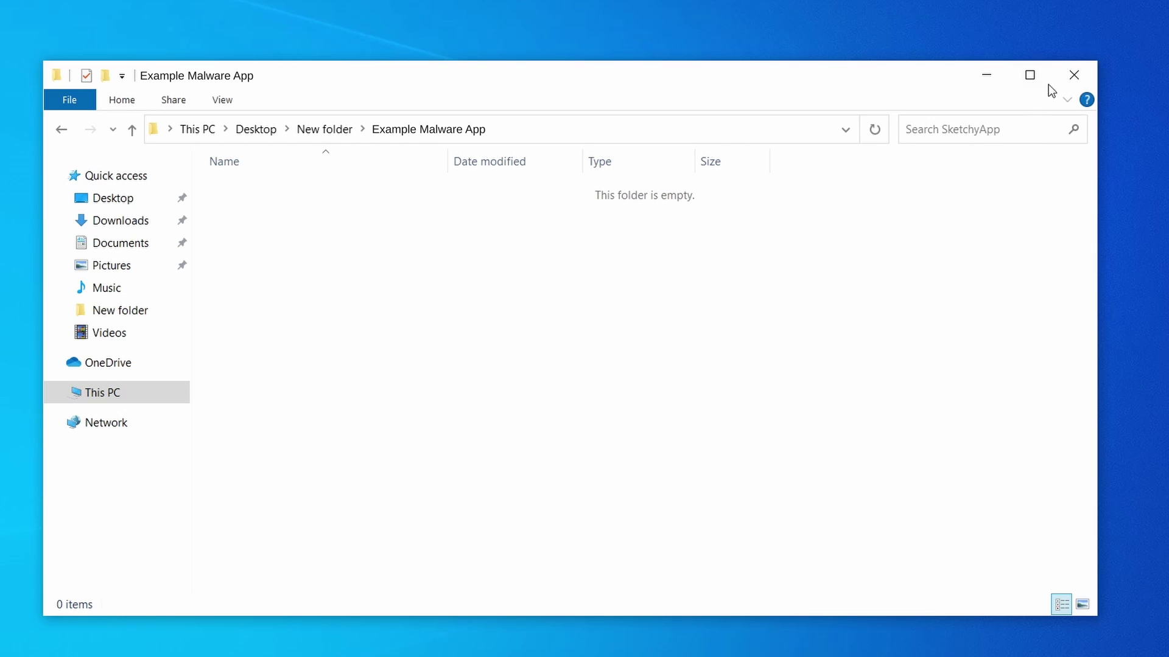
click(1074, 67)
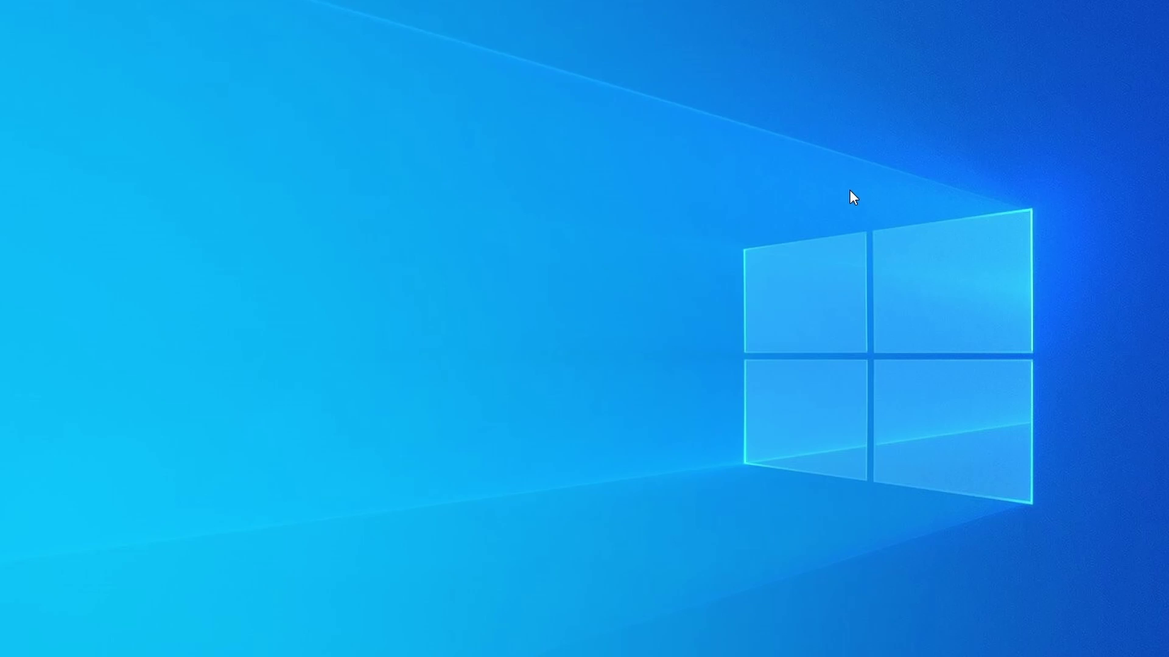
key(ctrl+shift+Escape)
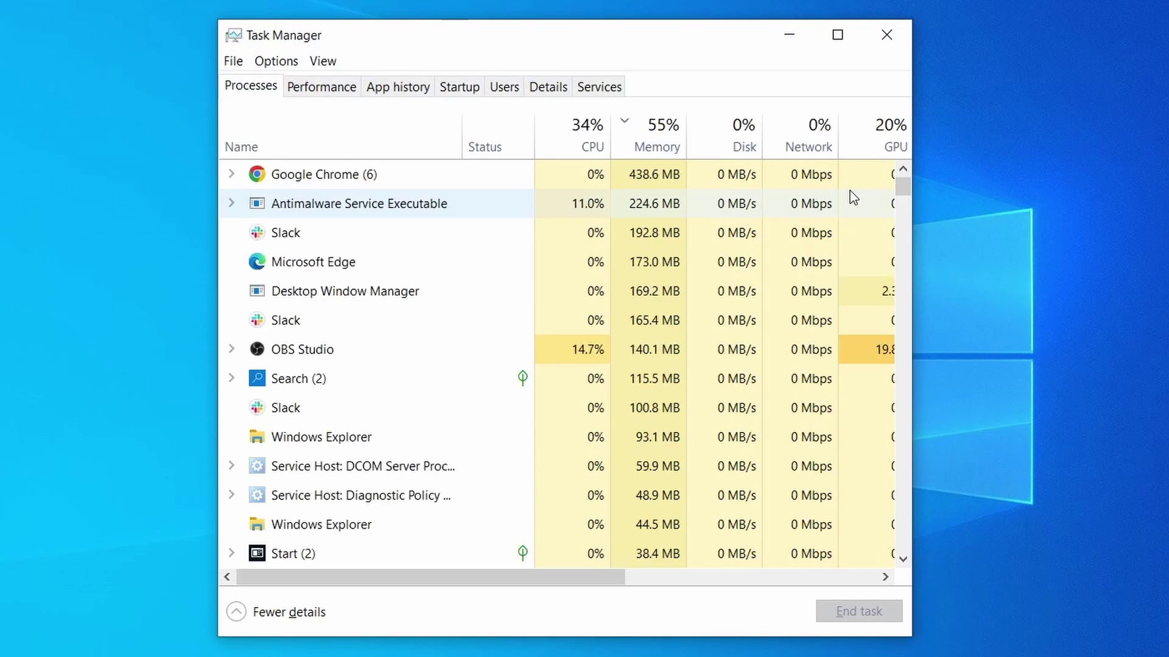
click(565, 144)
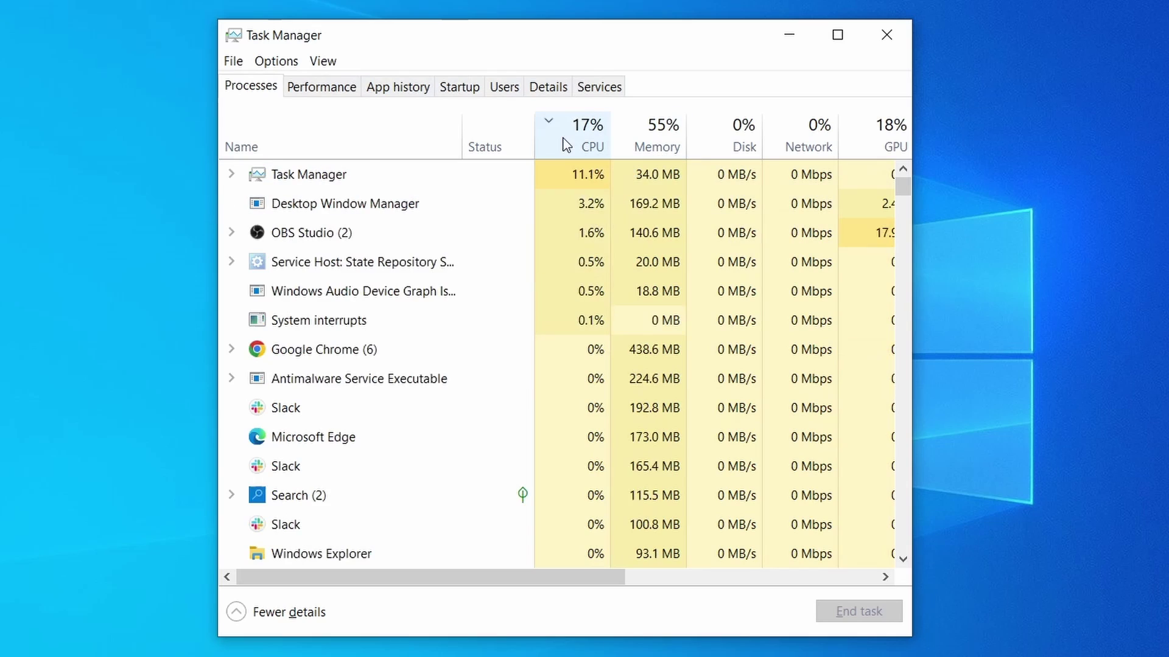
click(664, 133)
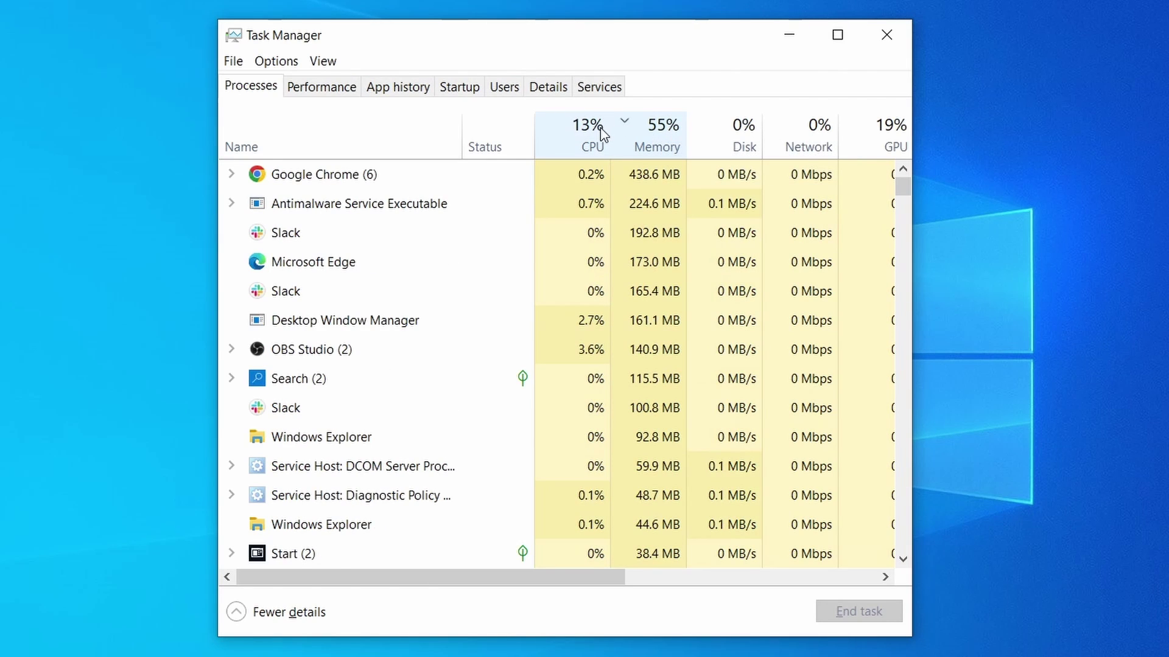
scroll(508, 411, down, 2)
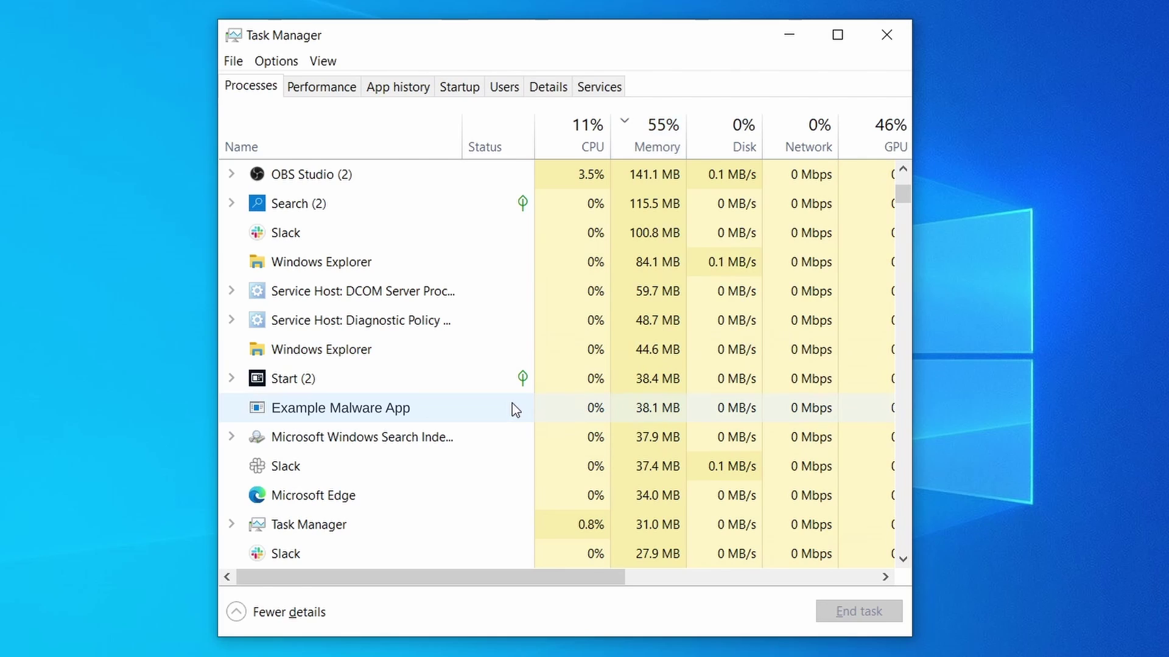
right_click(513, 404)
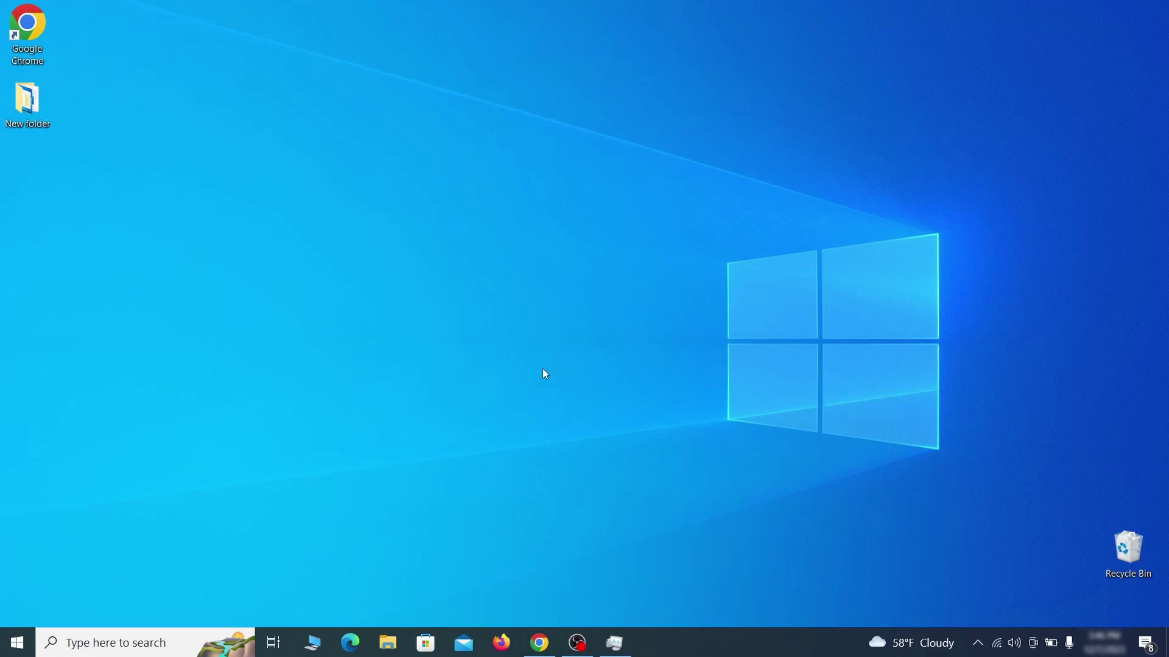
click(17, 643)
text(view network connections)
key(Return)
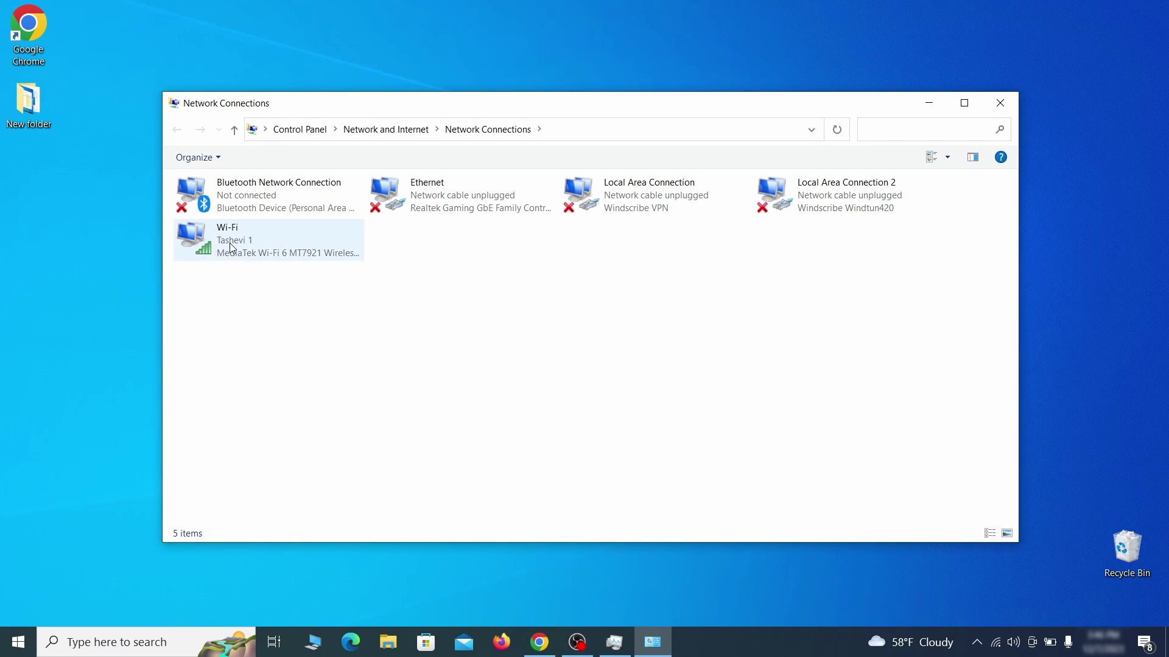
click(215, 238)
right_click(250, 255)
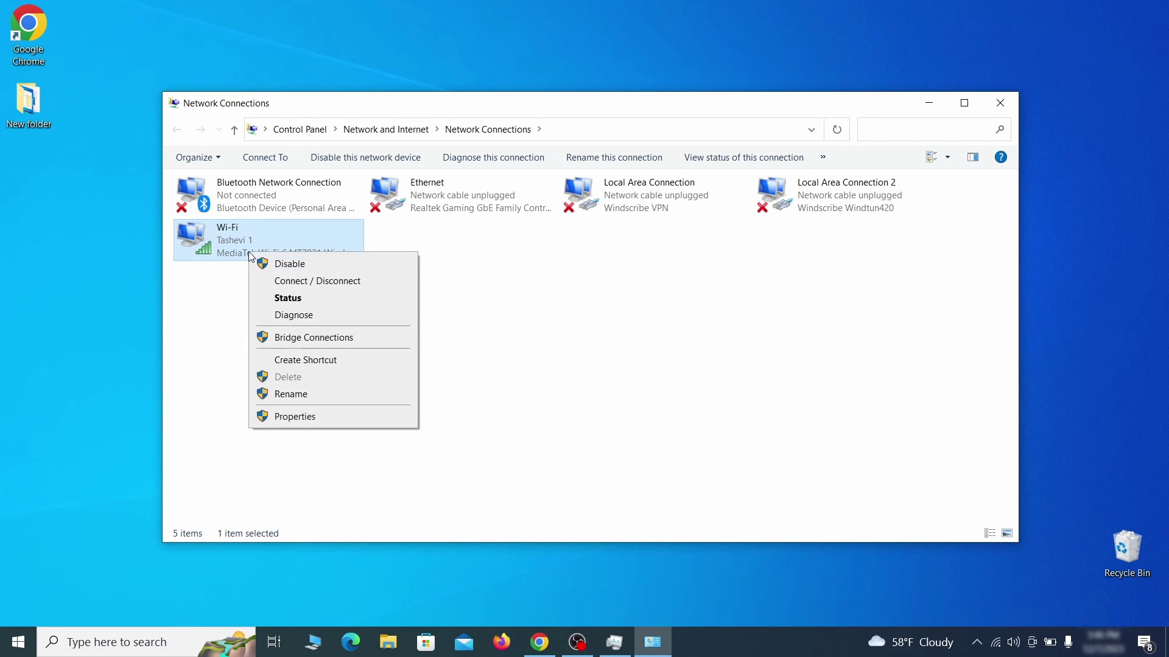
click(296, 418)
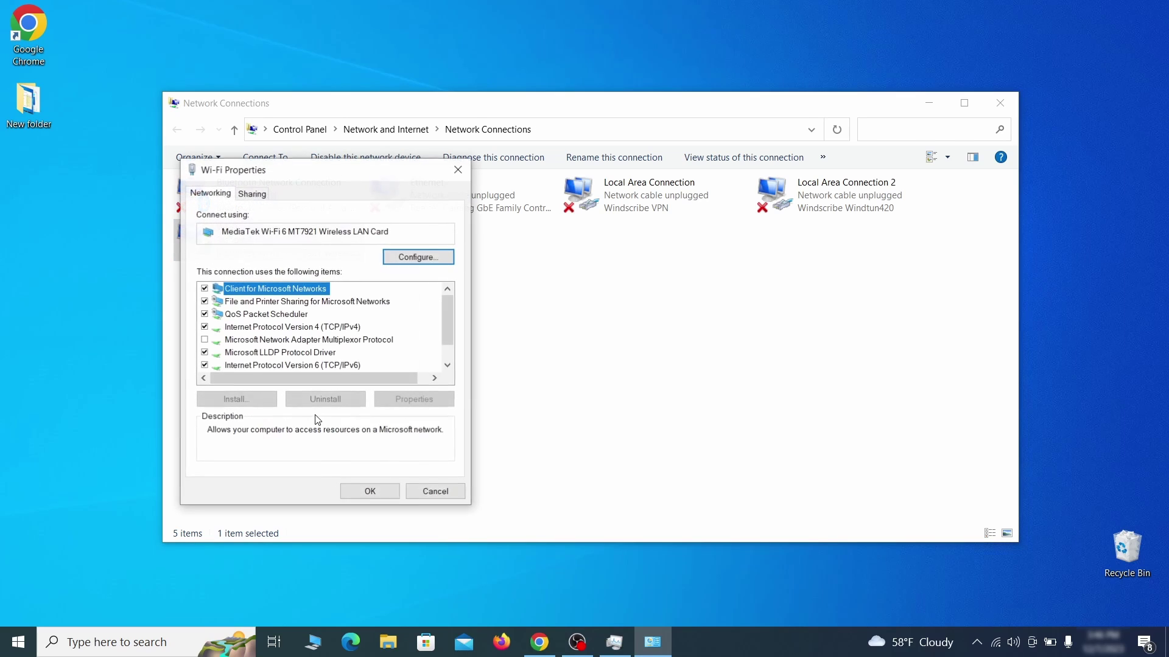
click(305, 329)
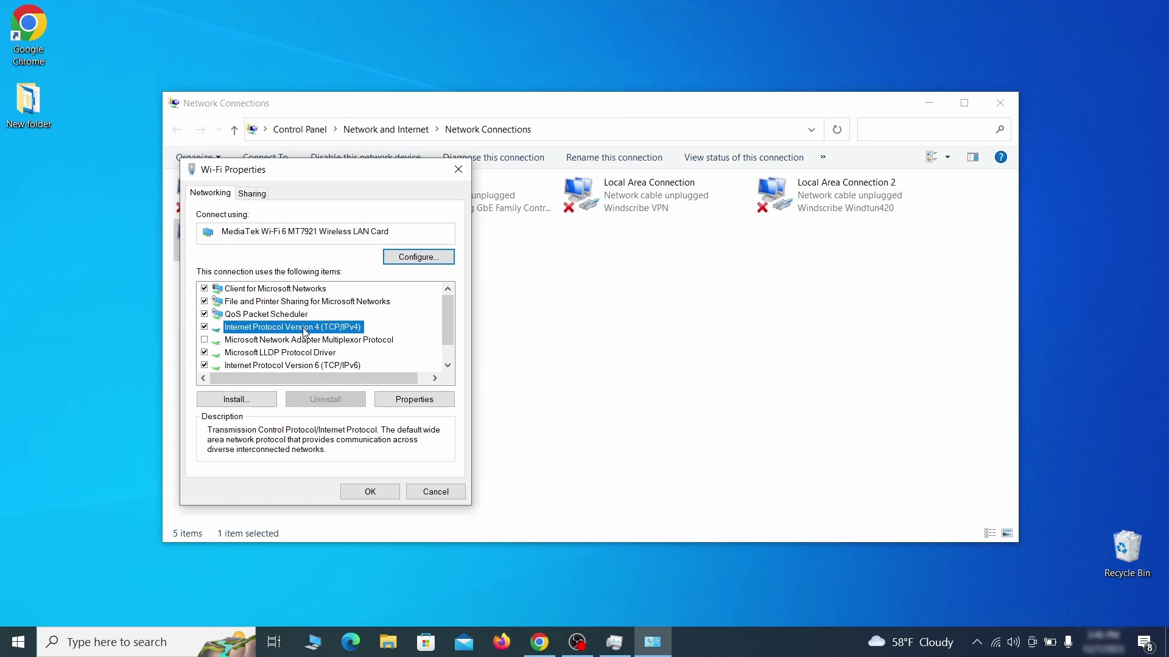
click(414, 400)
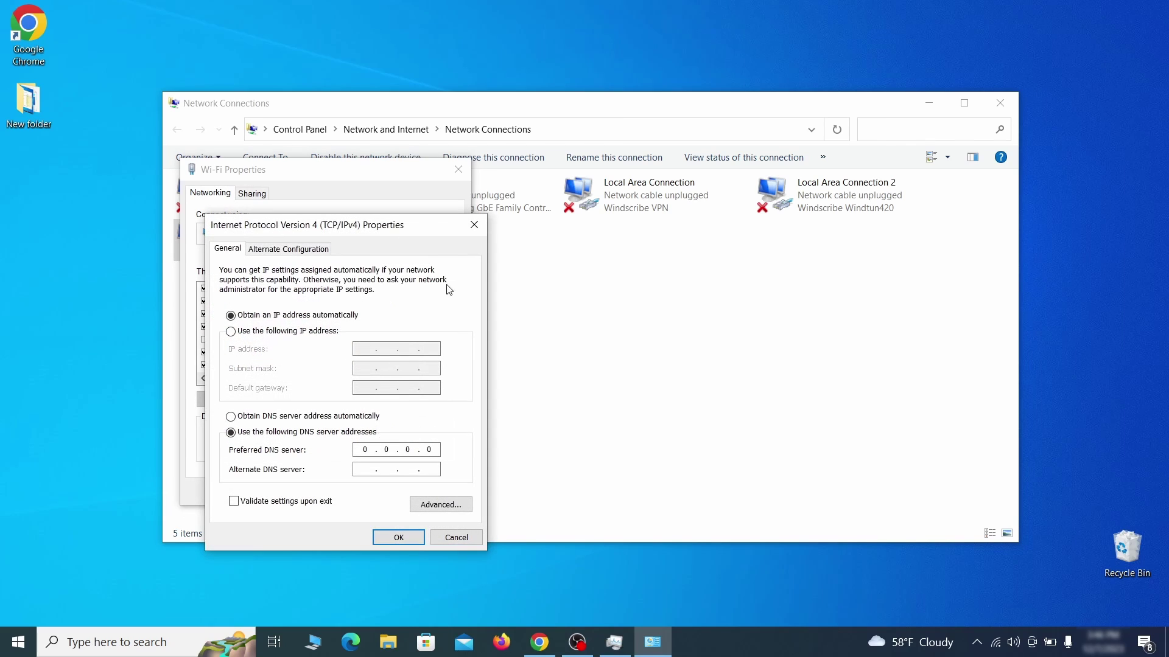
drag(415, 220, 589, 173)
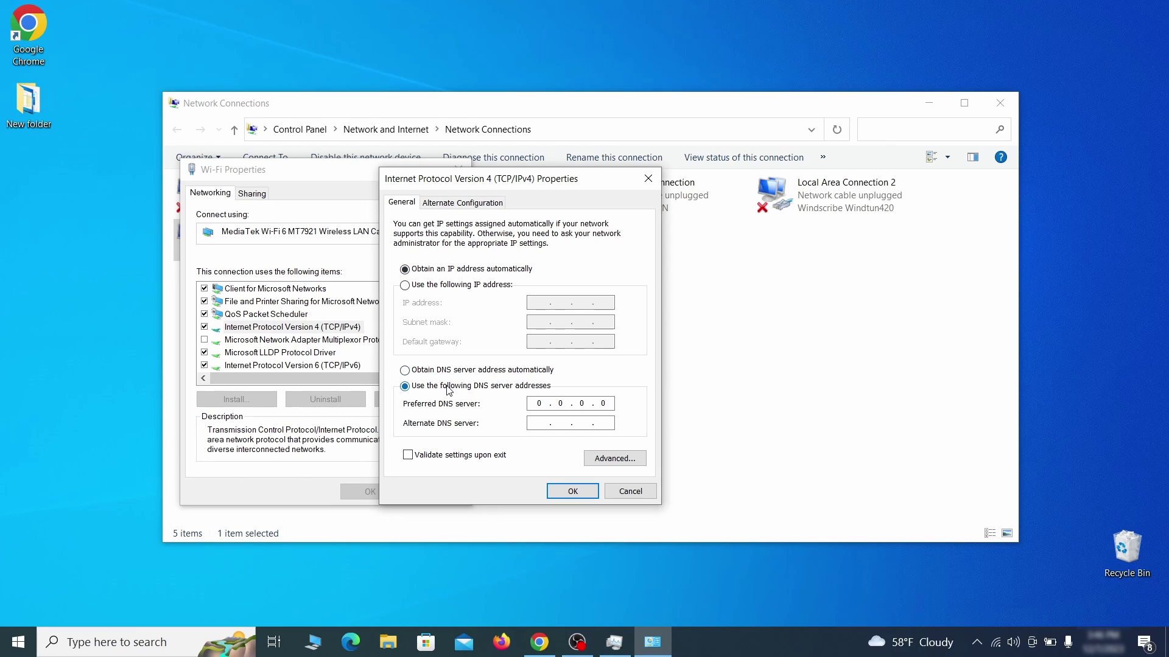
click(632, 467)
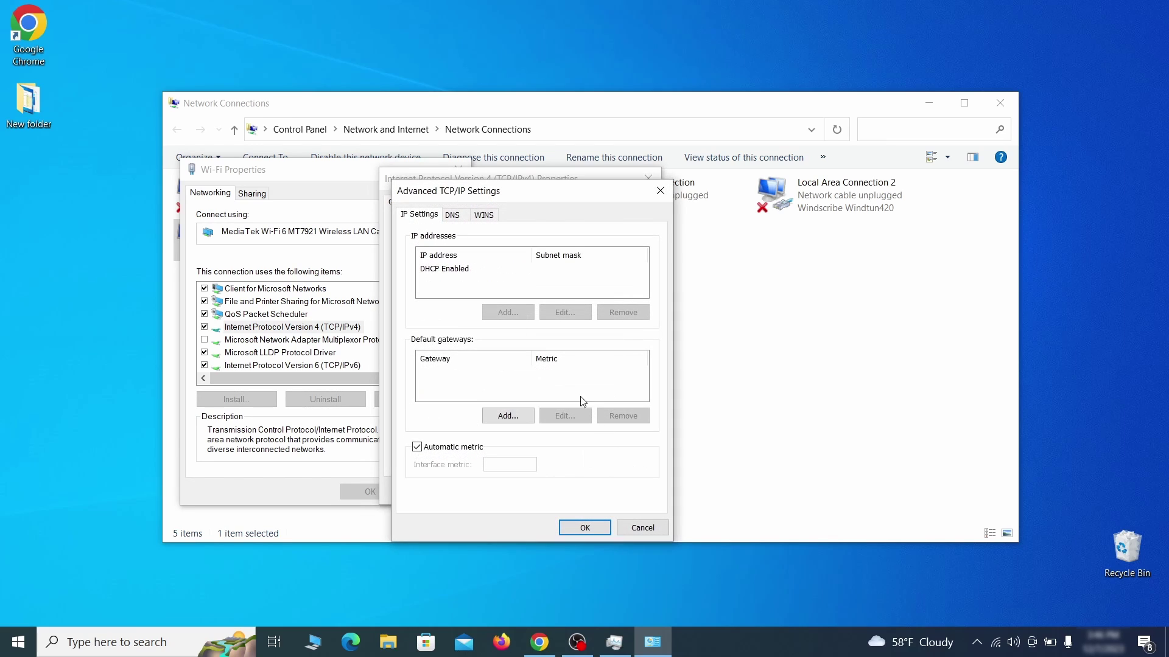
click(455, 215)
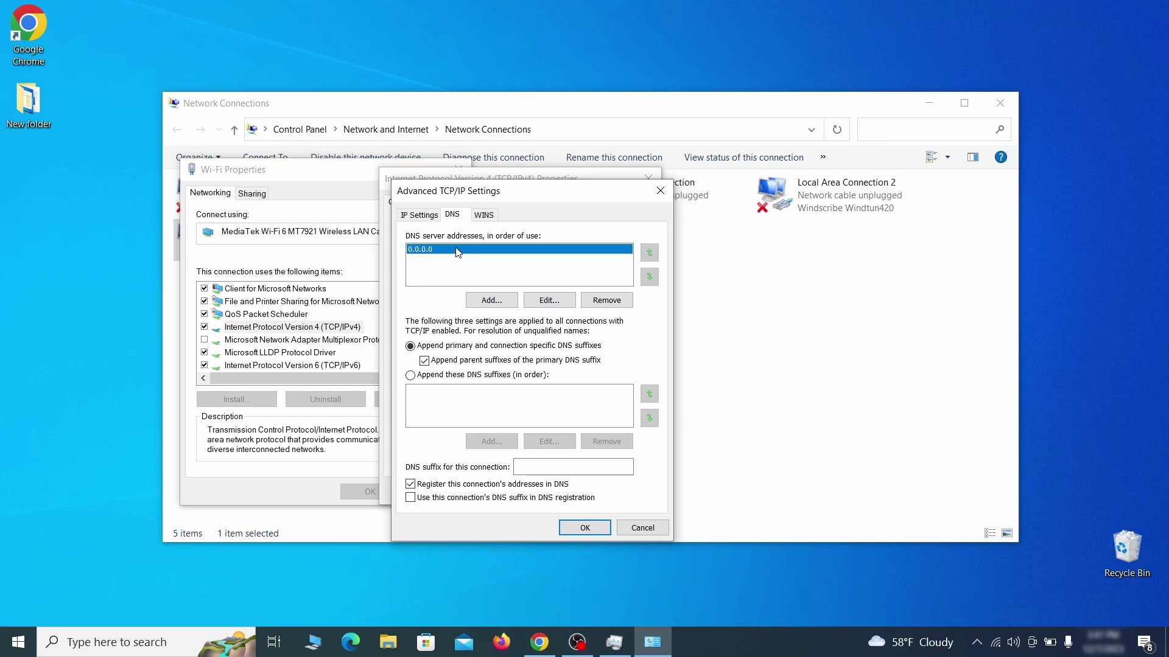
click(619, 307)
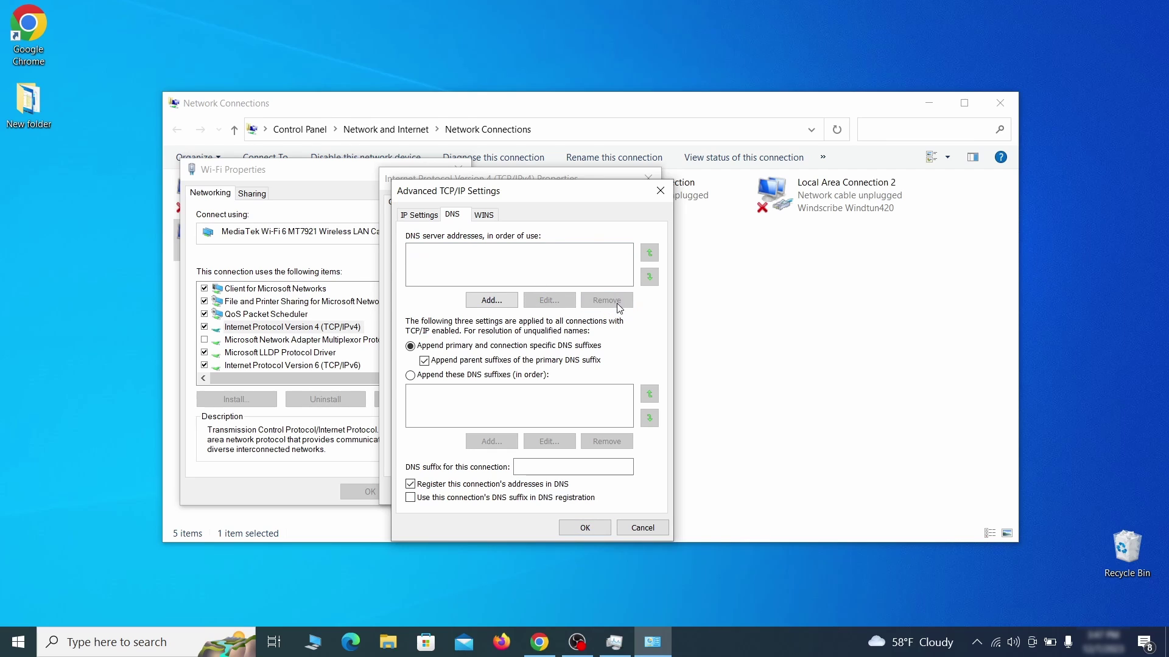
click(595, 532)
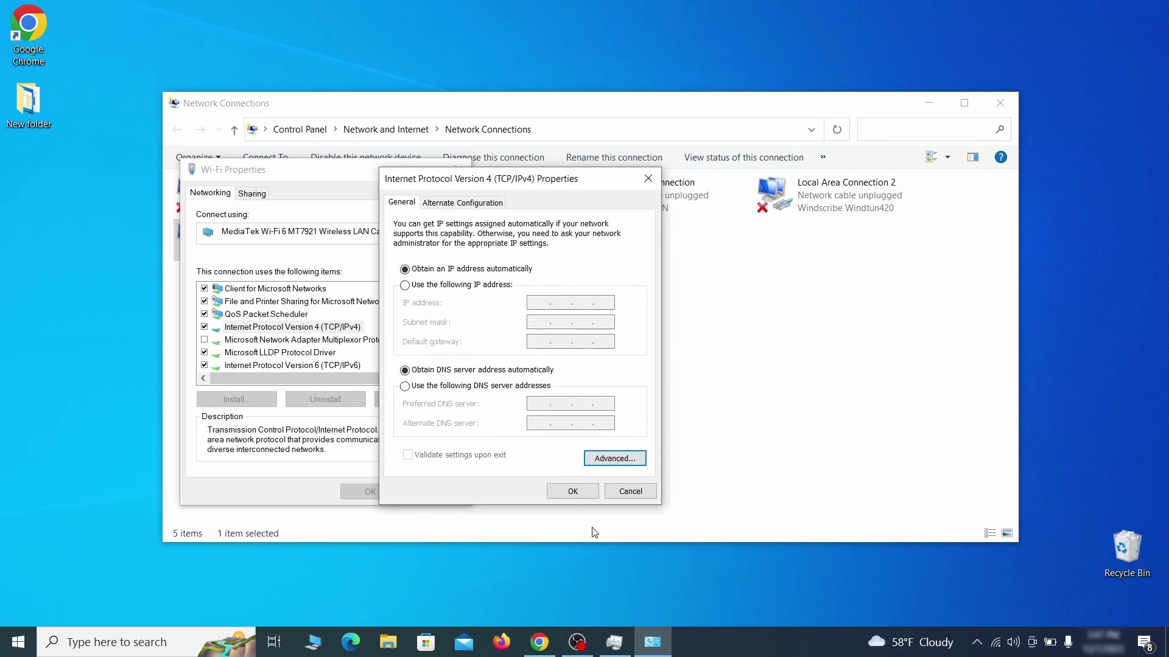
click(572, 492)
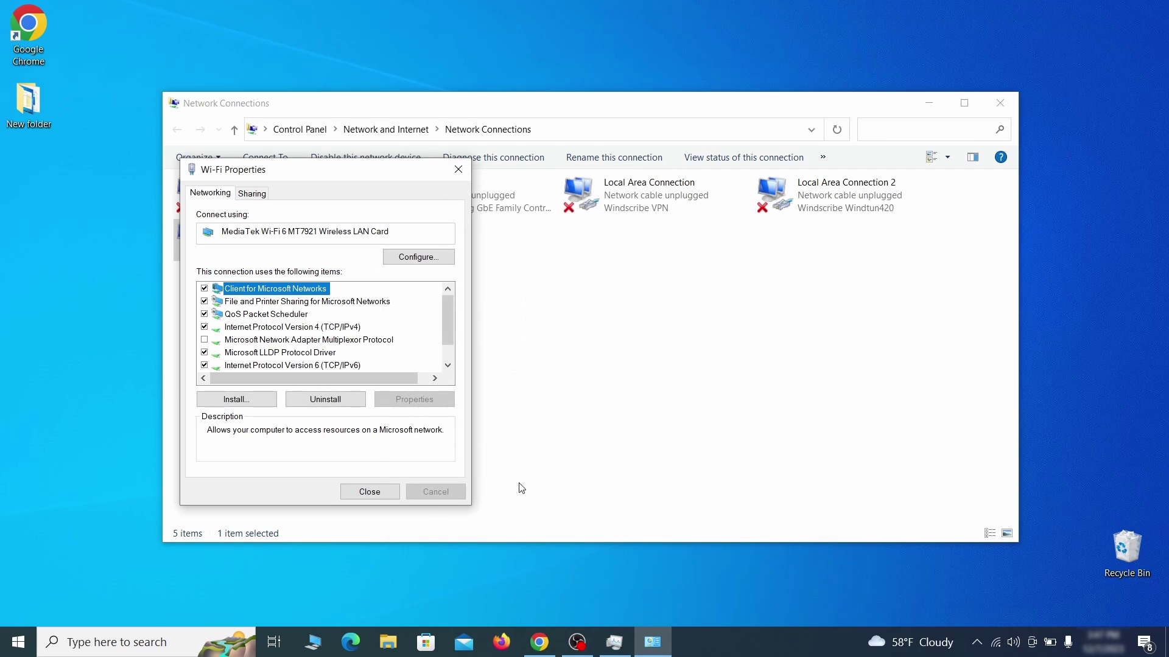
click(369, 491)
Search the hosts file path from Start and open the file in Notepad
key(alt+F4)
key(super)
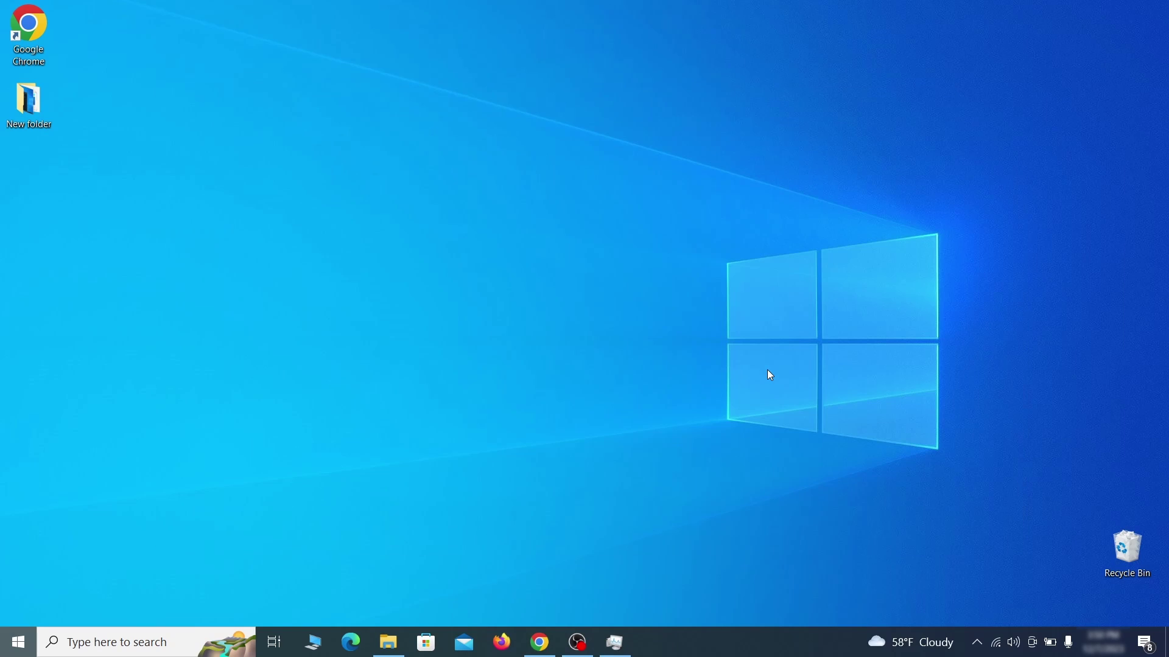
text(C:\Windows\System32\drivers\etc\hosts)
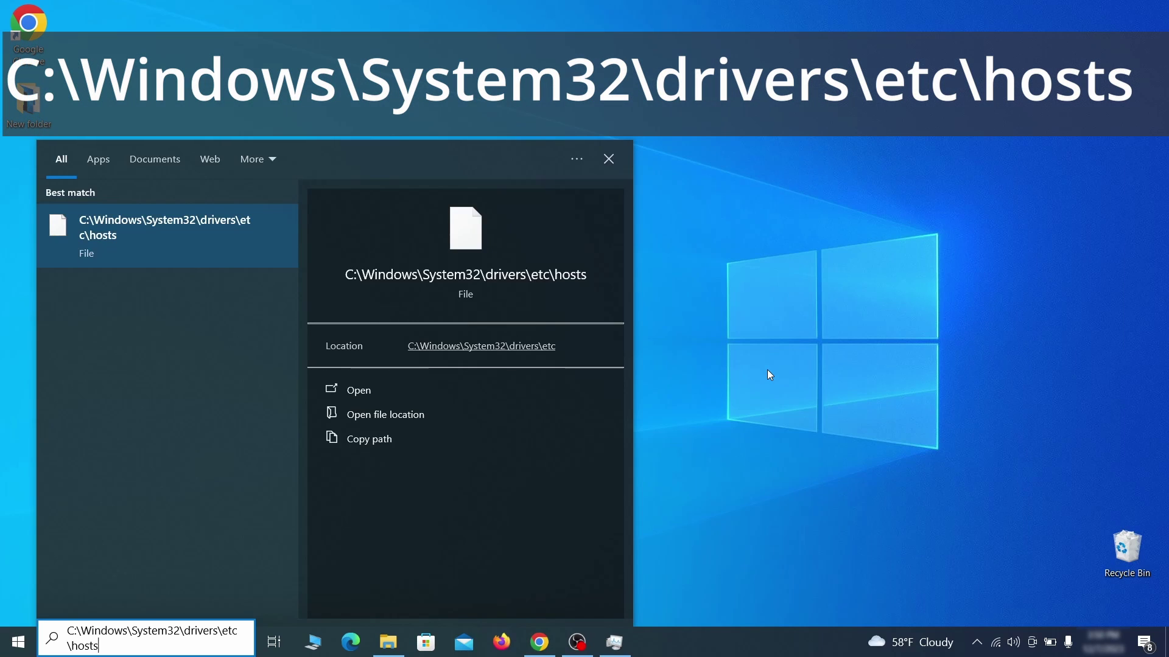
key(Return)
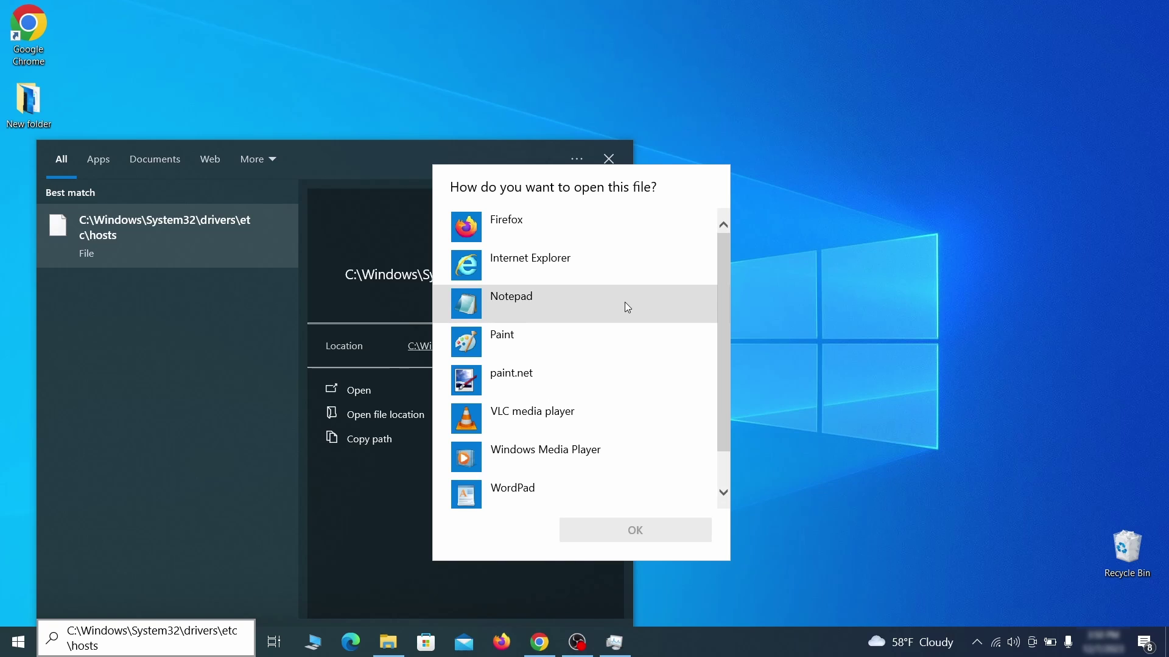
double_click(624, 302)
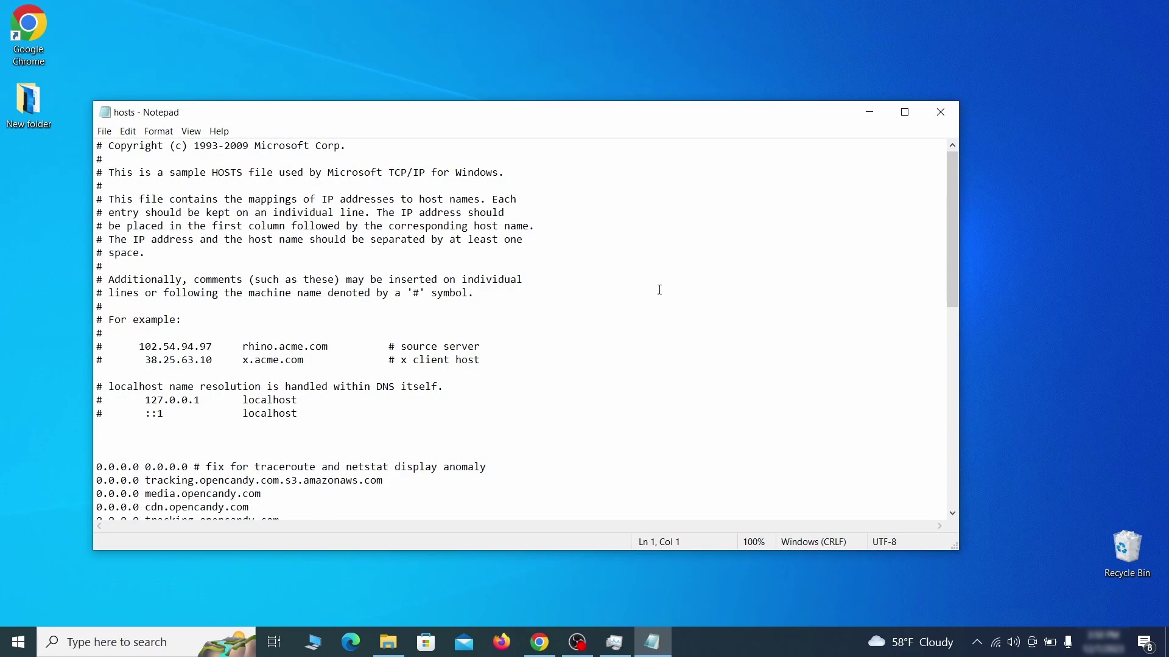
Delete all 0.0.0.0 entries below the localhost lines and save the hosts file
scroll(710, 282, down, 3)
click(106, 350)
drag(98, 347, 296, 491)
click(113, 328)
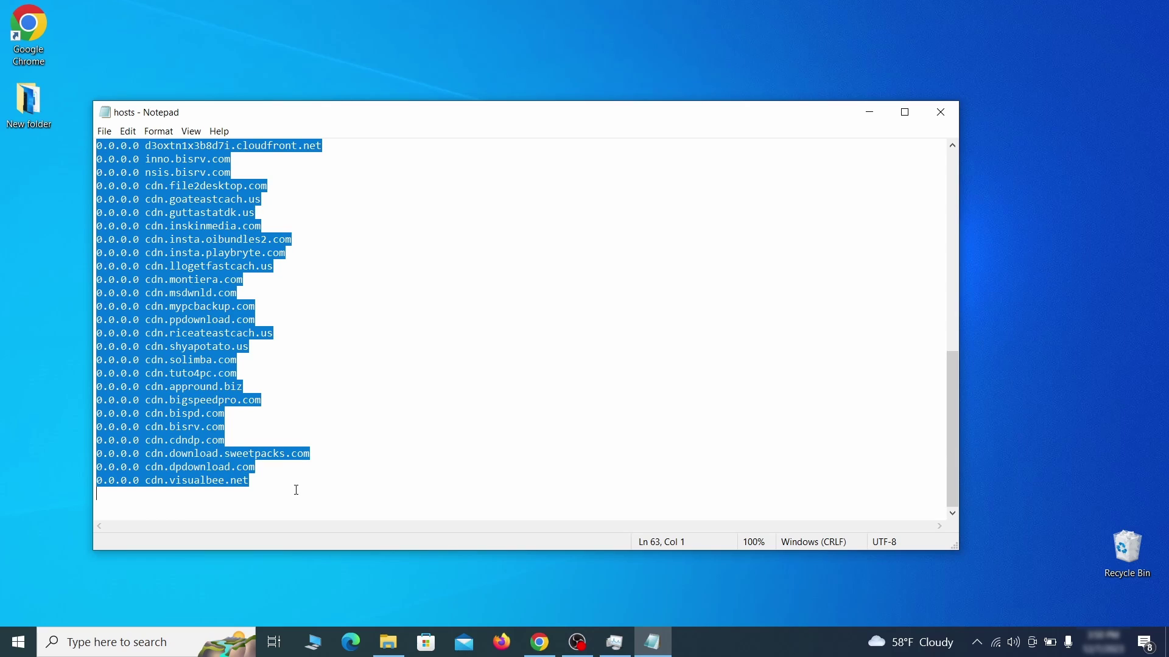
key(Delete)
click(105, 131)
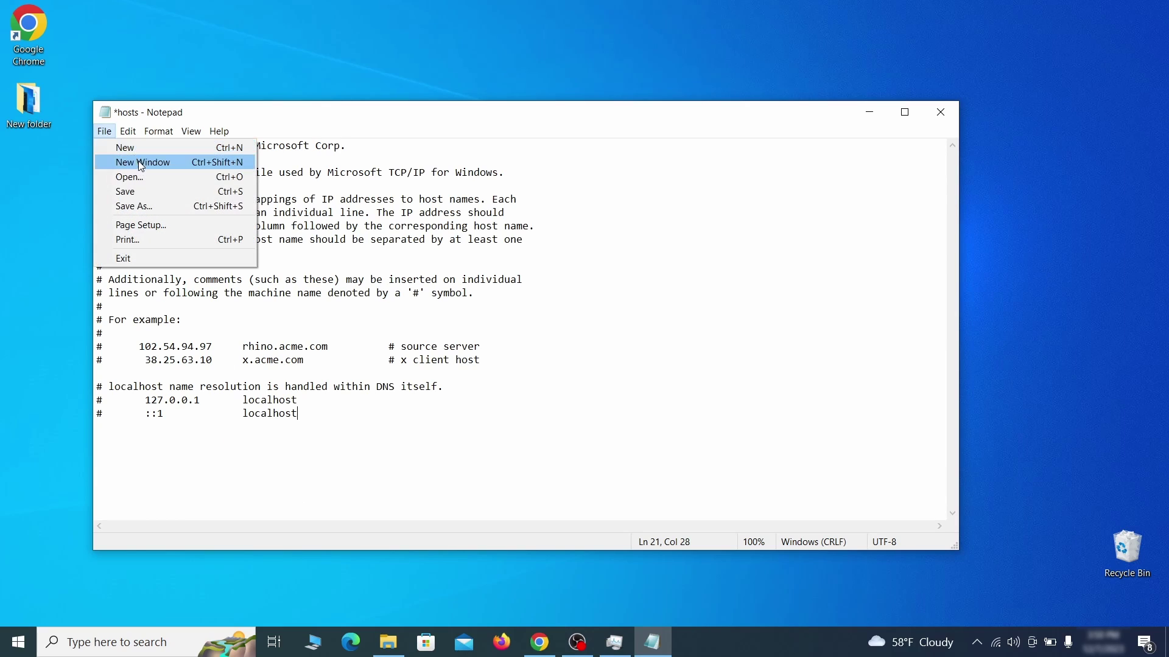
click(151, 190)
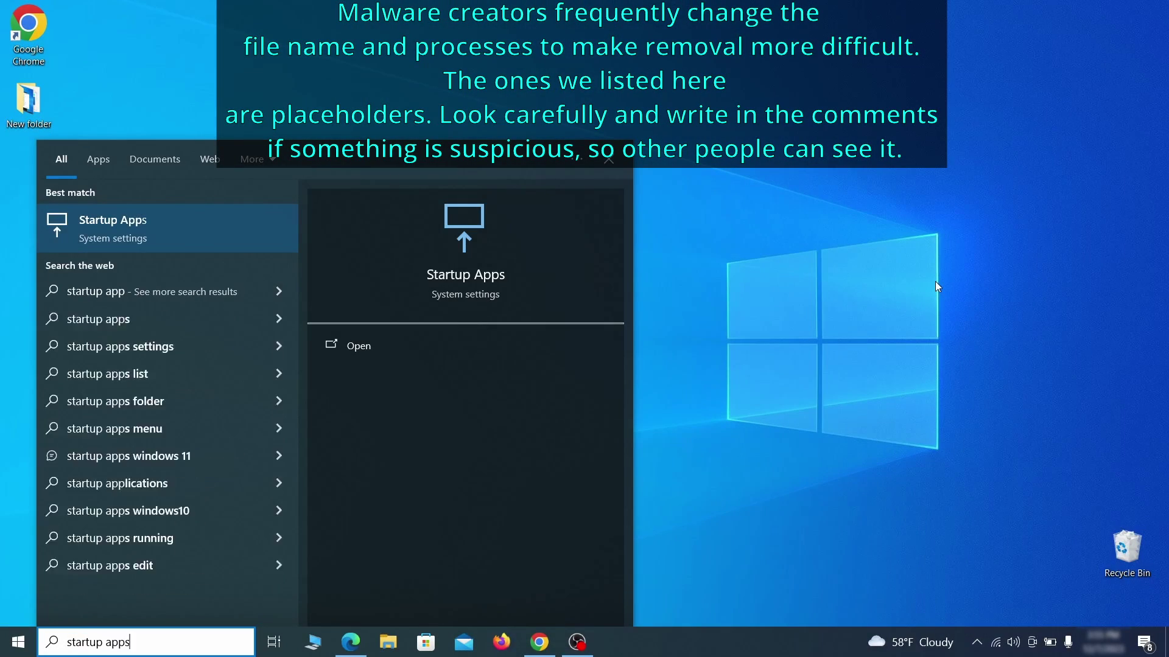
Switch Example Malware App's startup toggle to Off on the Startup Apps page and close Settings
key(Return)
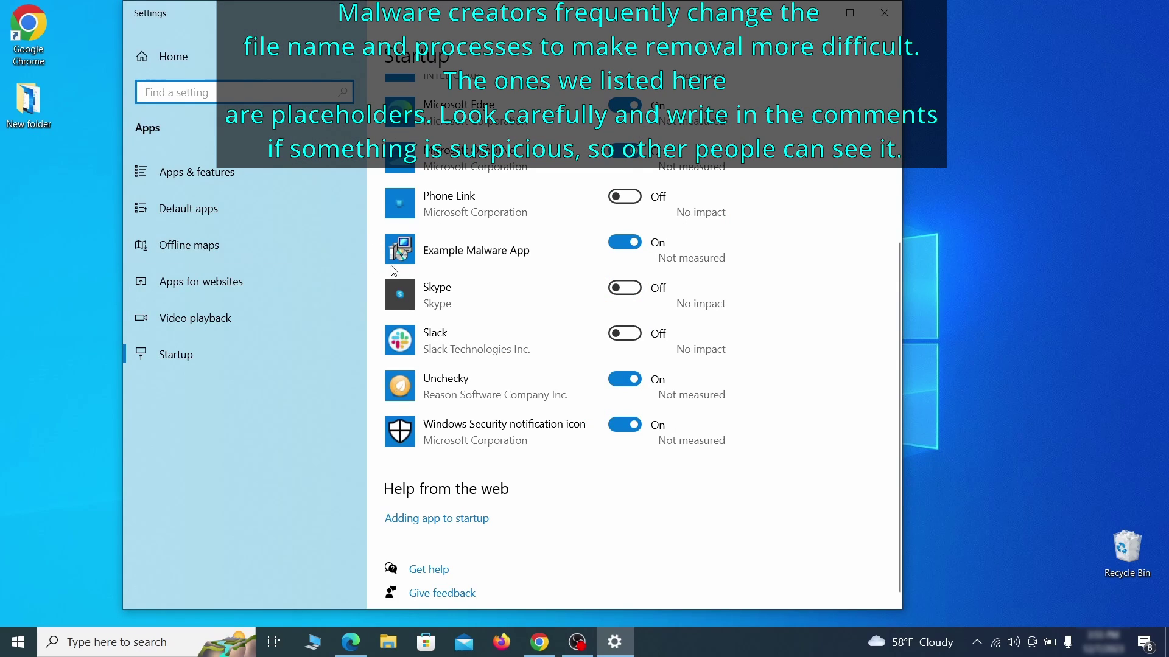
click(628, 251)
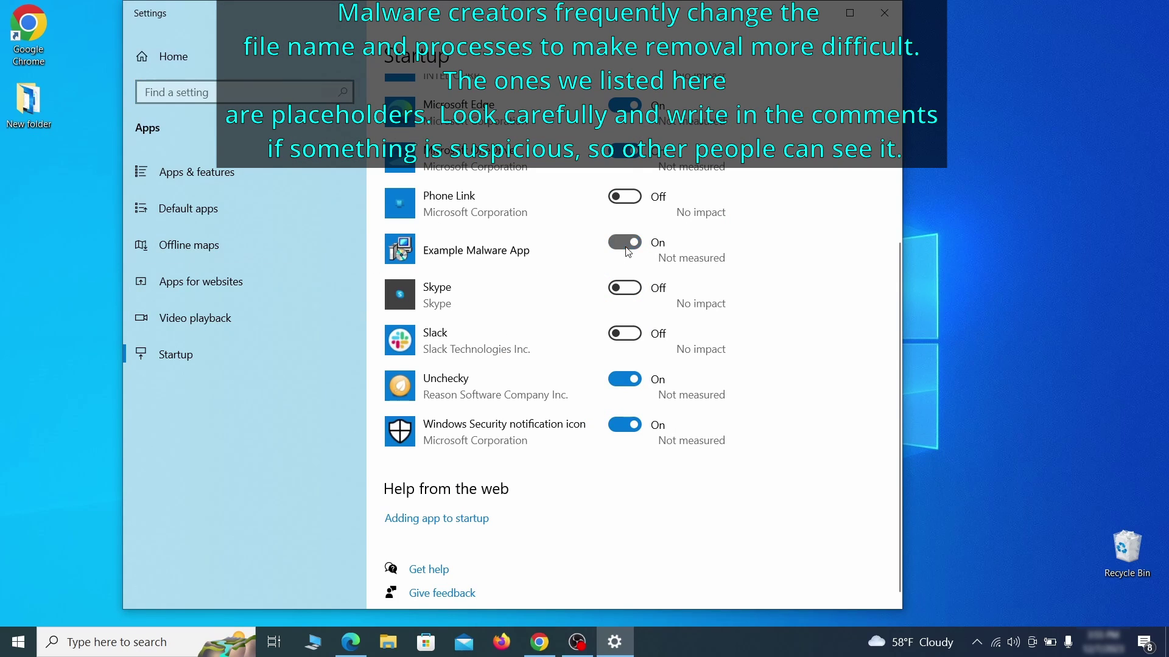
click(897, 15)
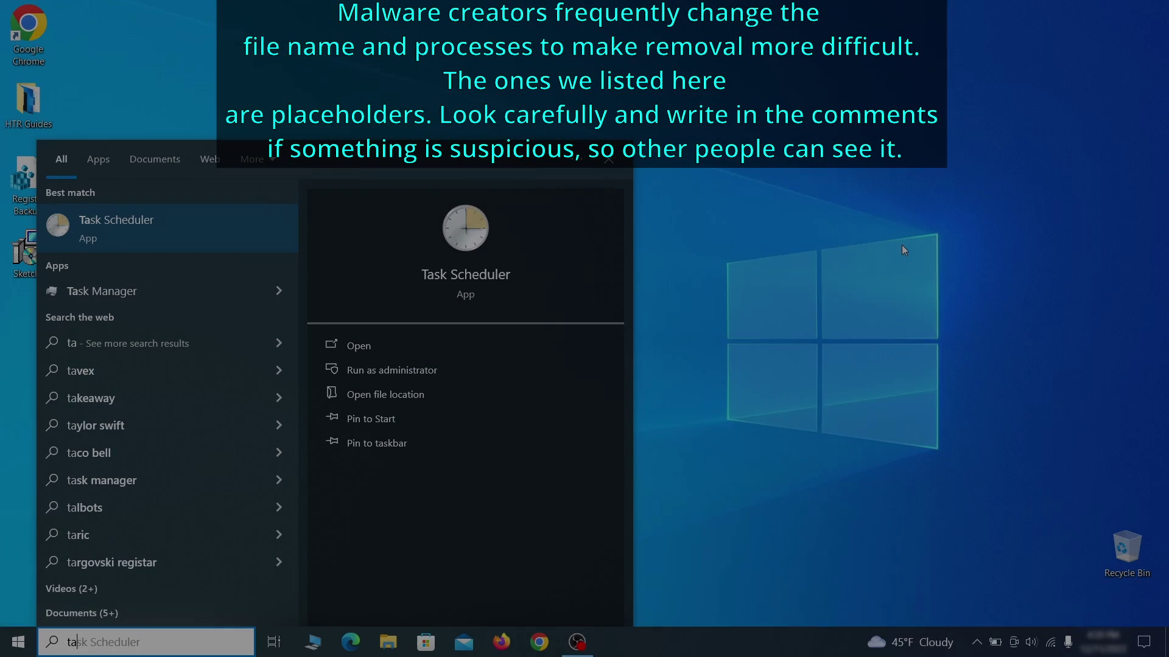
Launch Task Scheduler via 'schedu' search and select Example Malware App in Task Scheduler Library
text(sk schedu)
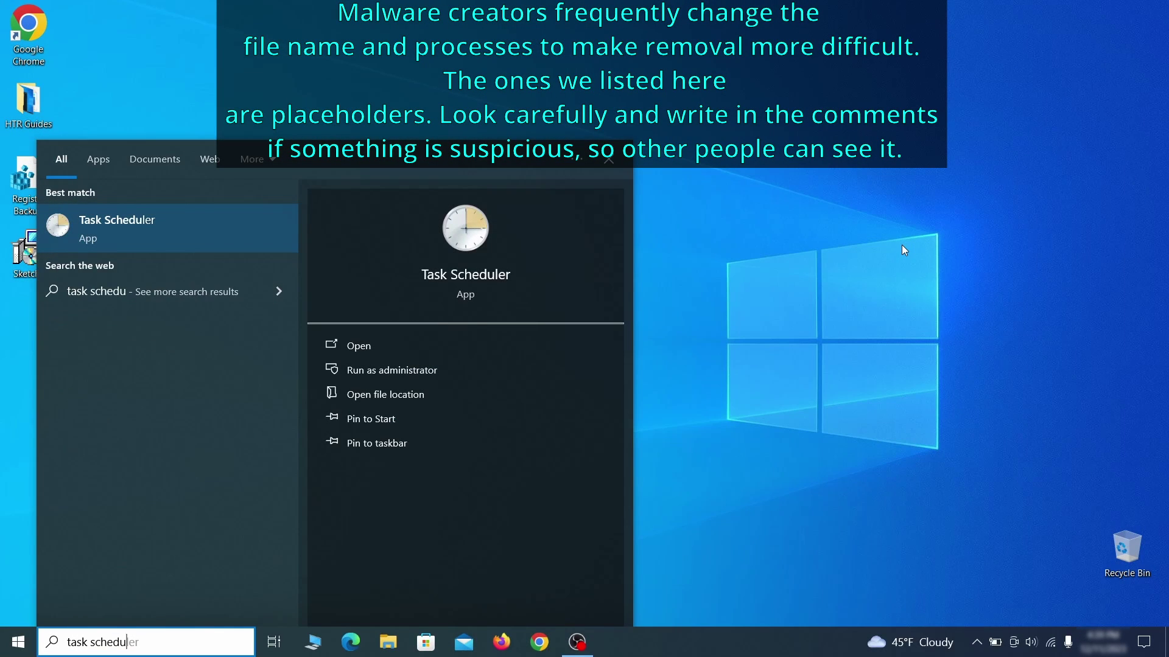
key(Return)
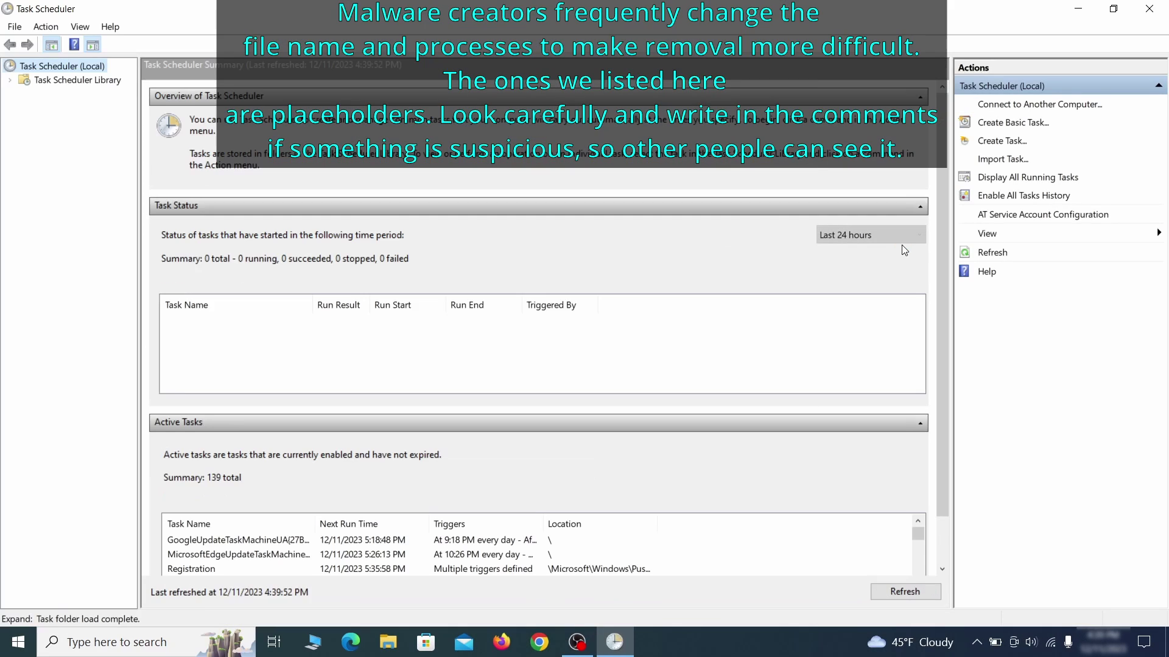
click(104, 81)
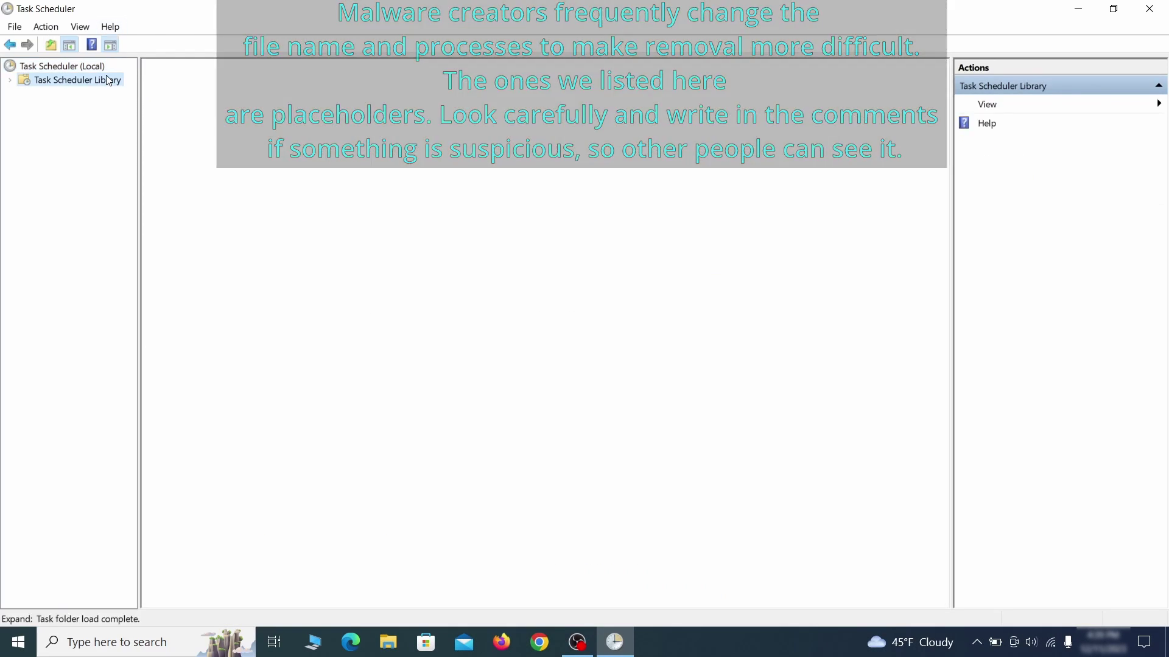
click(312, 363)
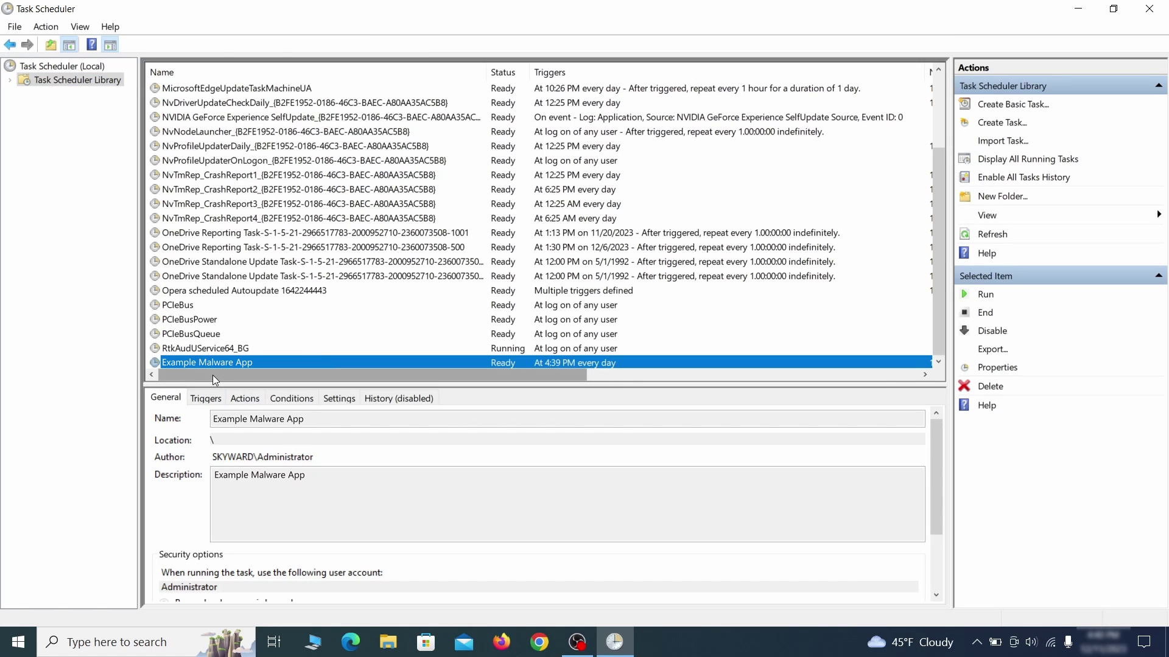
Review the Example Malware App task's Triggers and Actions, then delete the task
right_click(336, 365)
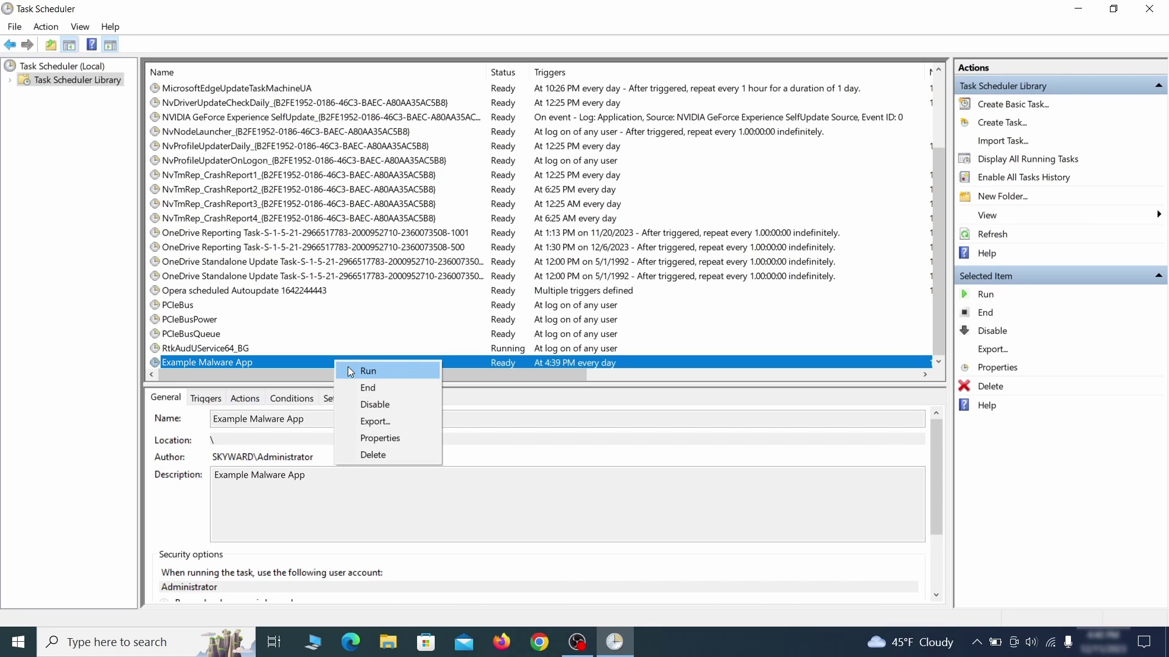
click(384, 440)
click(134, 101)
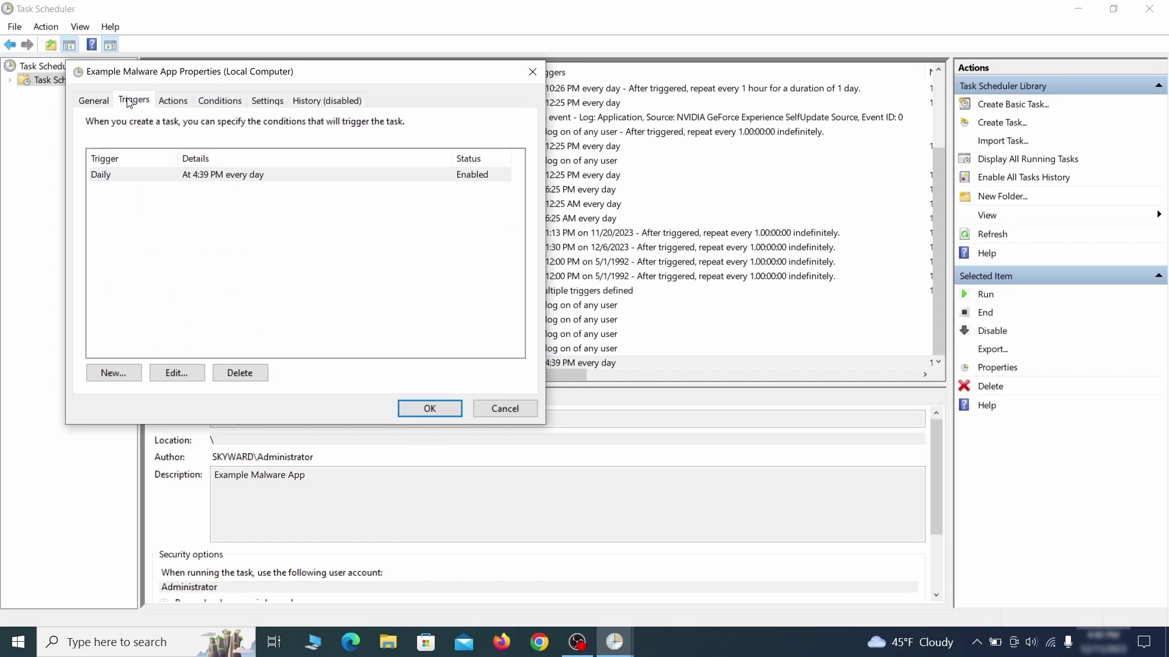
click(180, 103)
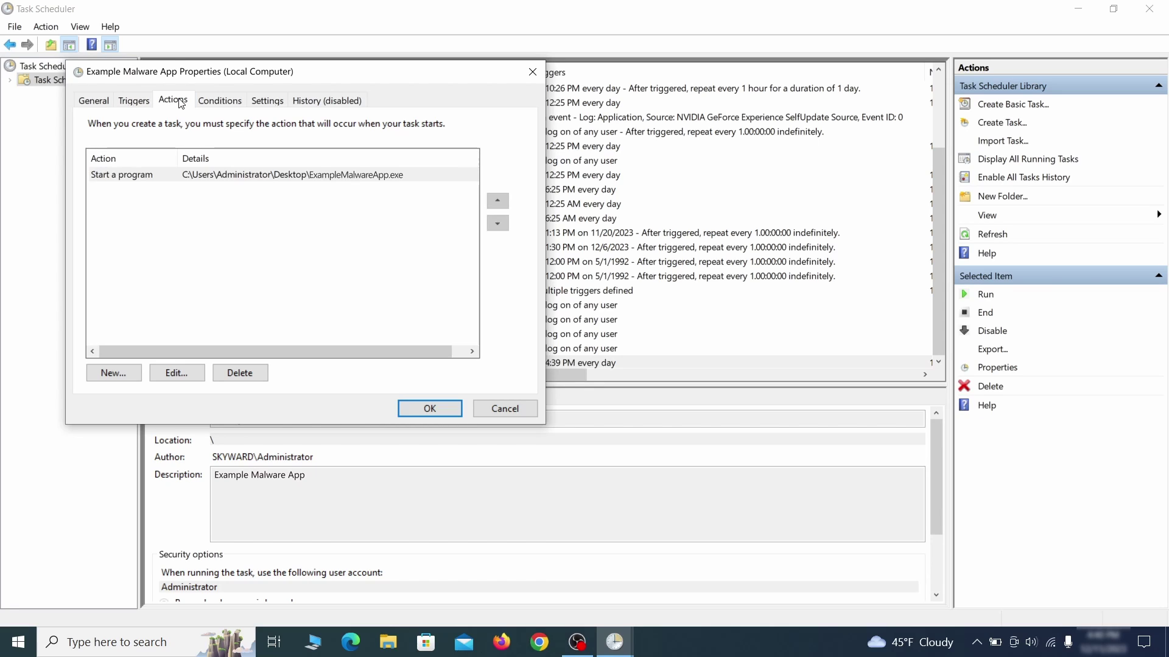
key(Escape)
right_click(375, 361)
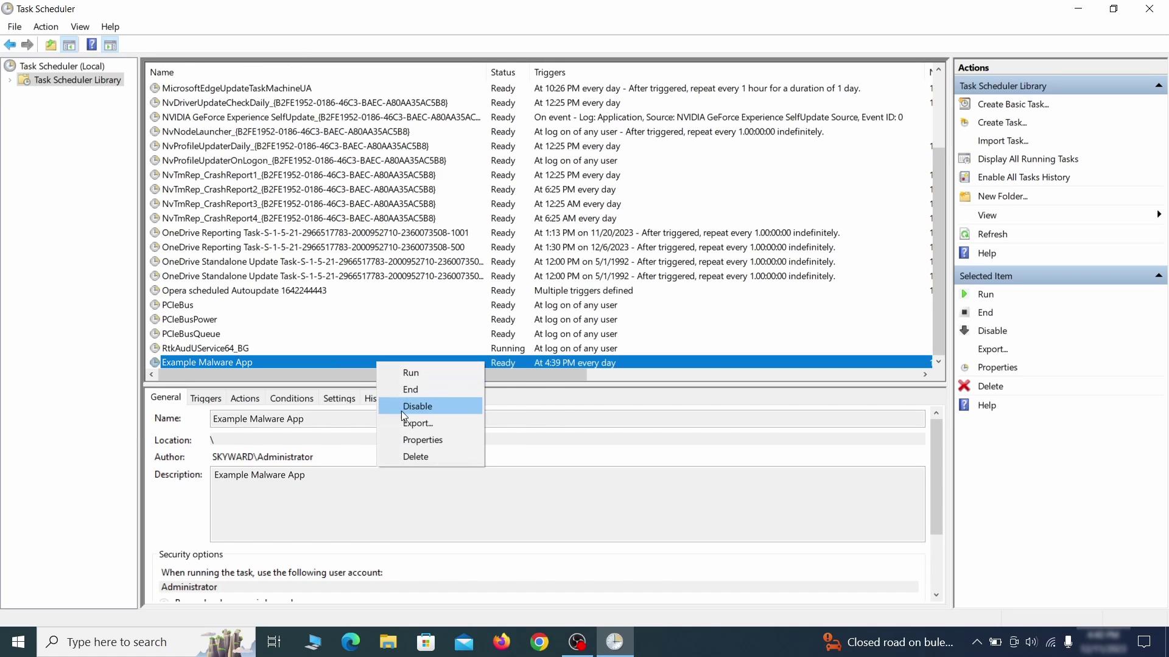
click(415, 455)
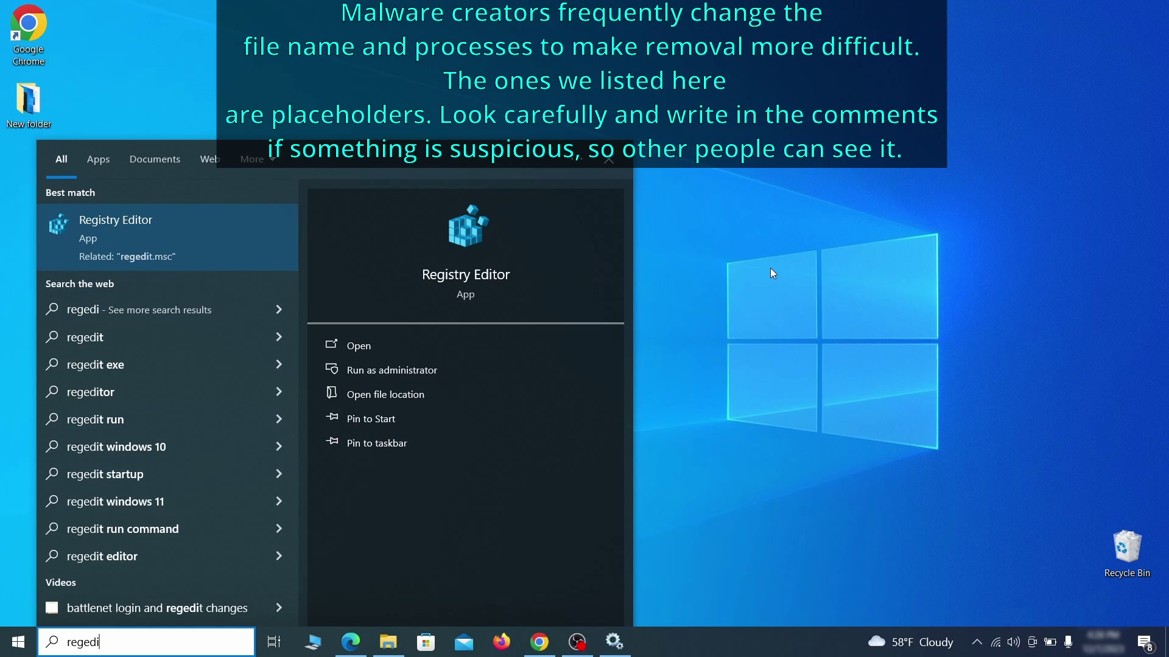
Run Registry Editor as administrator and export HKEY_CURRENT_USER to 'Registry Backup 1' on the Desktop
text(t)
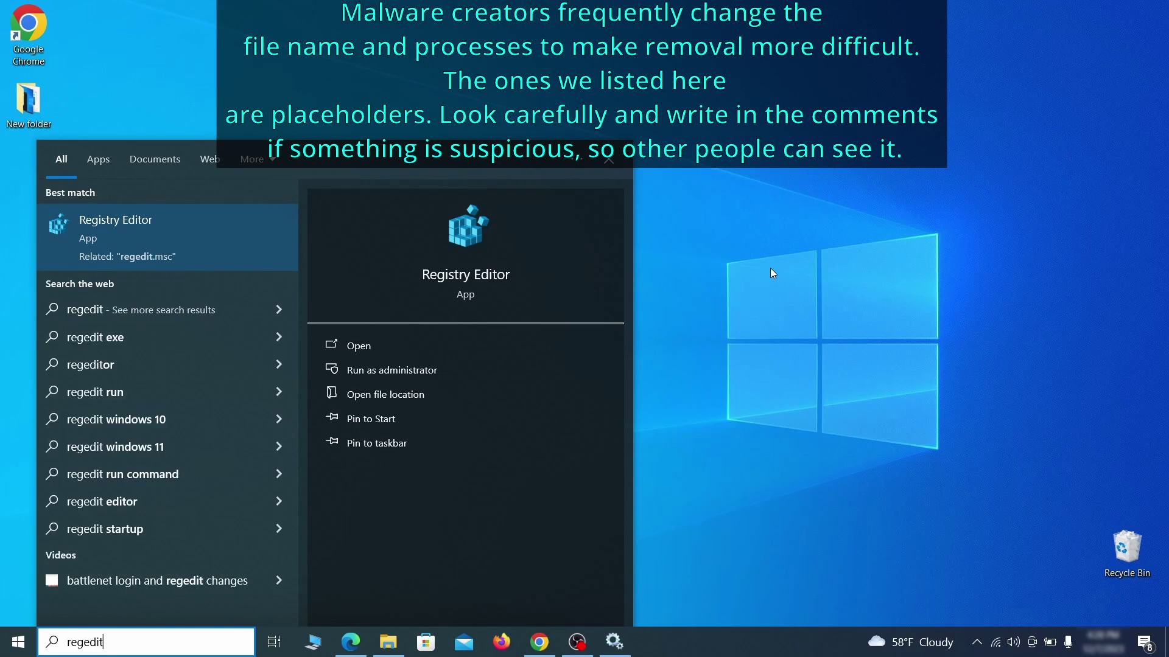
right_click(217, 226)
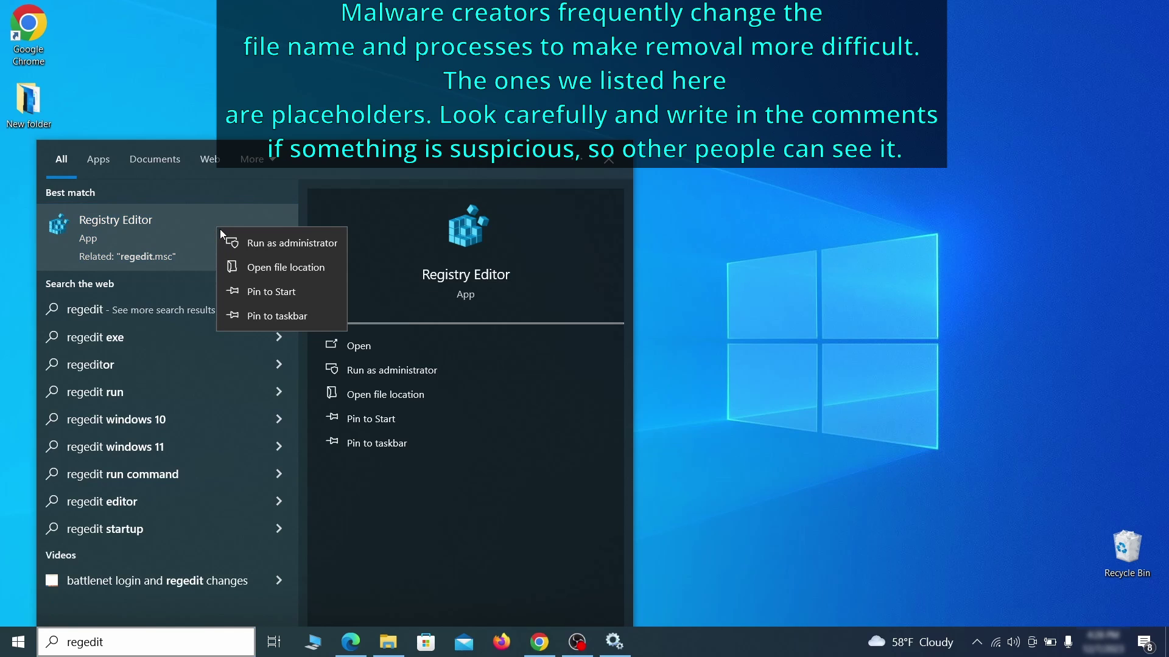
click(281, 243)
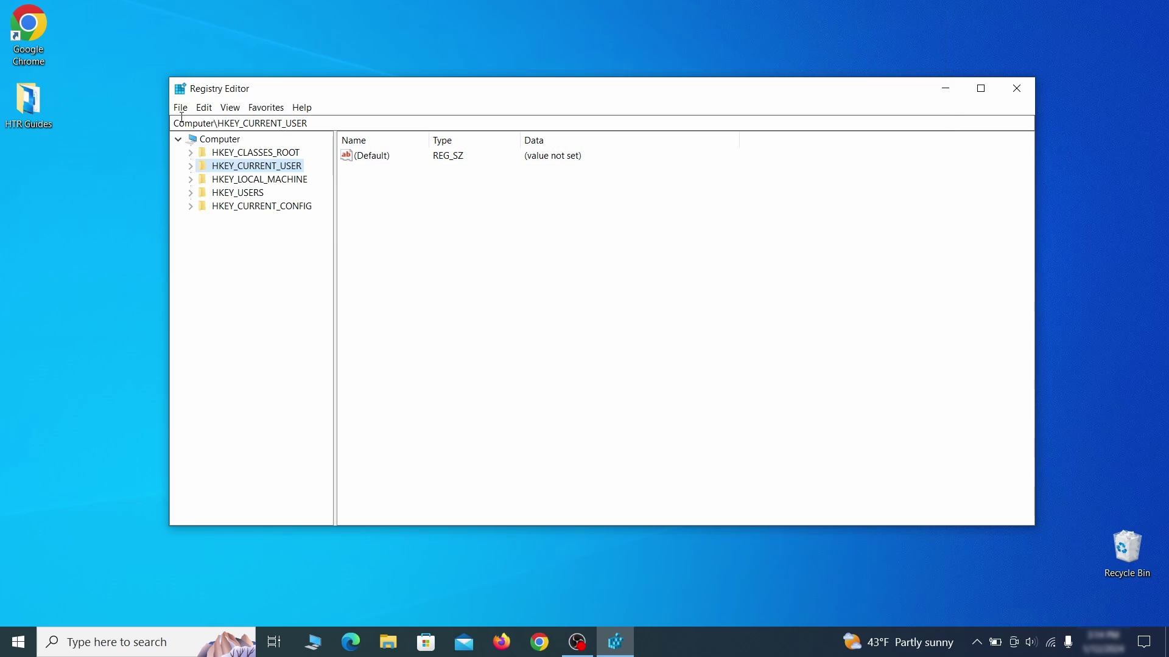
click(181, 108)
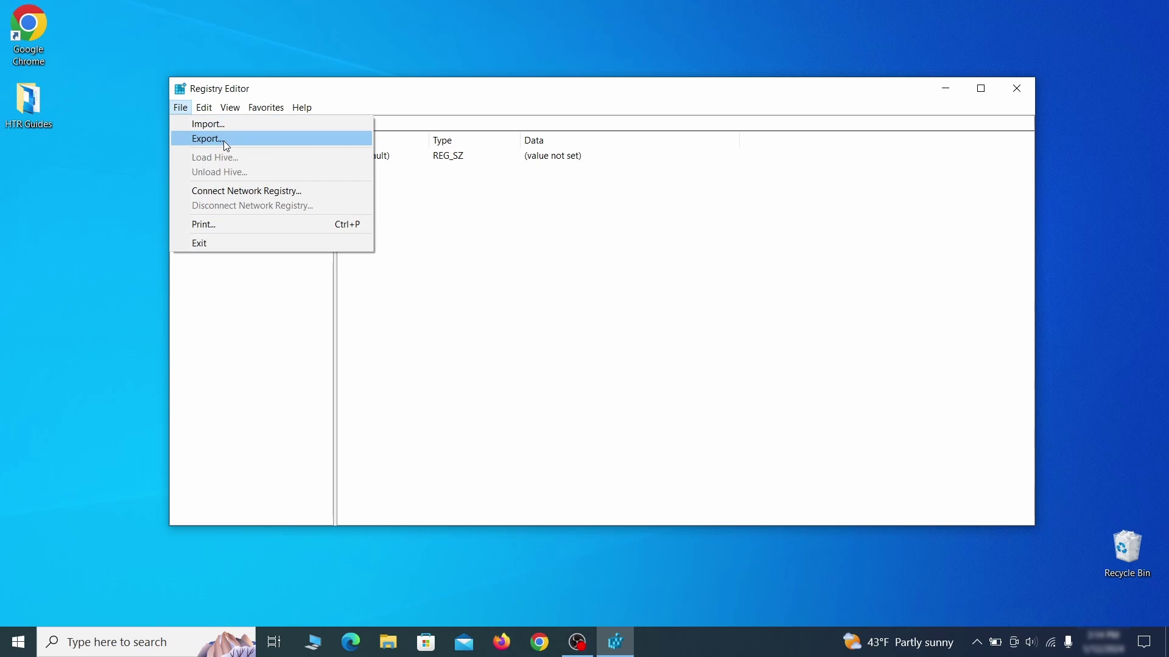
click(281, 142)
text(Registry Backup 1)
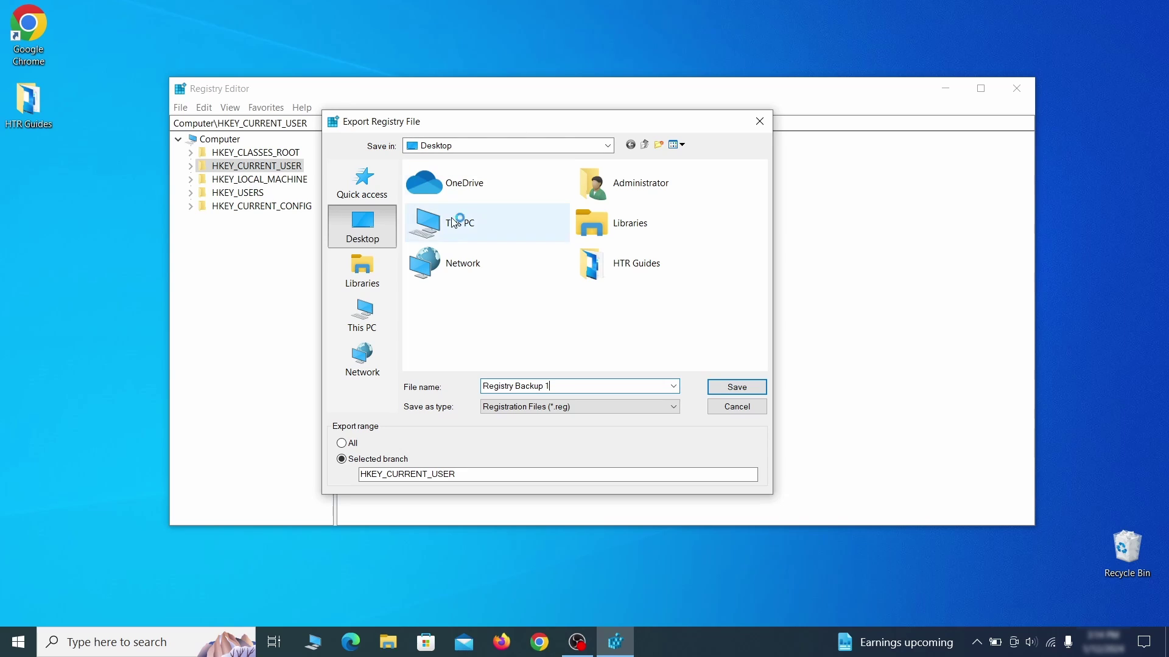
key(Return)
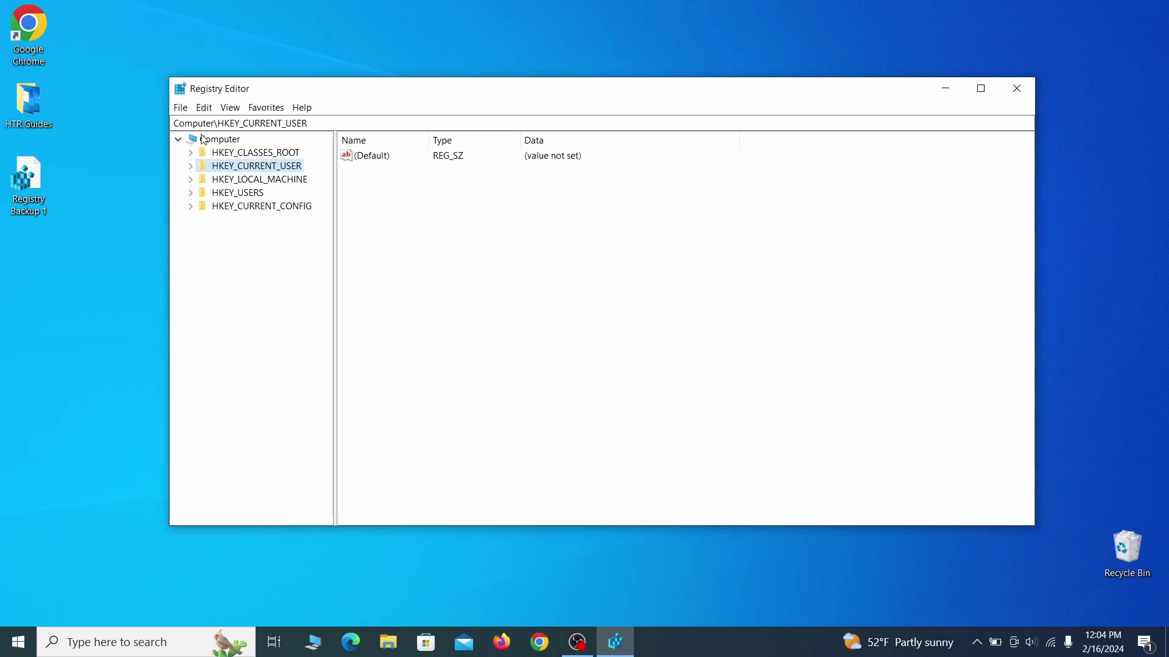
Import the Registry Backup 1 file back into the registry
click(181, 108)
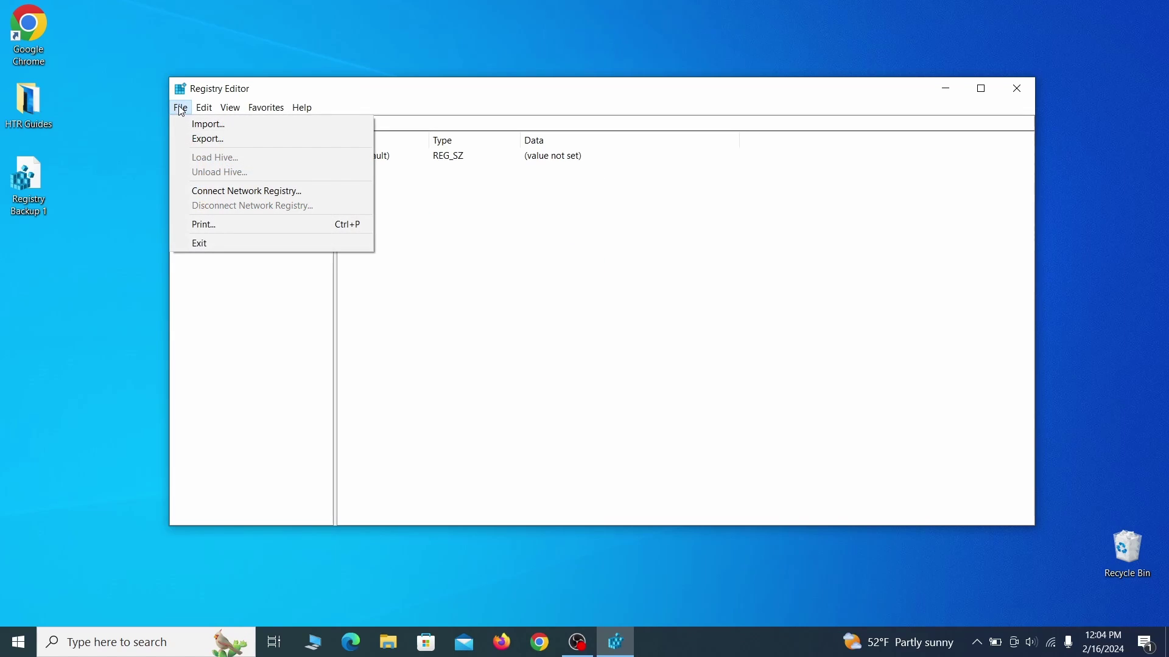
click(256, 125)
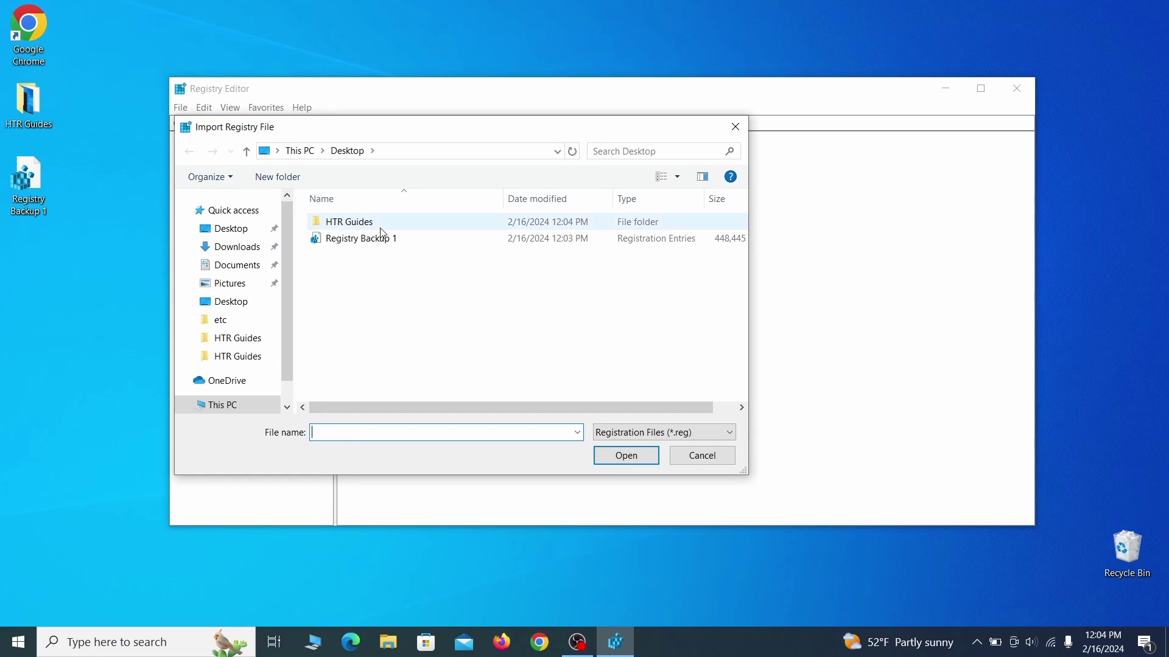
click(405, 243)
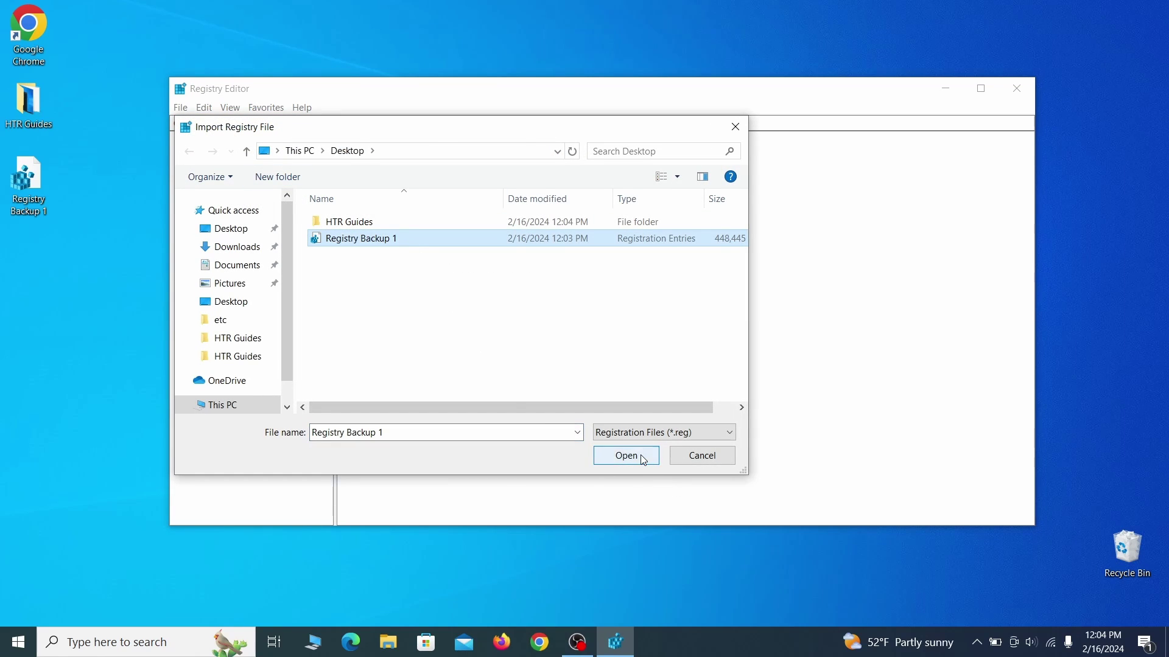
click(644, 457)
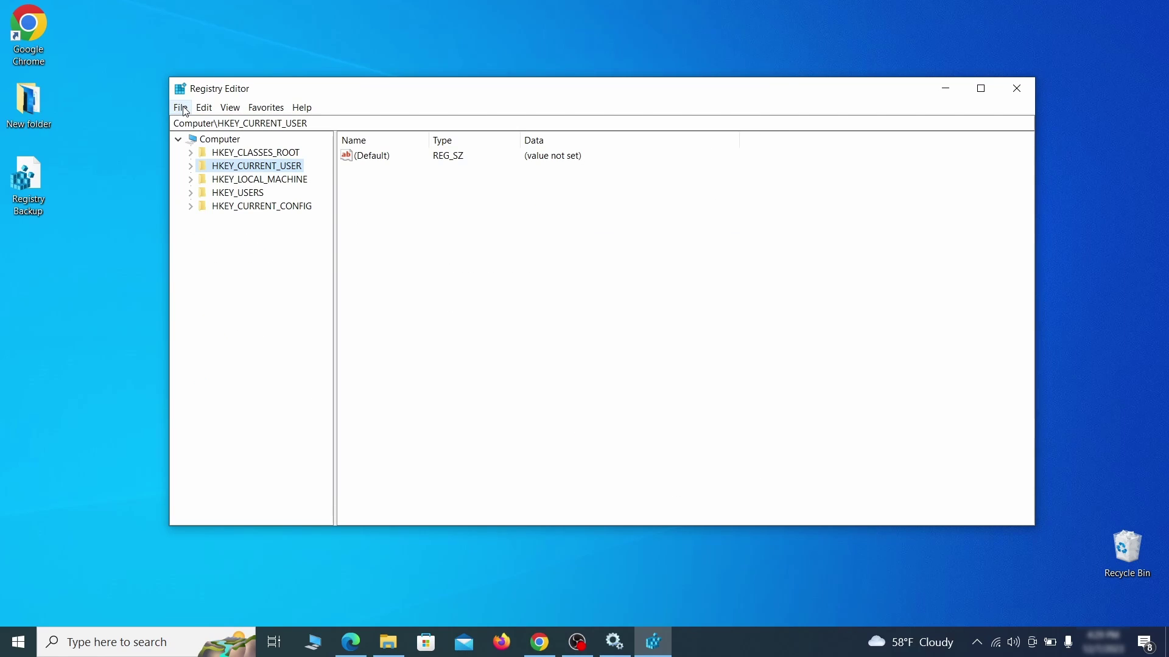
click(180, 108)
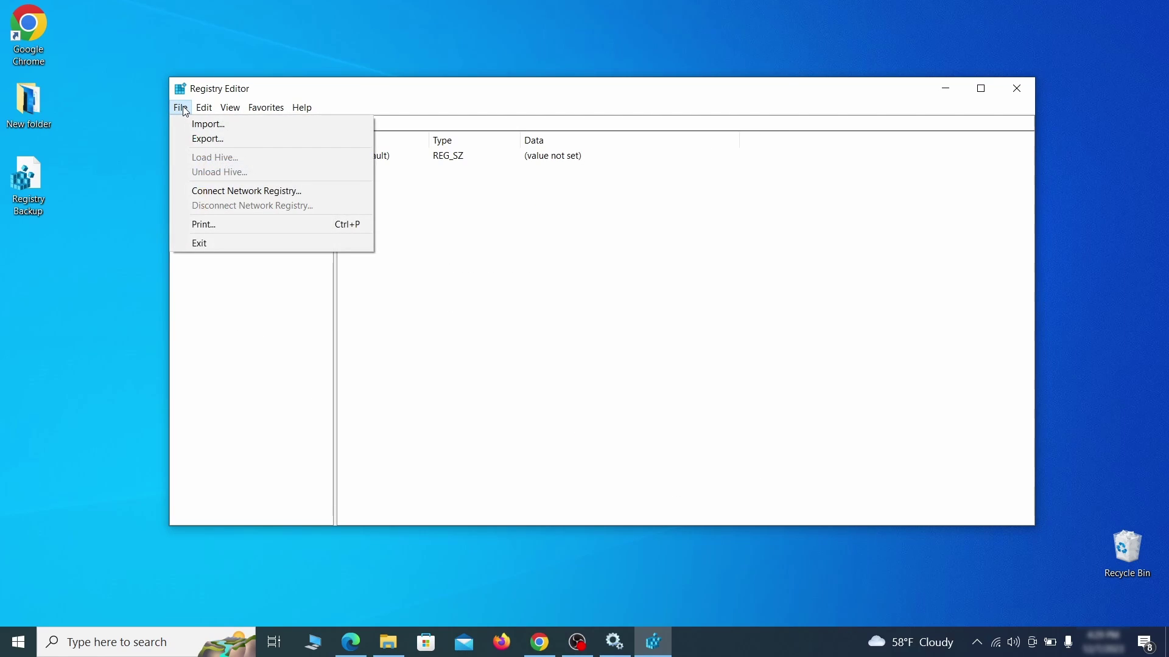
Find 'Example Malware App' in the registry and right-click its Reopen key under SOFTWARE\InstallBuilders
mouse_move(206, 110)
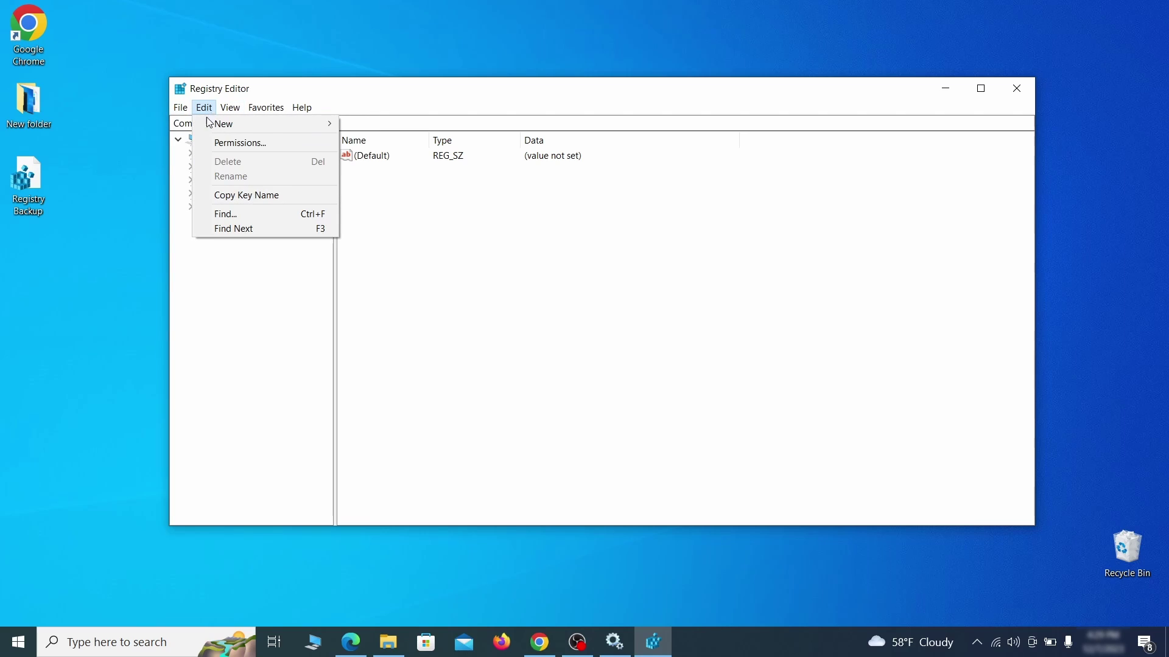
click(252, 214)
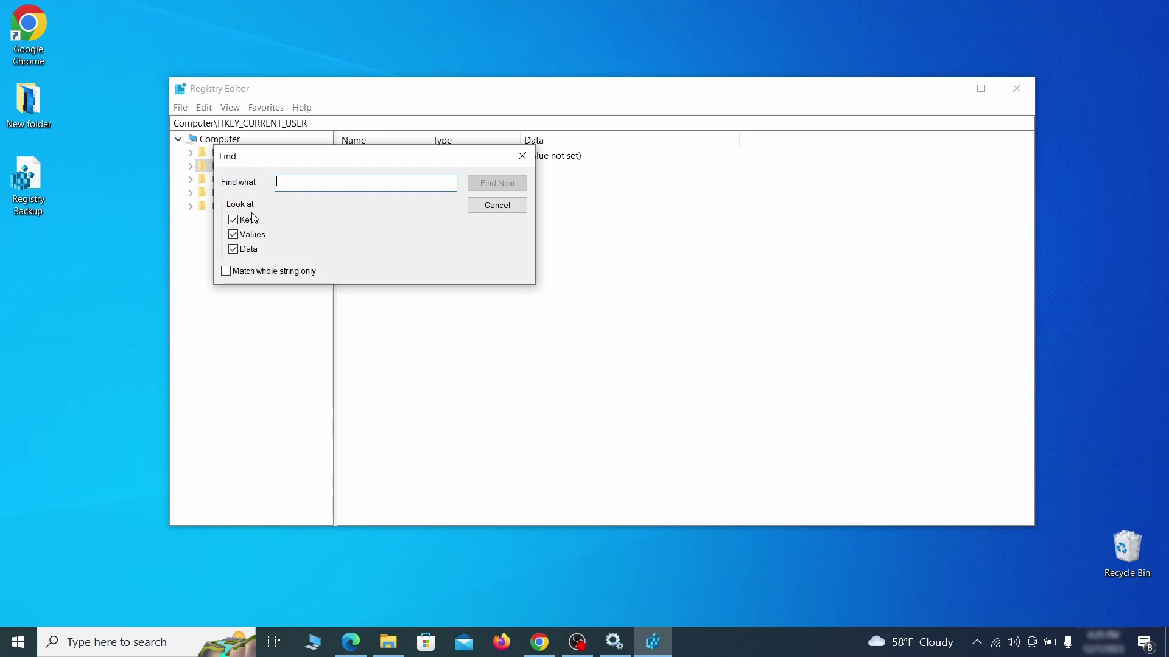
text(Example Malw)
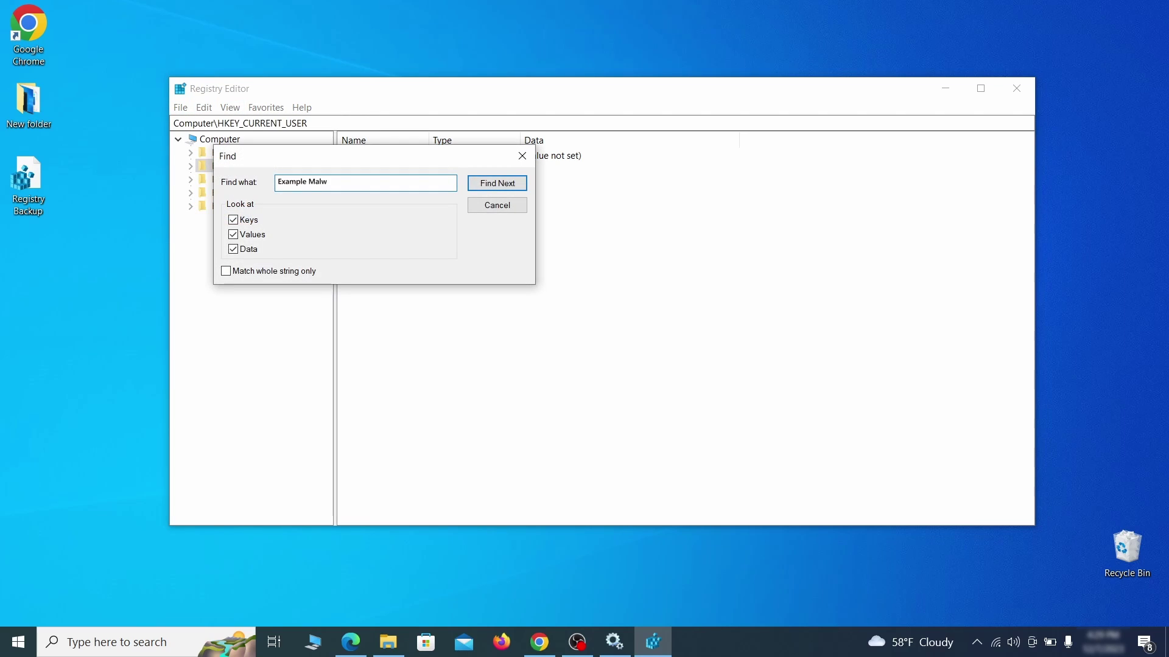
text(are App)
click(506, 184)
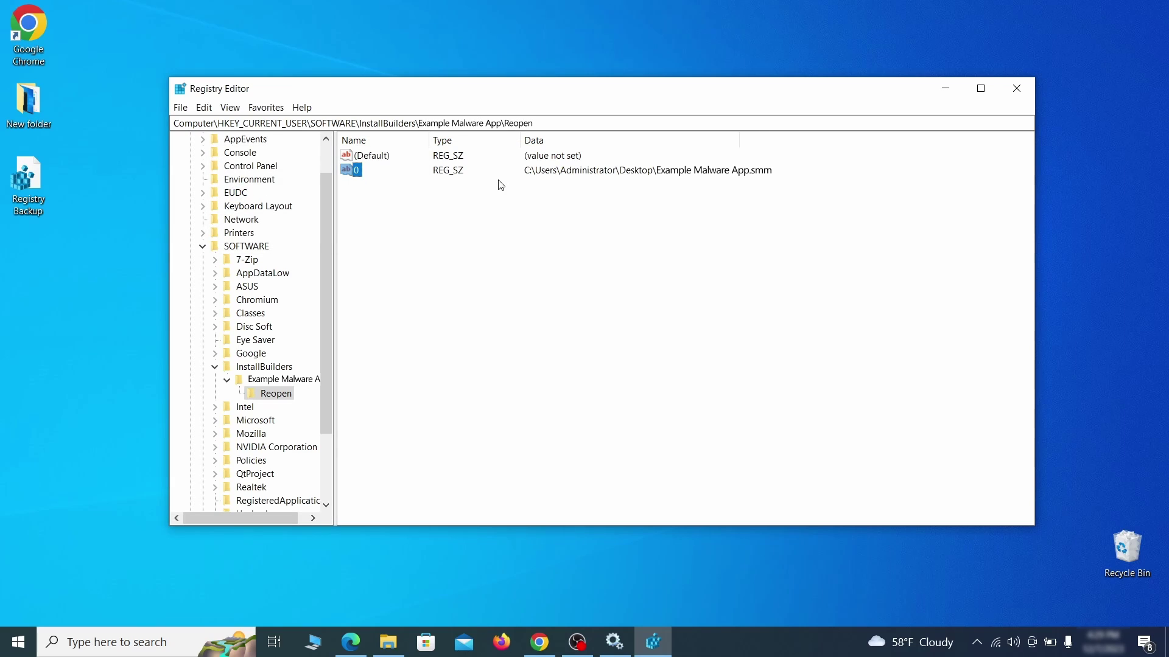
click(285, 397)
right_click(284, 400)
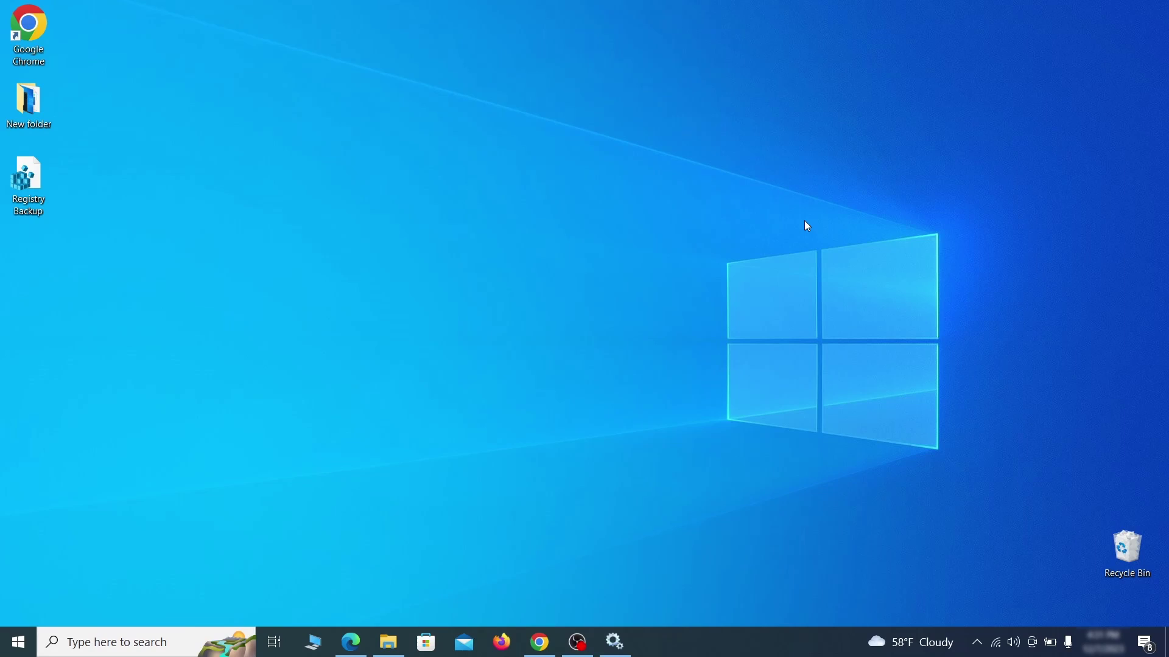
Run MRT from the Run box and complete a full scan that finds no malicious software
key(super+r)
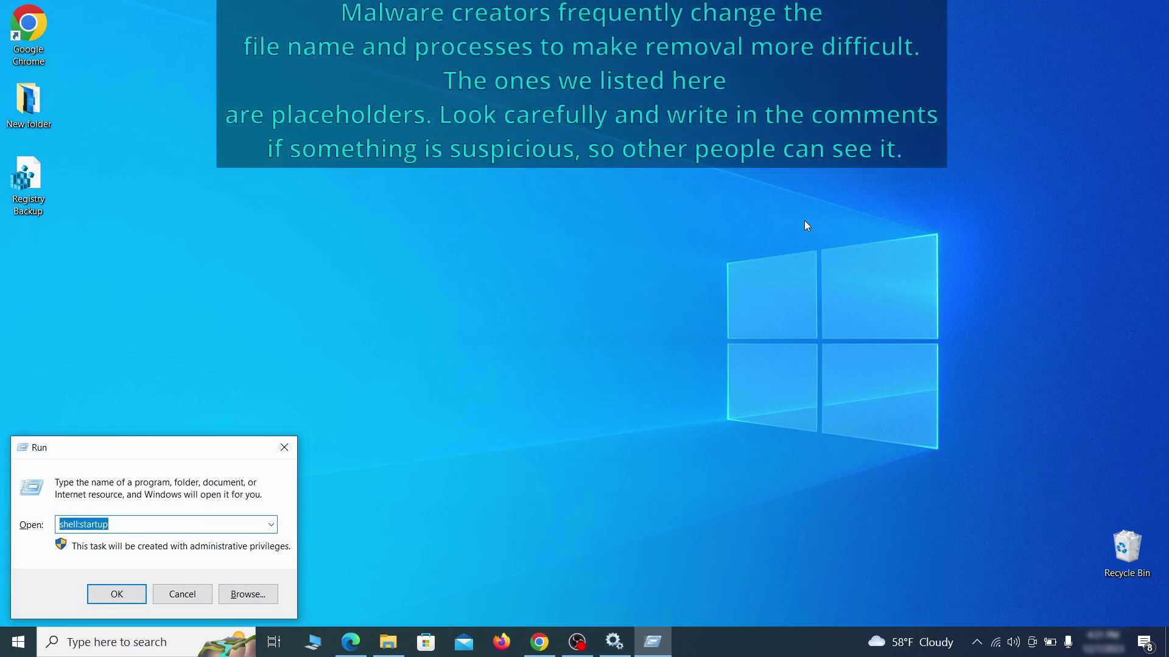
key(BackSpace)
text(M)
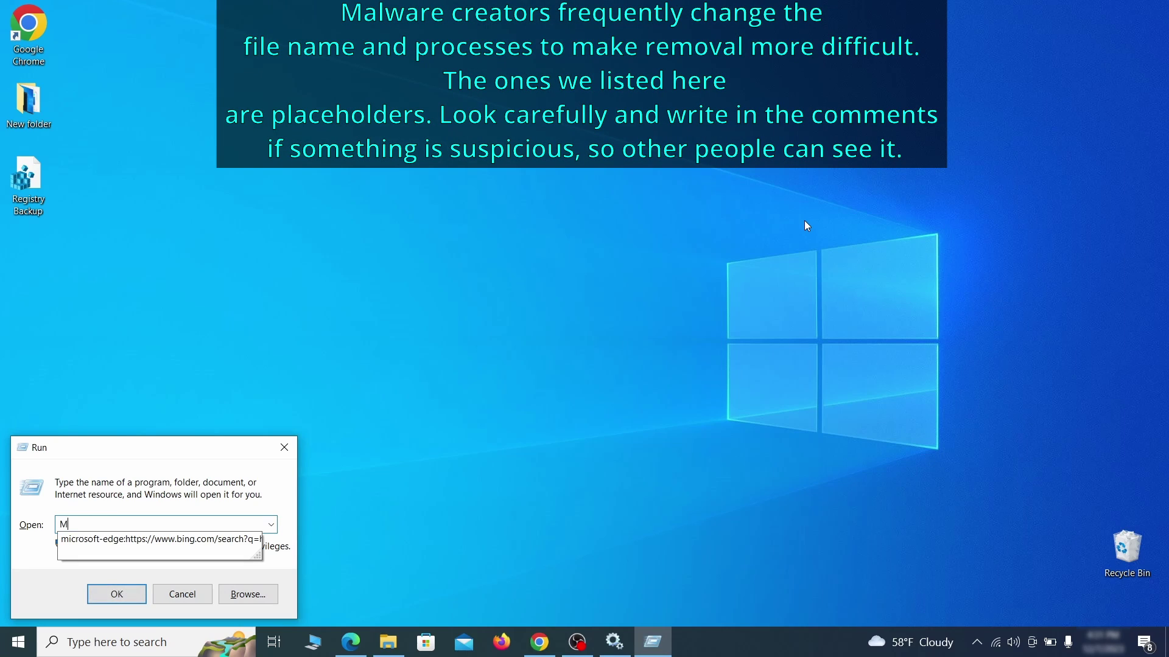
text(RT)
key(Return)
click(729, 429)
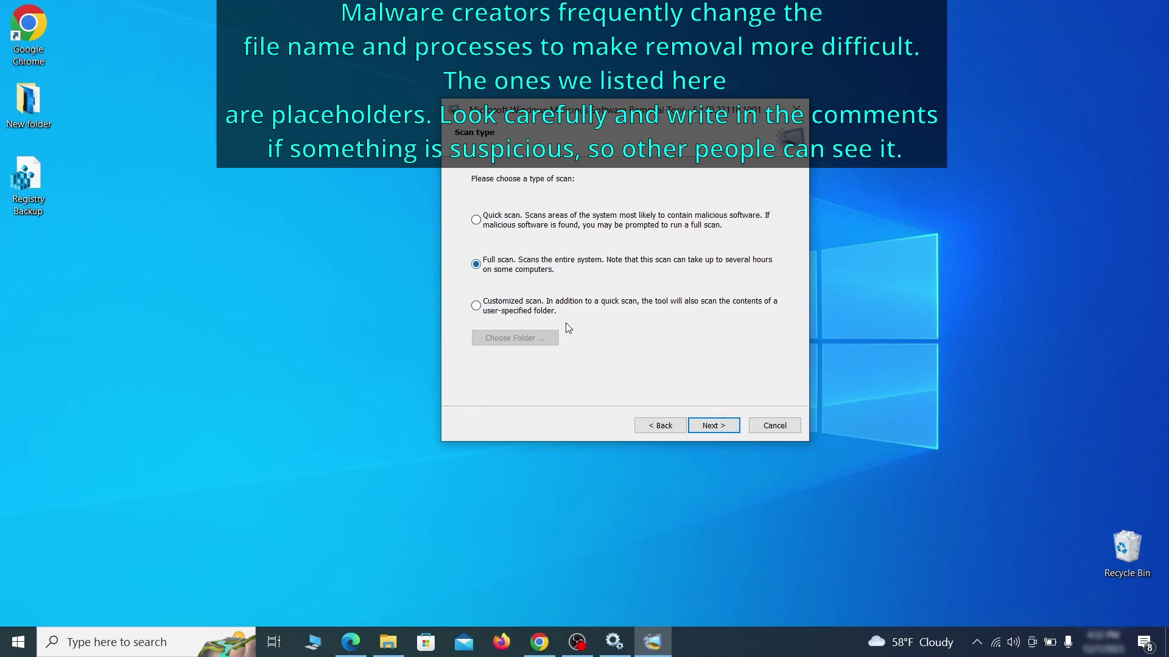
click(727, 430)
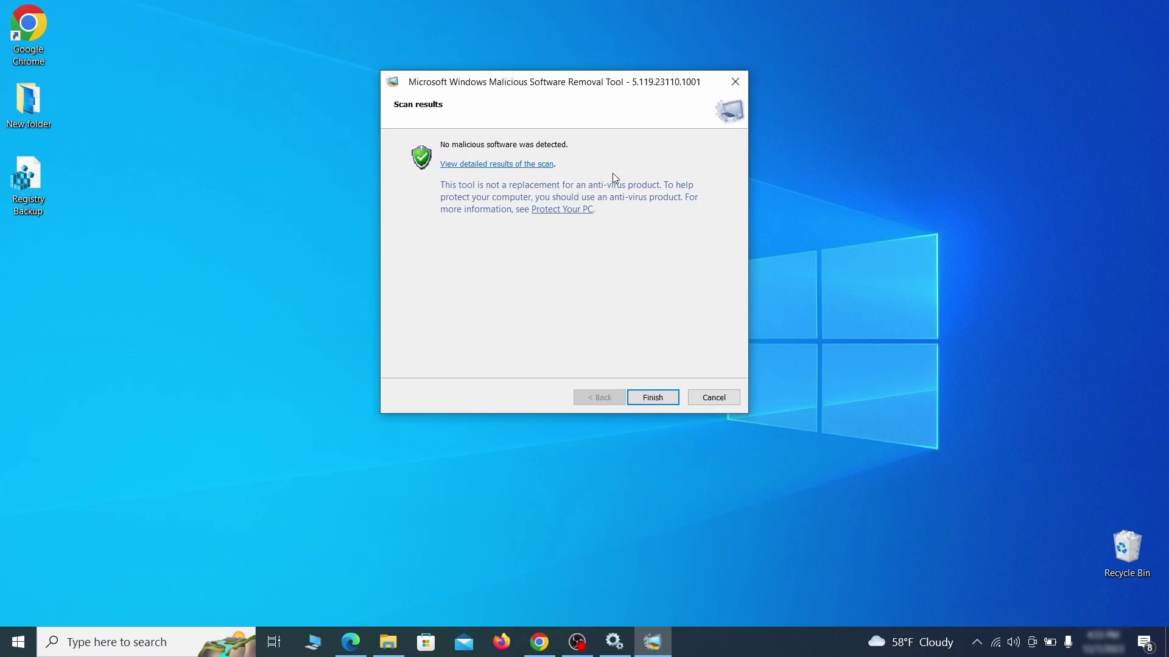
click(654, 399)
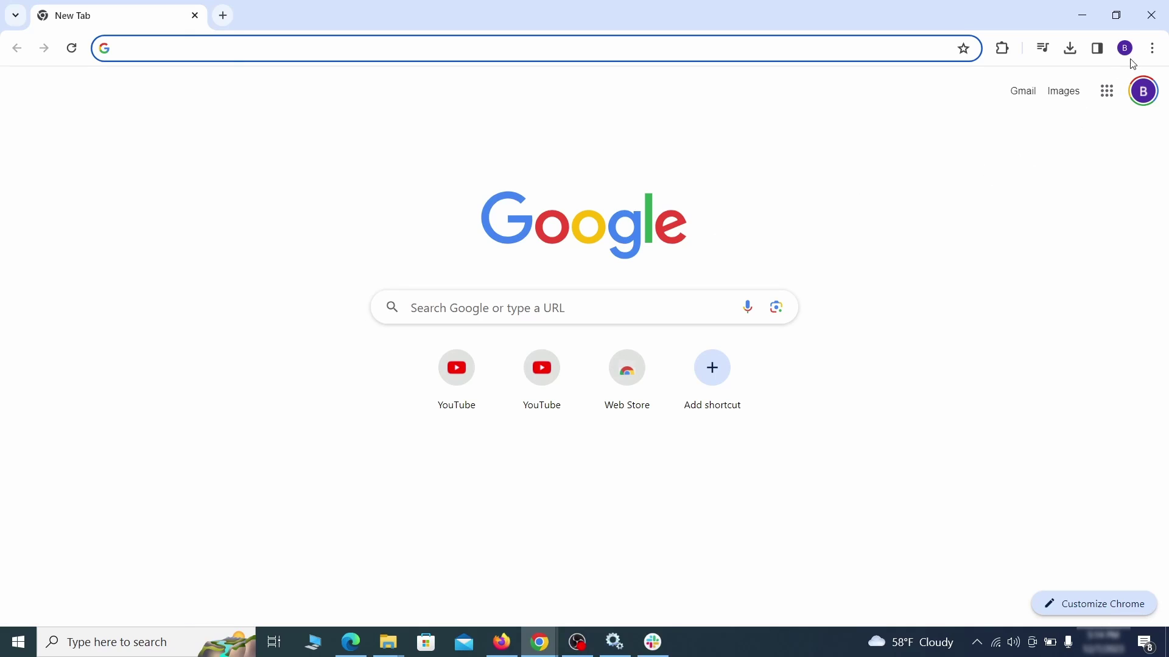
Switch off the Add to Zola Button extension in Manage Extensions and request its removal
click(1154, 49)
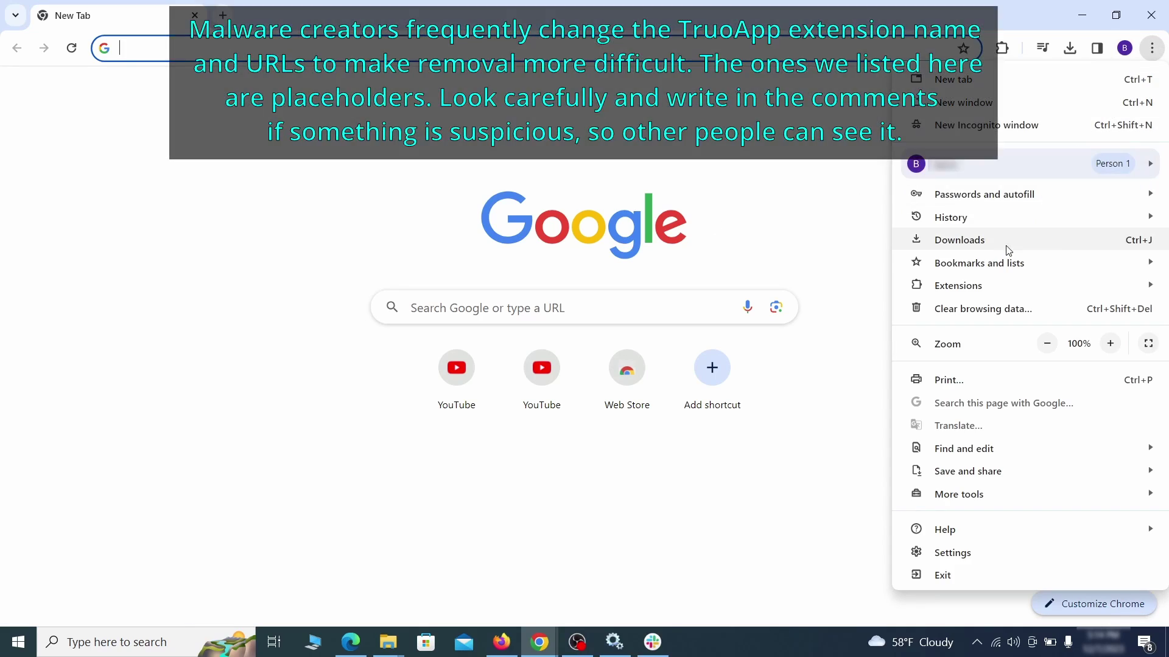
mouse_move(987, 287)
click(857, 288)
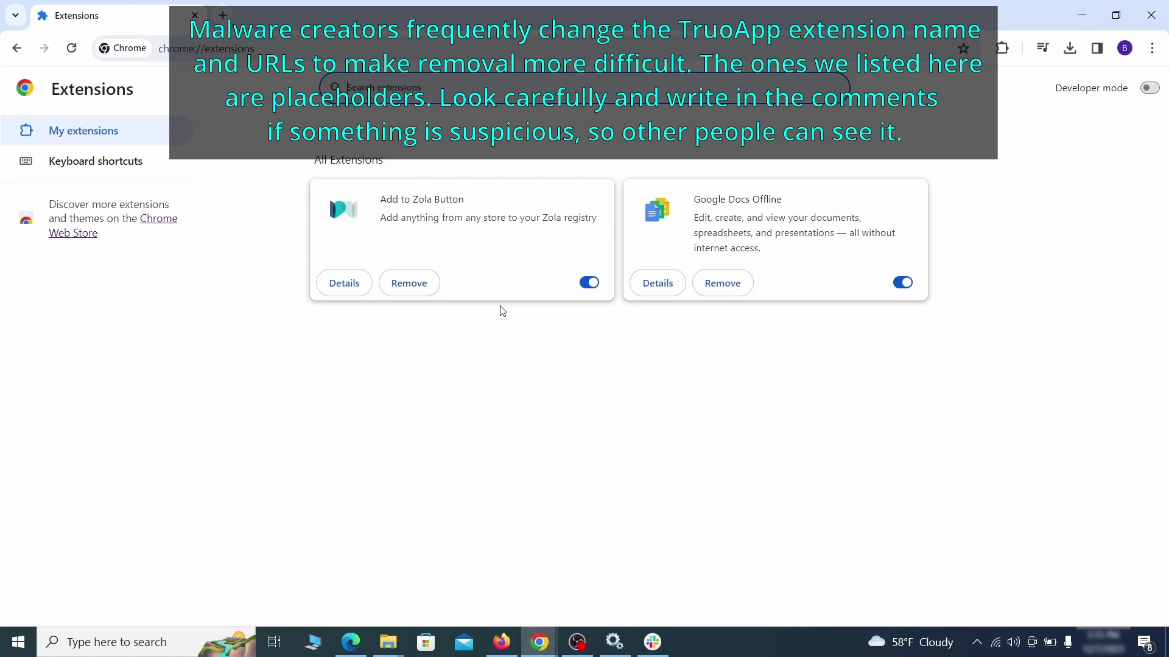
click(575, 287)
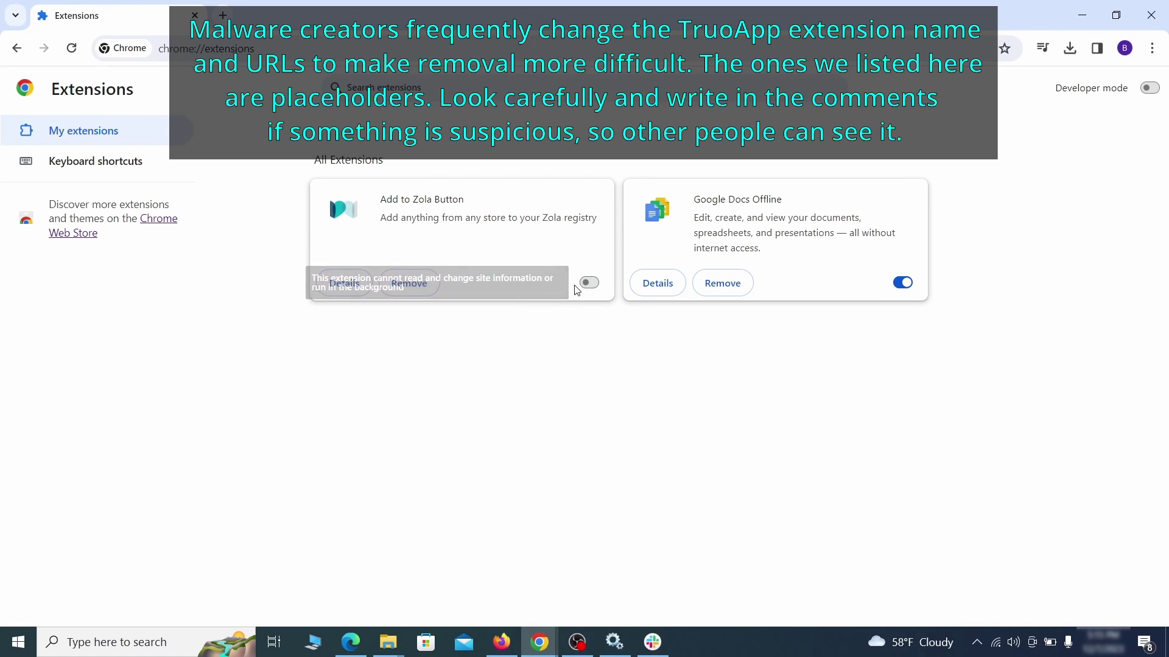
click(426, 289)
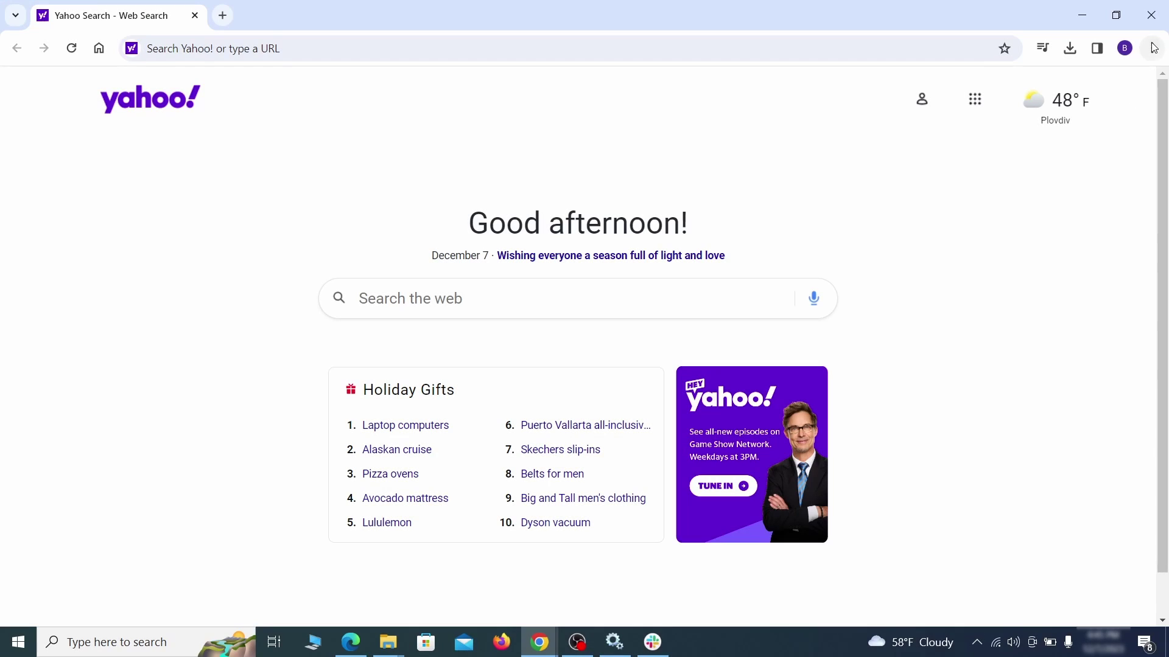
Open Clear browsing data from Chrome's Privacy and security settings
click(1152, 48)
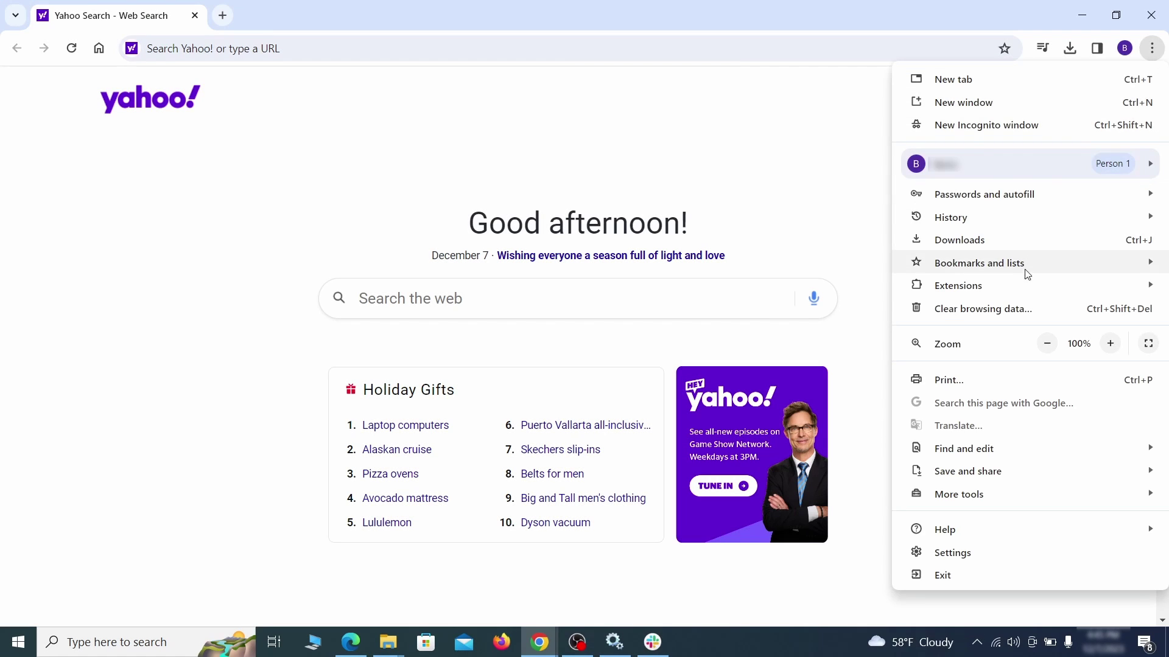
click(958, 551)
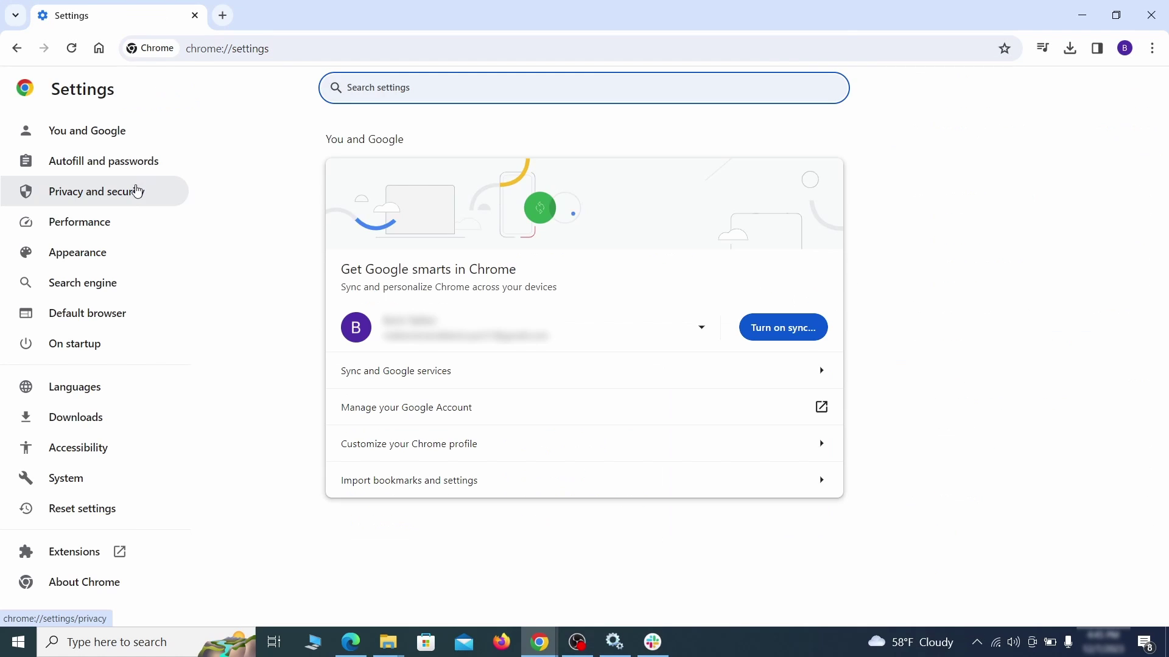
click(136, 192)
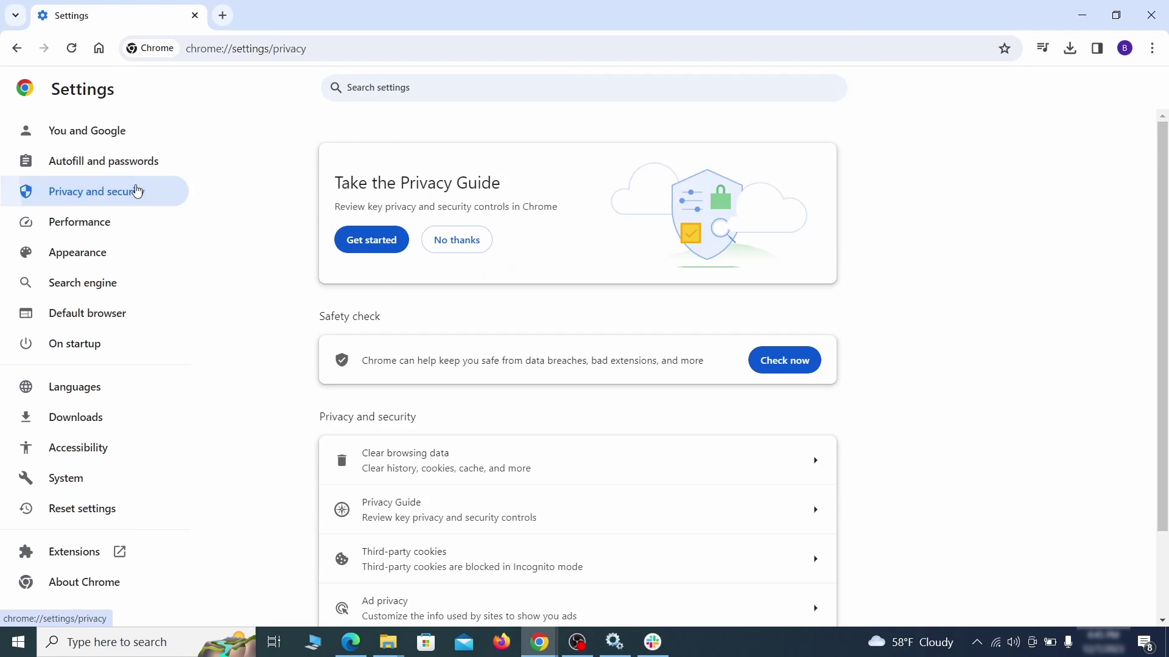
scroll(929, 400, down, 1)
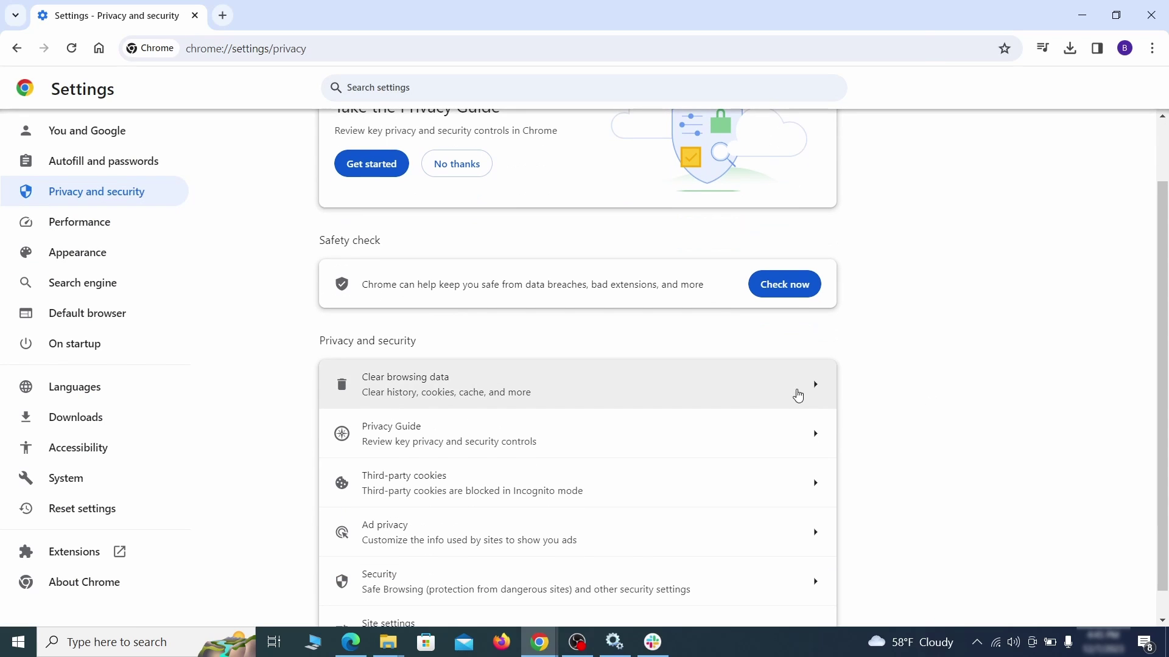
click(762, 393)
On the Advanced tab, also tick autofill form data, site settings and hosted app data, then clear
click(535, 219)
click(652, 219)
scroll(589, 347, down, 2)
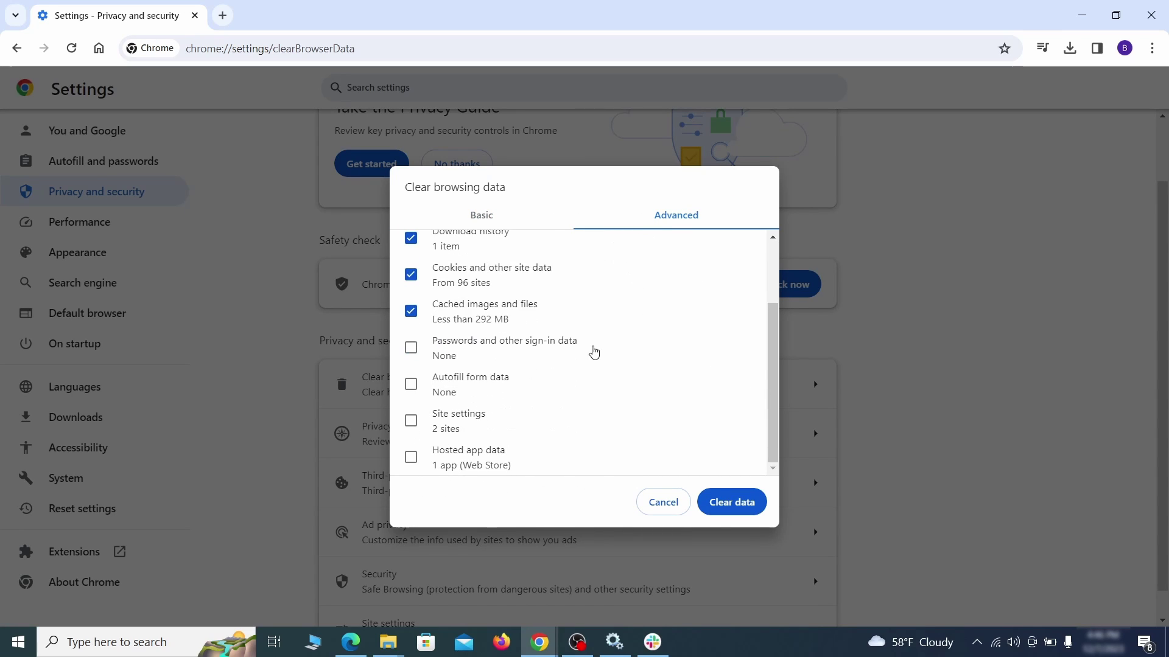
click(411, 384)
click(411, 421)
click(411, 457)
click(744, 506)
Open Site settings and review the Location and Camera permissions
scroll(880, 400, down, 1)
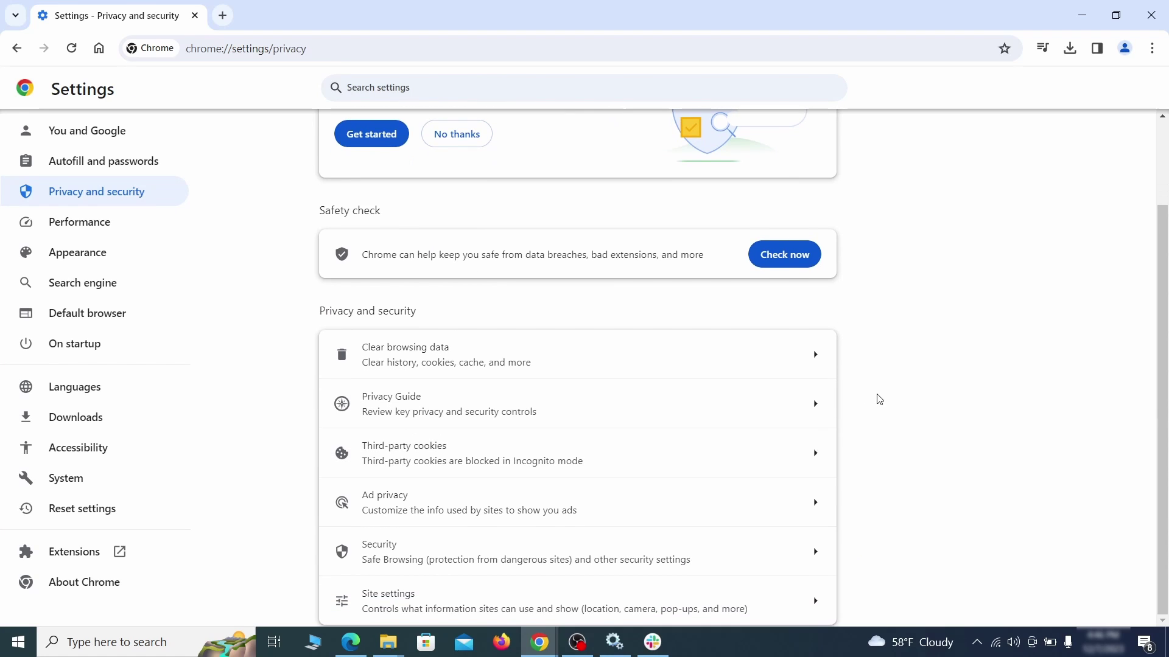
click(569, 595)
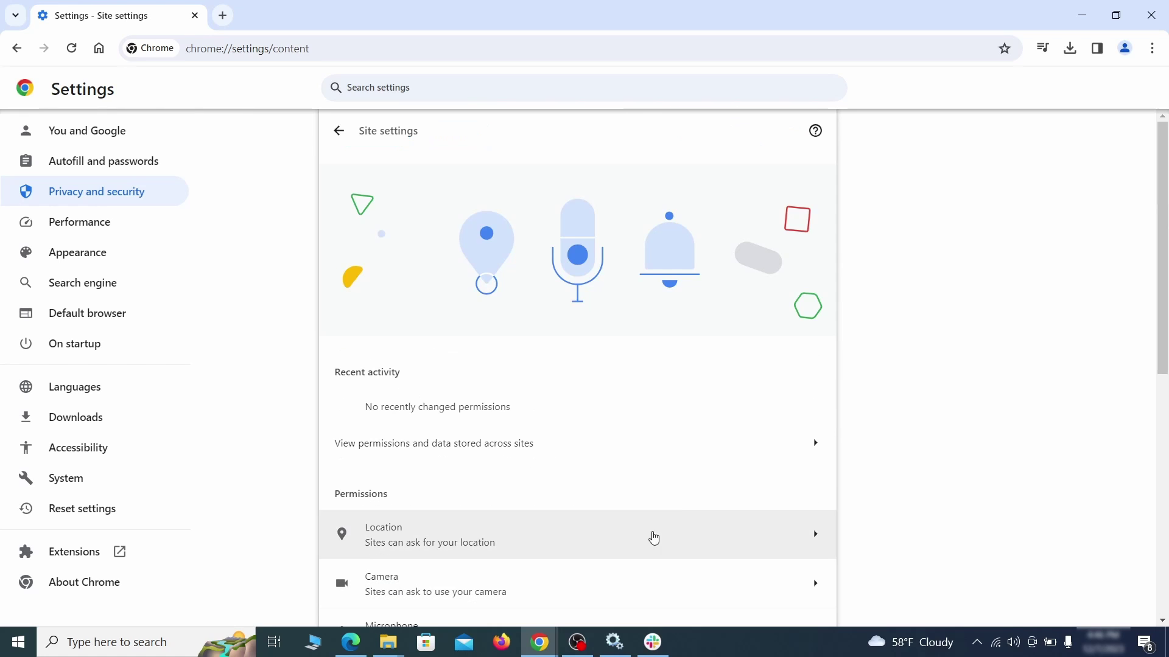
scroll(839, 371, down, 1)
scroll(838, 371, down, 3)
scroll(814, 281, down, 1)
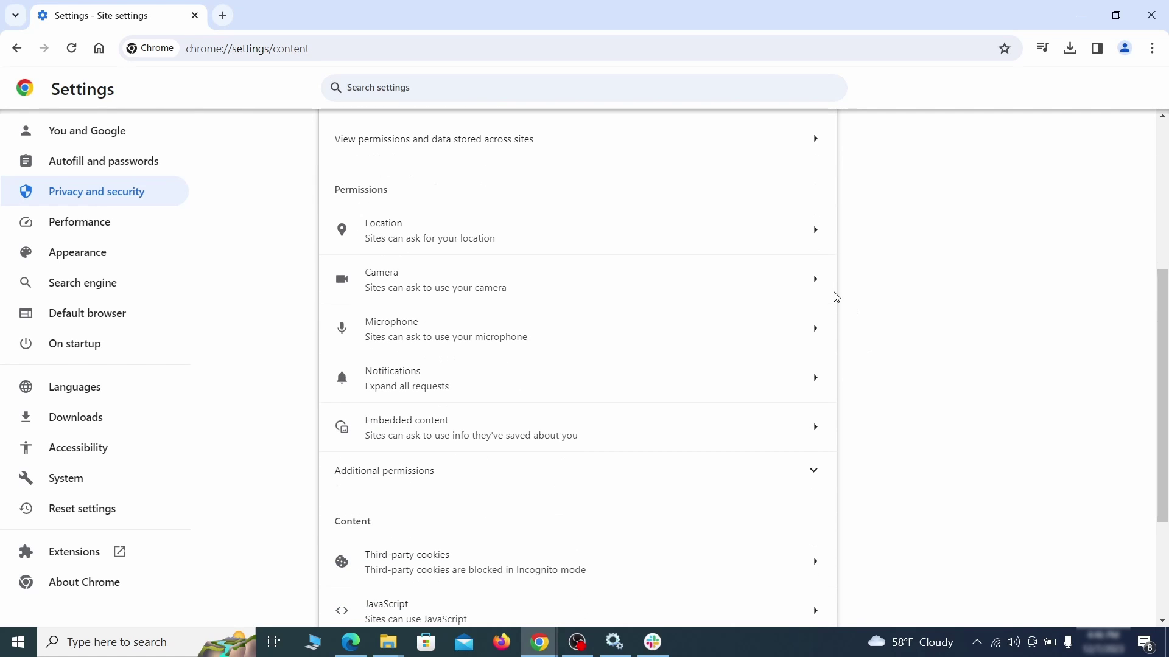
click(588, 236)
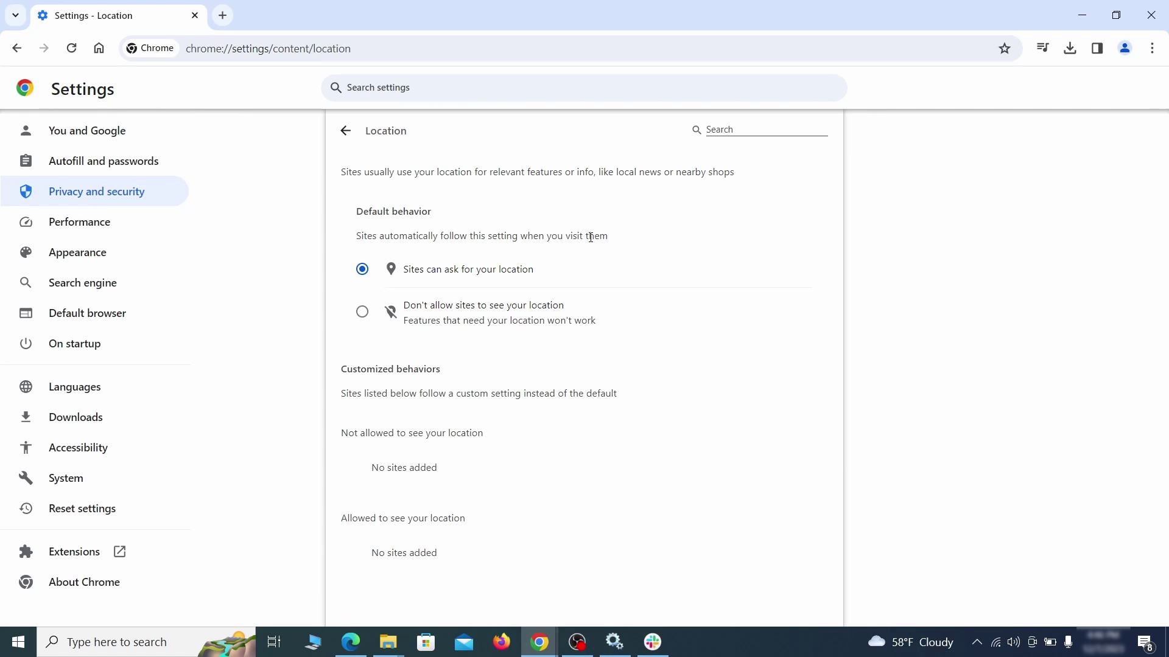
click(16, 48)
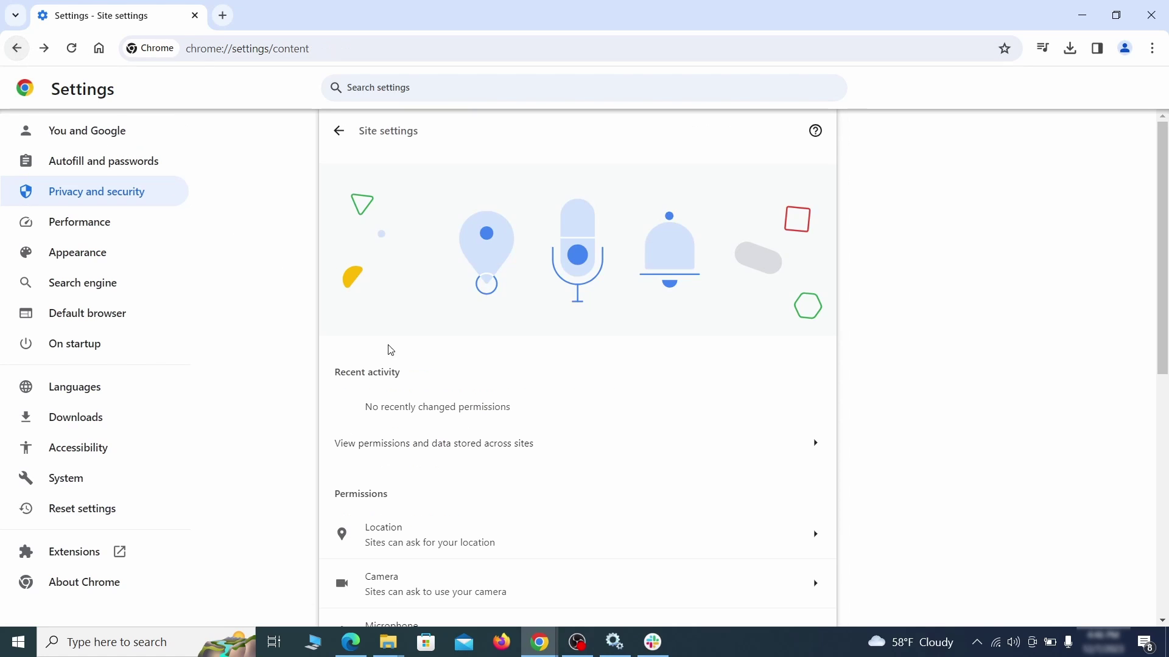
click(462, 288)
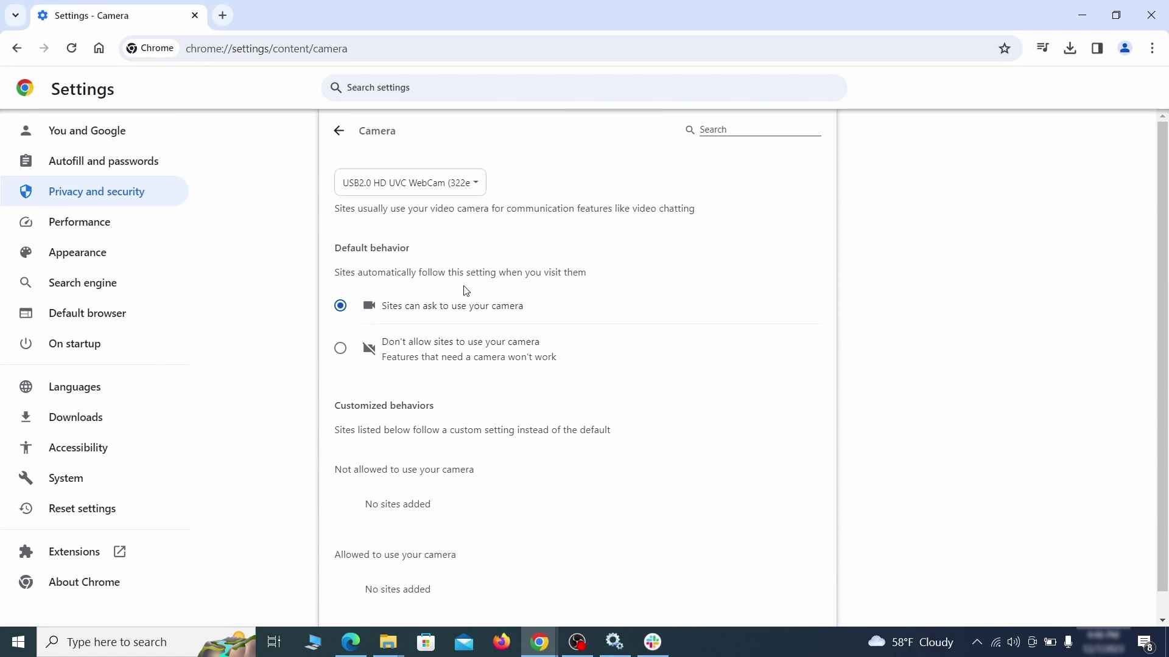
Check ExampleRougeURL.com's notification permission and delete its third-party cookie exception
scroll(300, 396, down, 1)
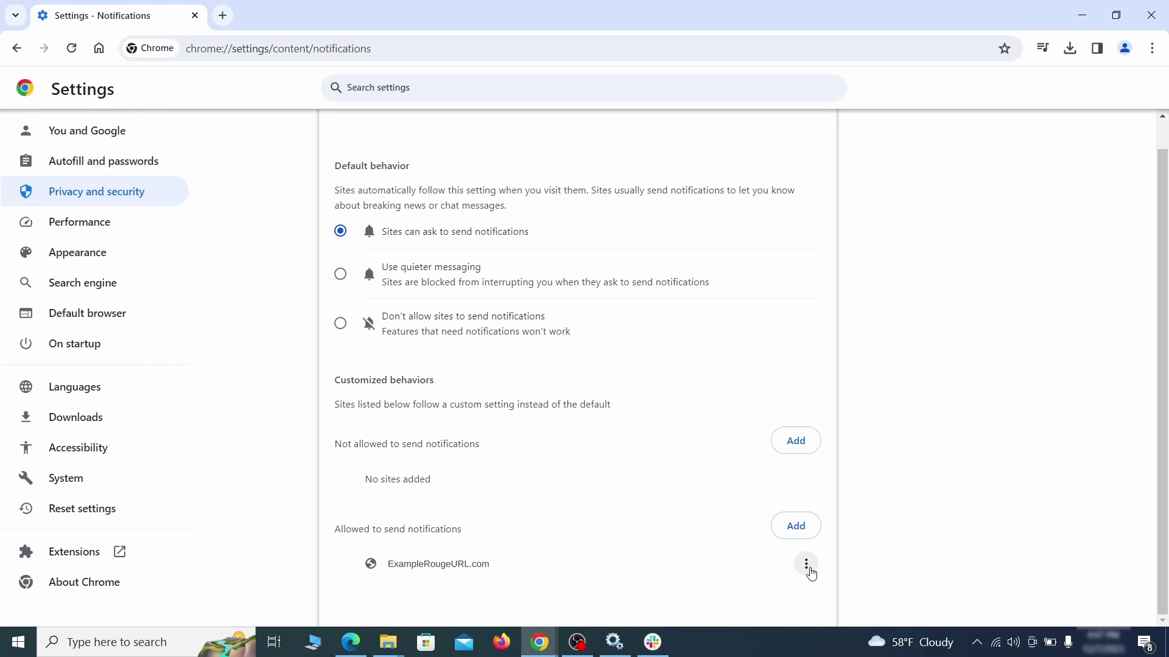
click(807, 566)
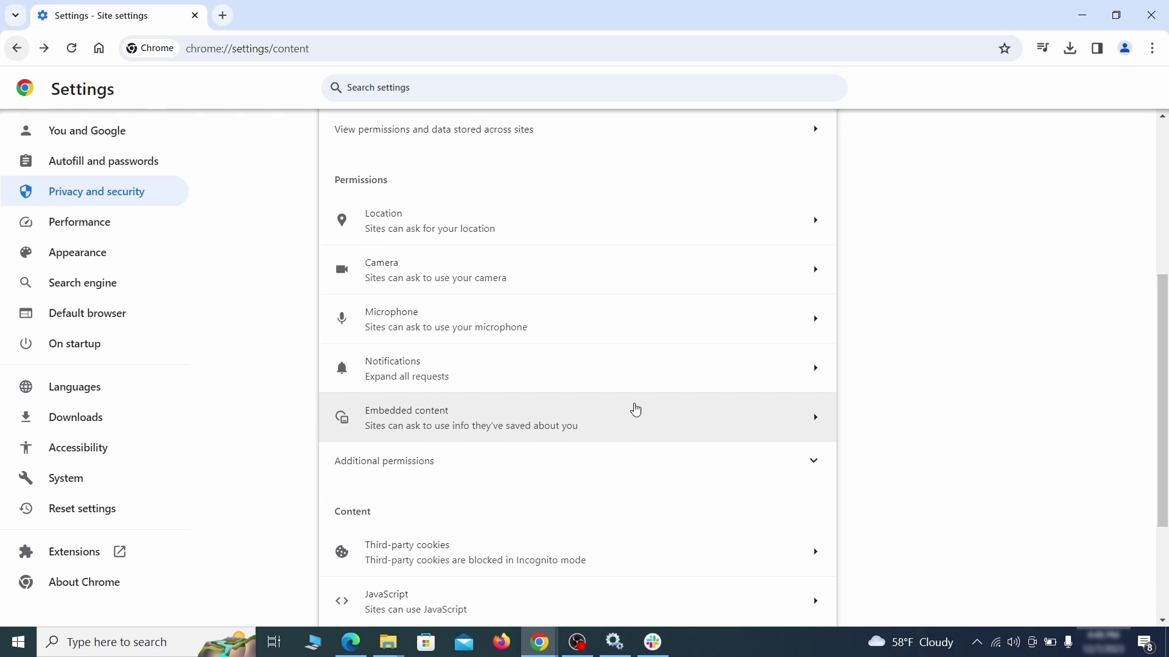
scroll(634, 410, down, 3)
click(631, 411)
scroll(645, 451, down, 5)
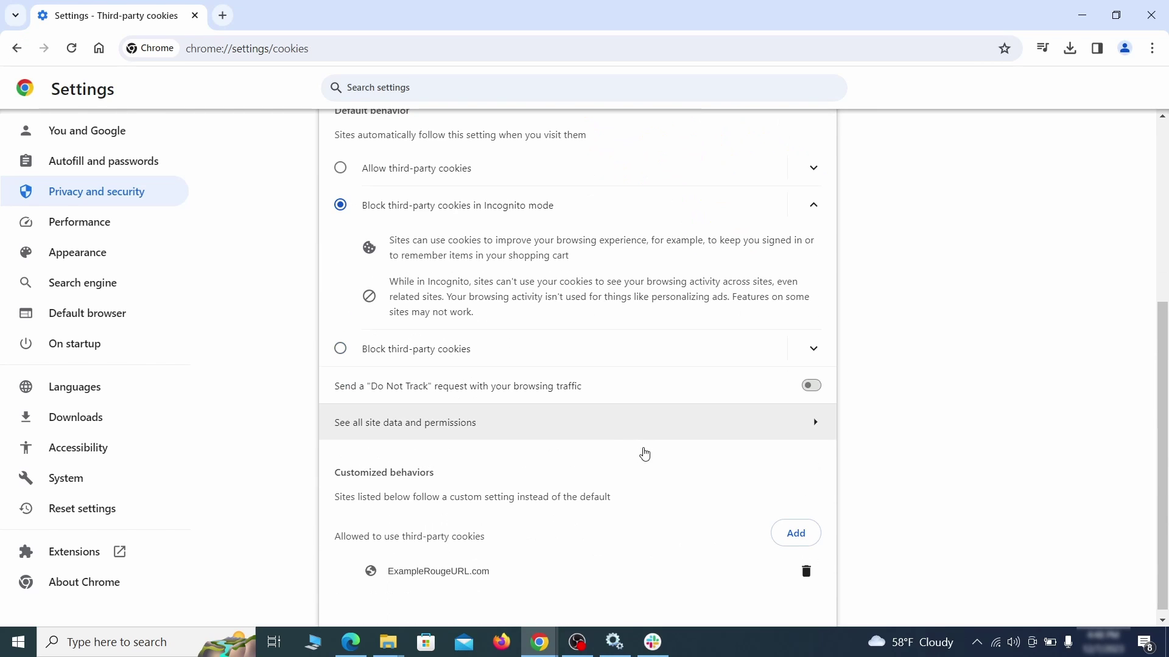
click(809, 577)
key(alt+Left)
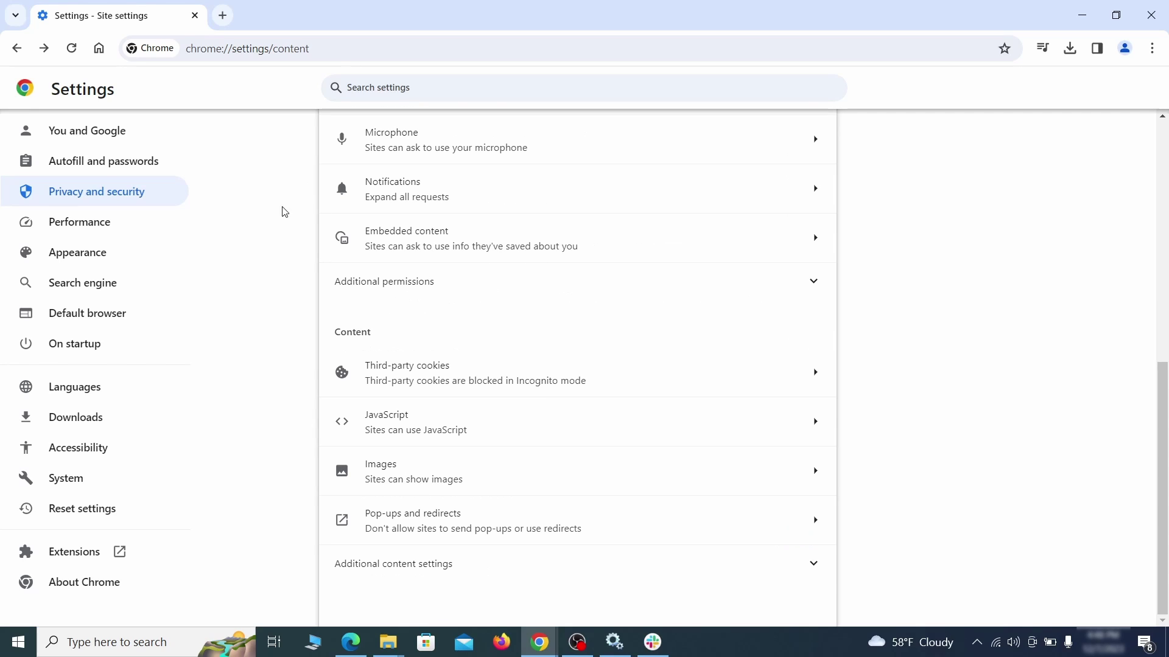
Erase the custom ExampleRougeURL.com home page address in Appearance settings
click(159, 256)
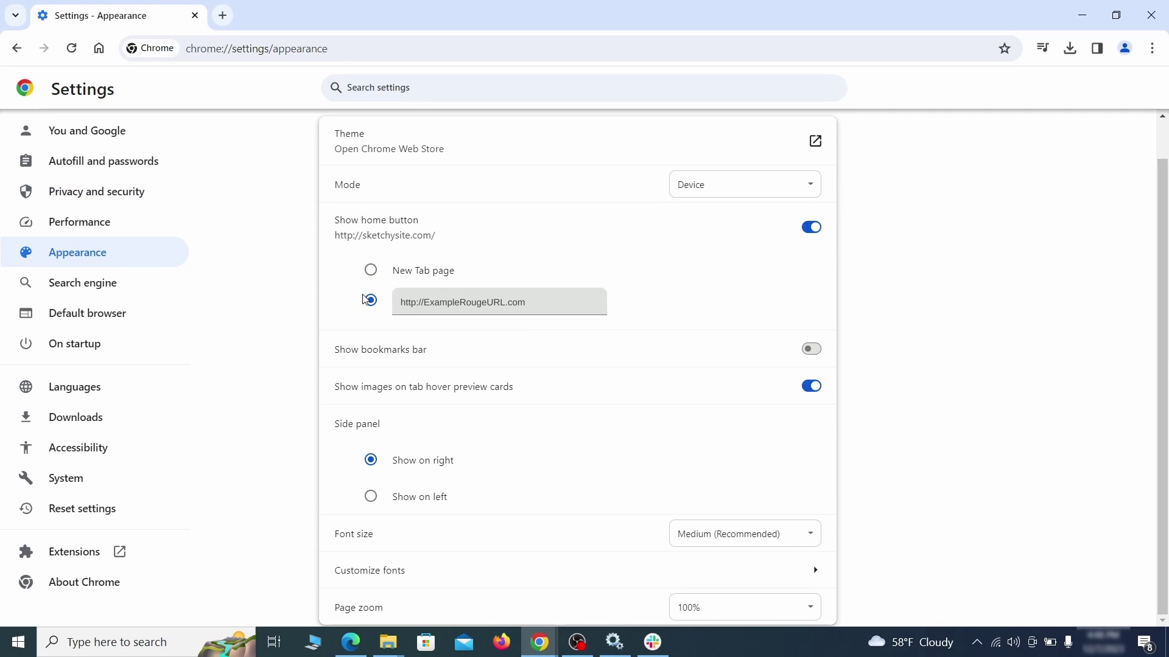
drag(519, 313, 388, 304)
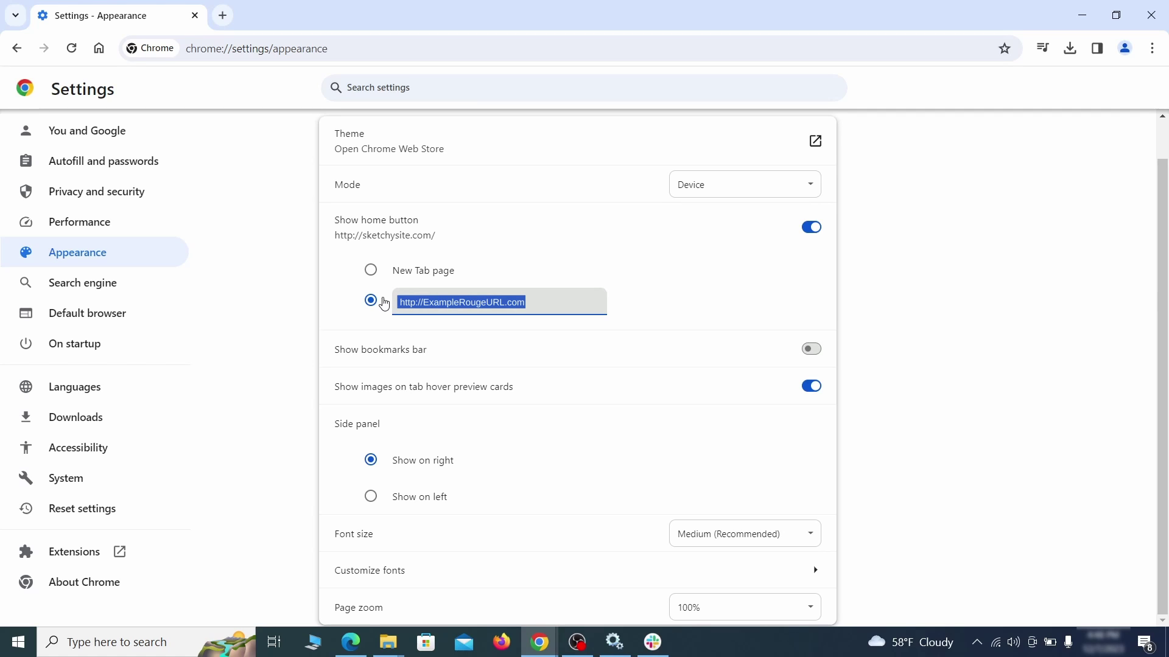
key(BackSpace)
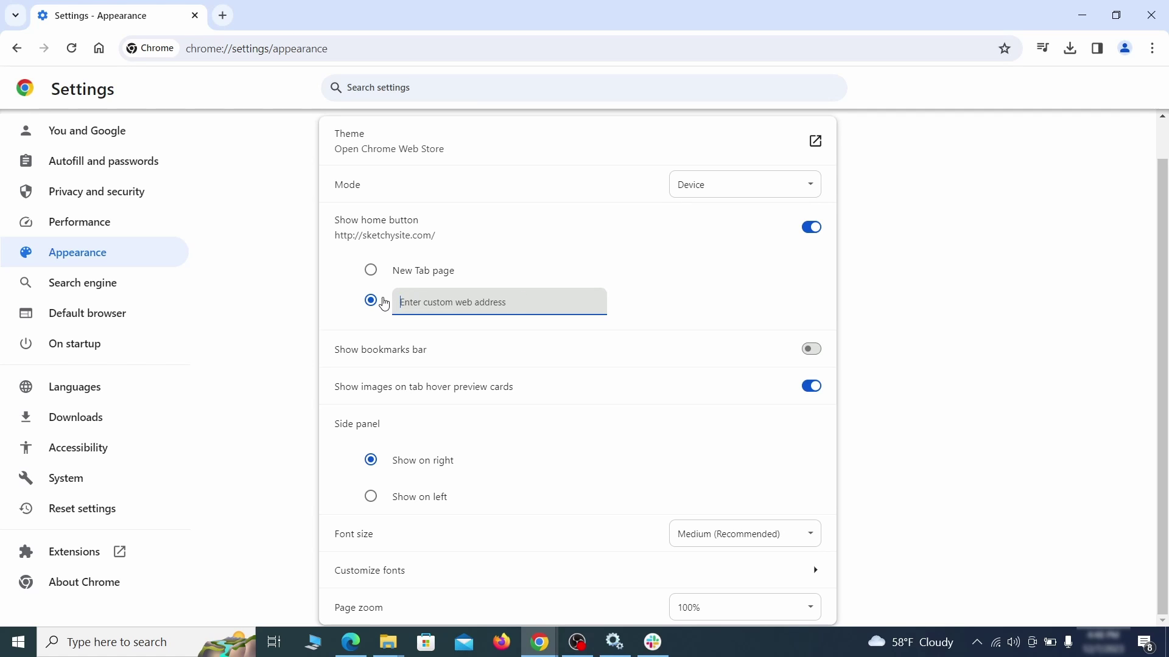
Make Google the default search engine and delete the ExampleRougeURL.com site search shortcut
click(123, 286)
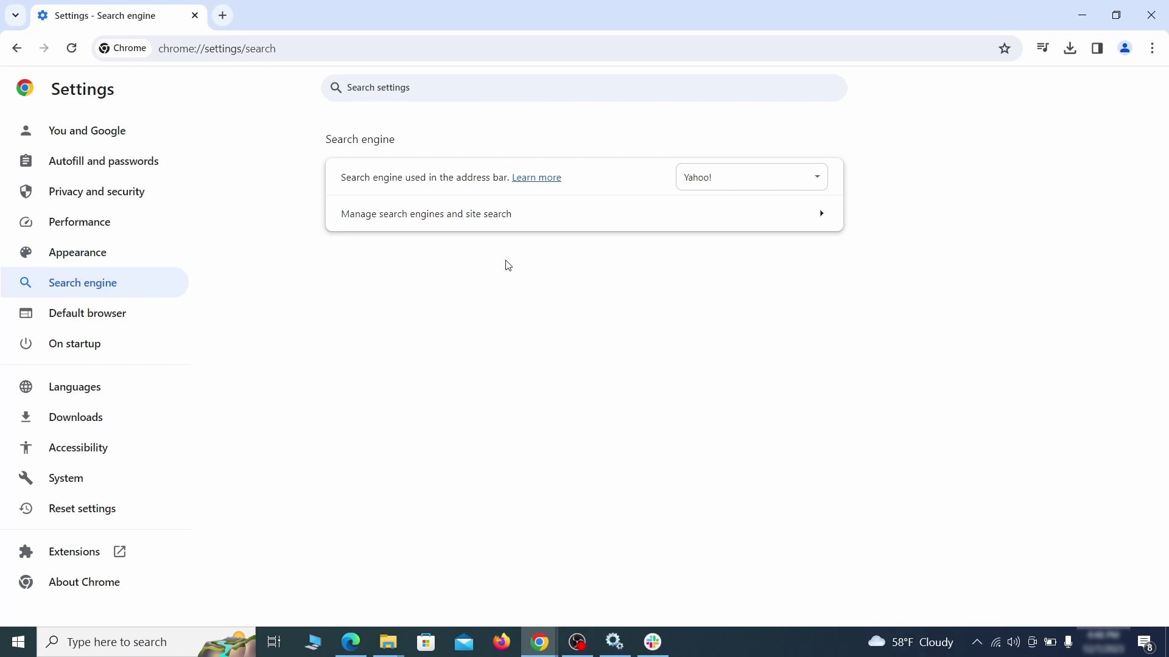
click(800, 182)
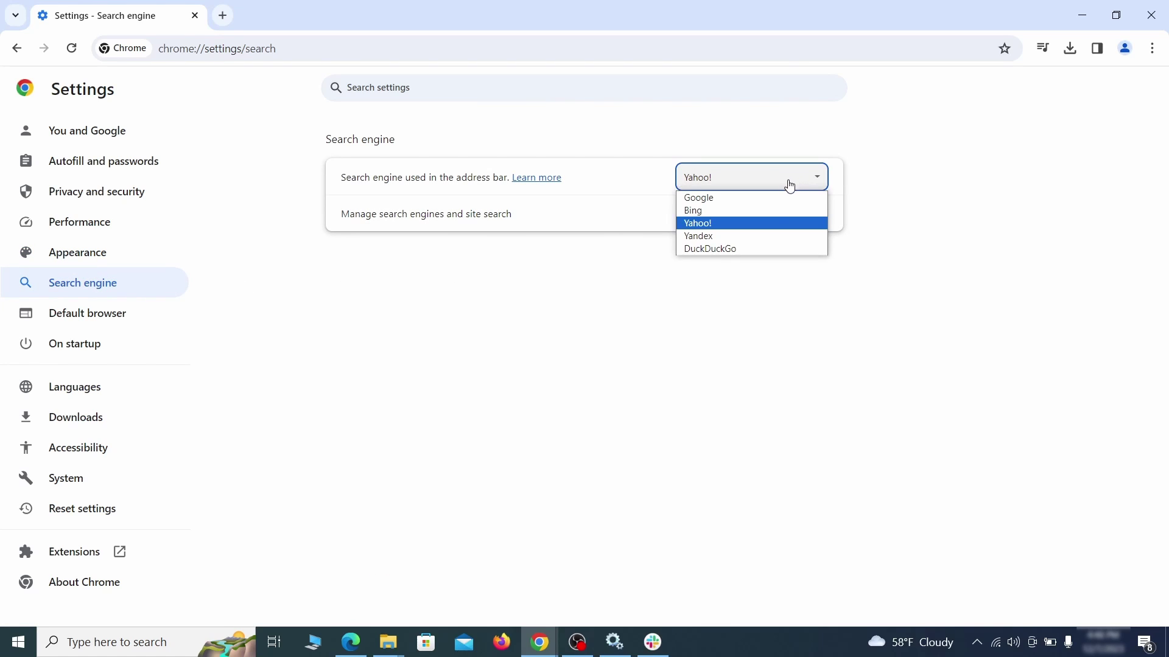
click(766, 197)
click(751, 222)
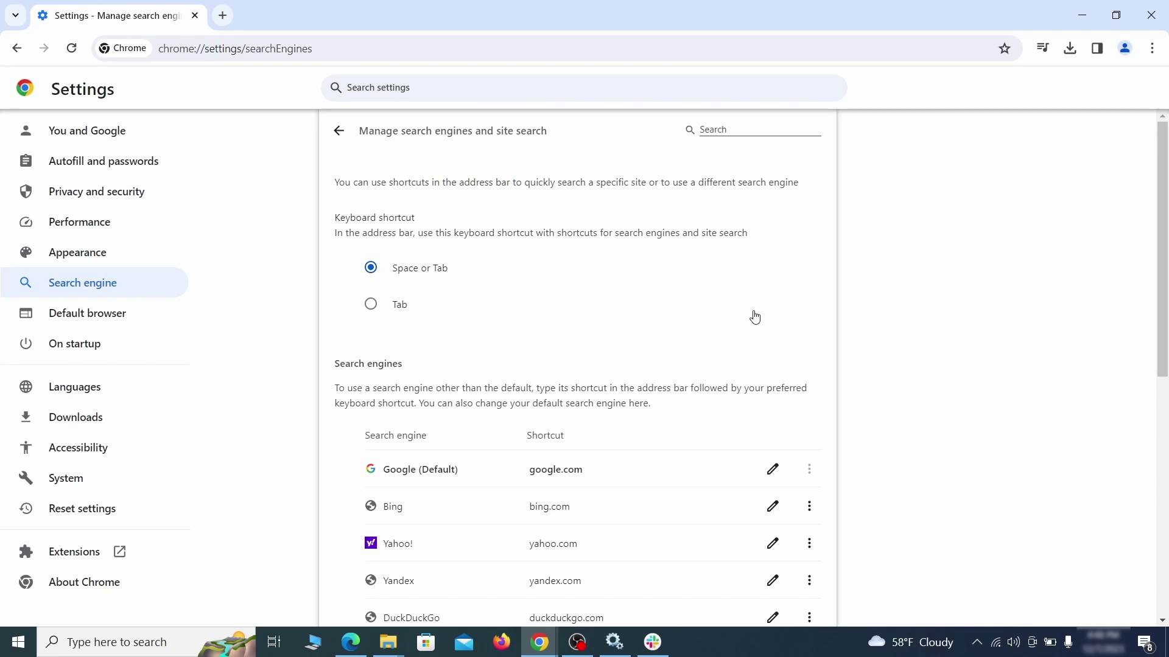
scroll(755, 317, down, 8)
click(809, 374)
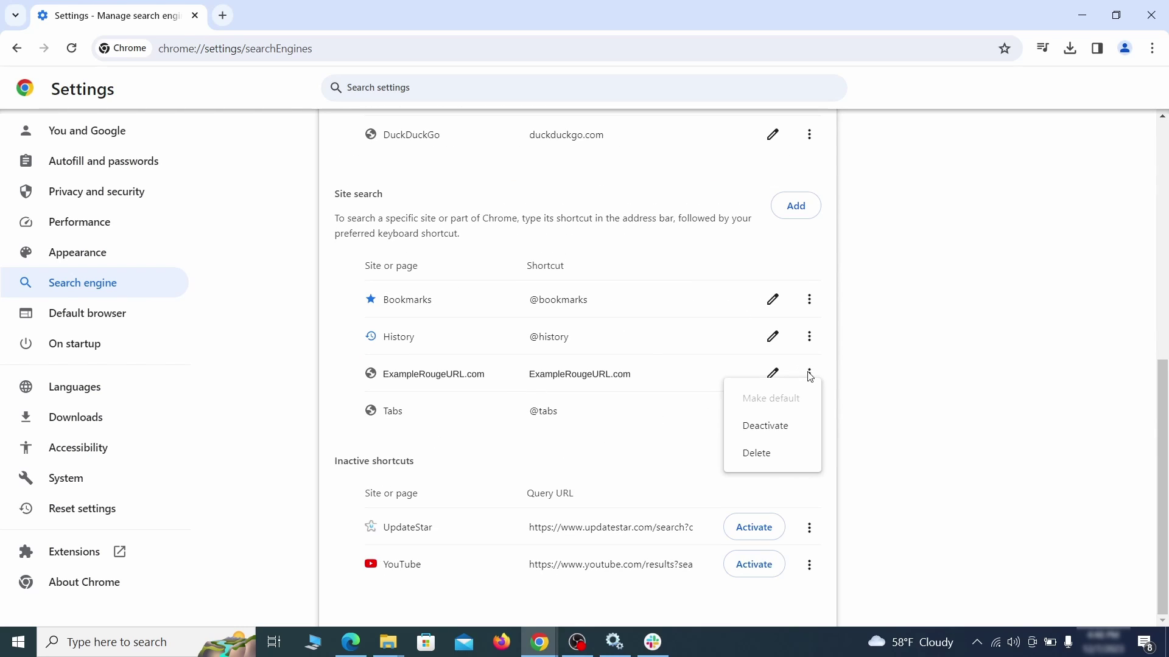
click(757, 456)
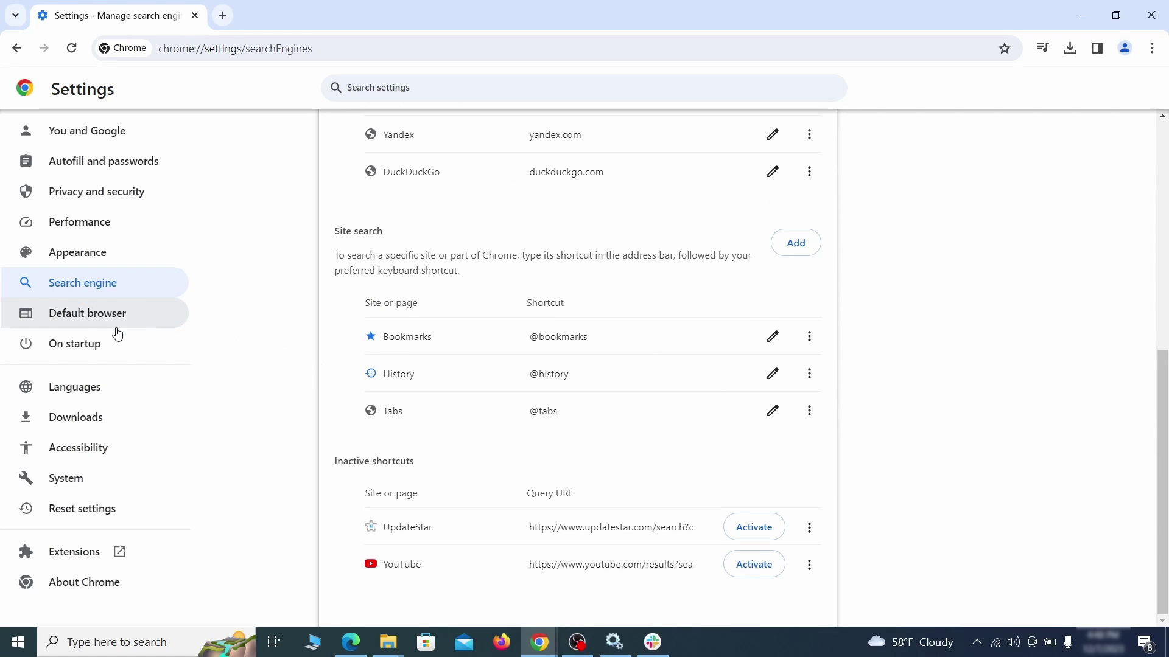
Remove ExampleRougeURL.com from the On startup pages
click(89, 344)
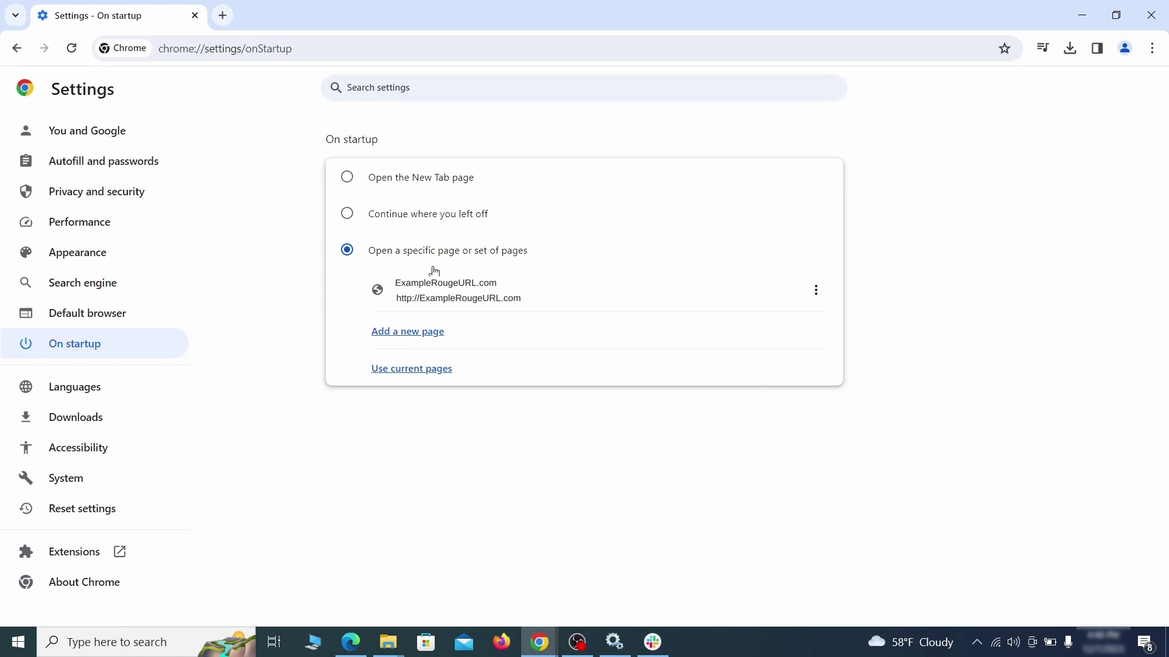
click(816, 291)
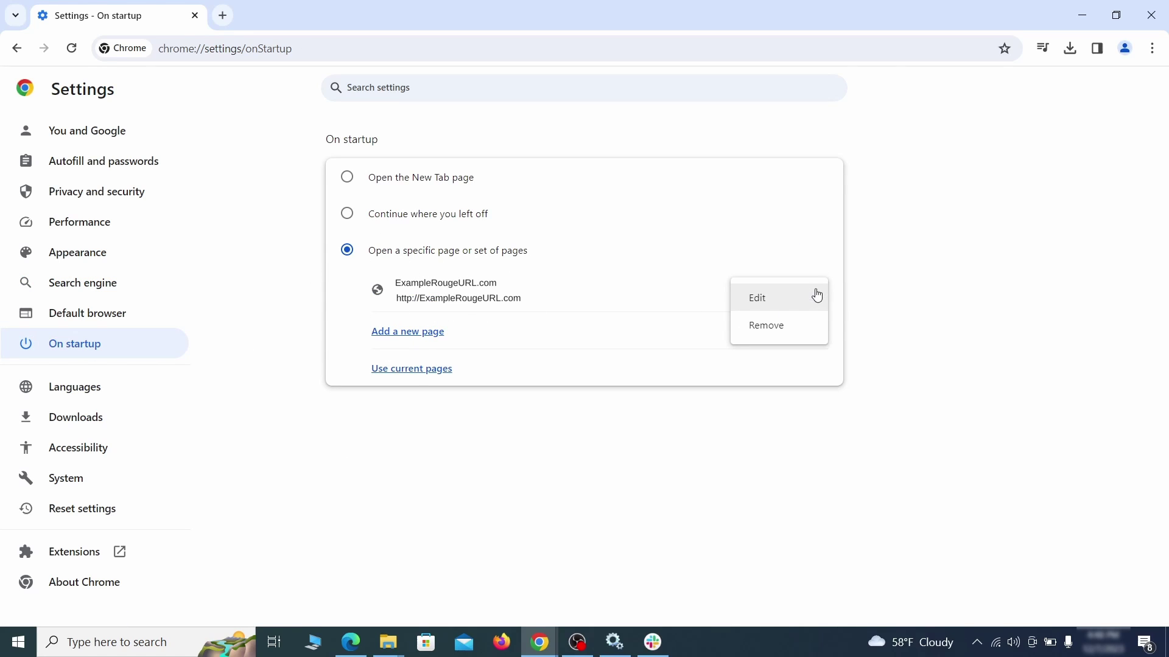
click(781, 327)
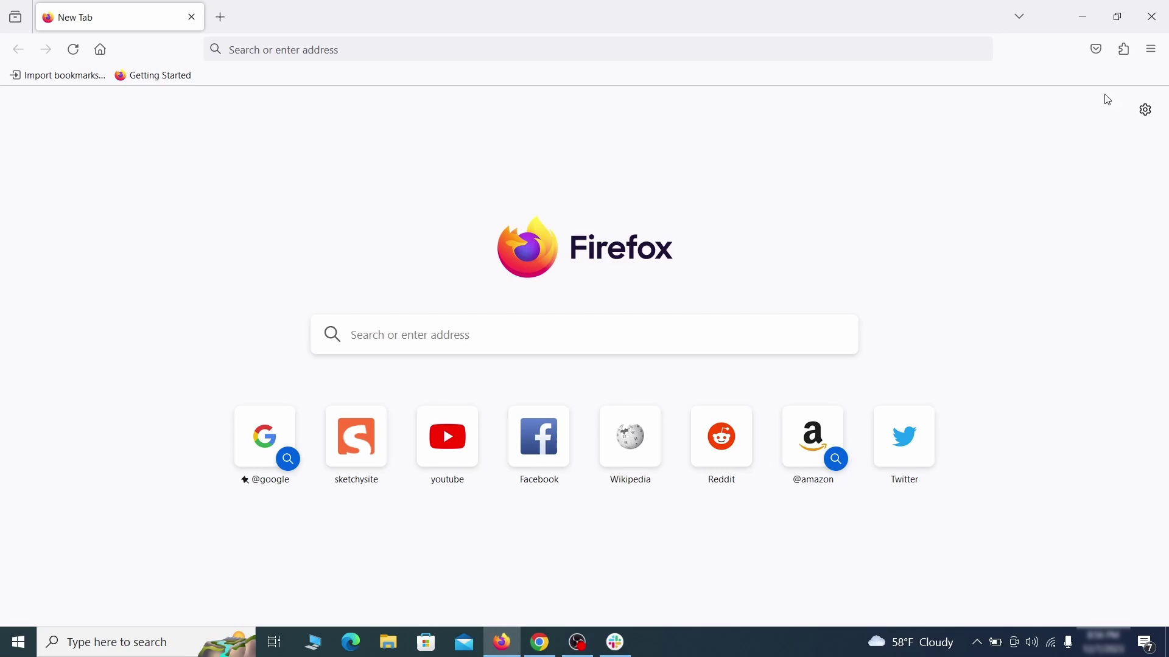
Switch off the Contenu+ extension in Firefox's add-on manager and confirm its removal
click(1124, 48)
click(983, 199)
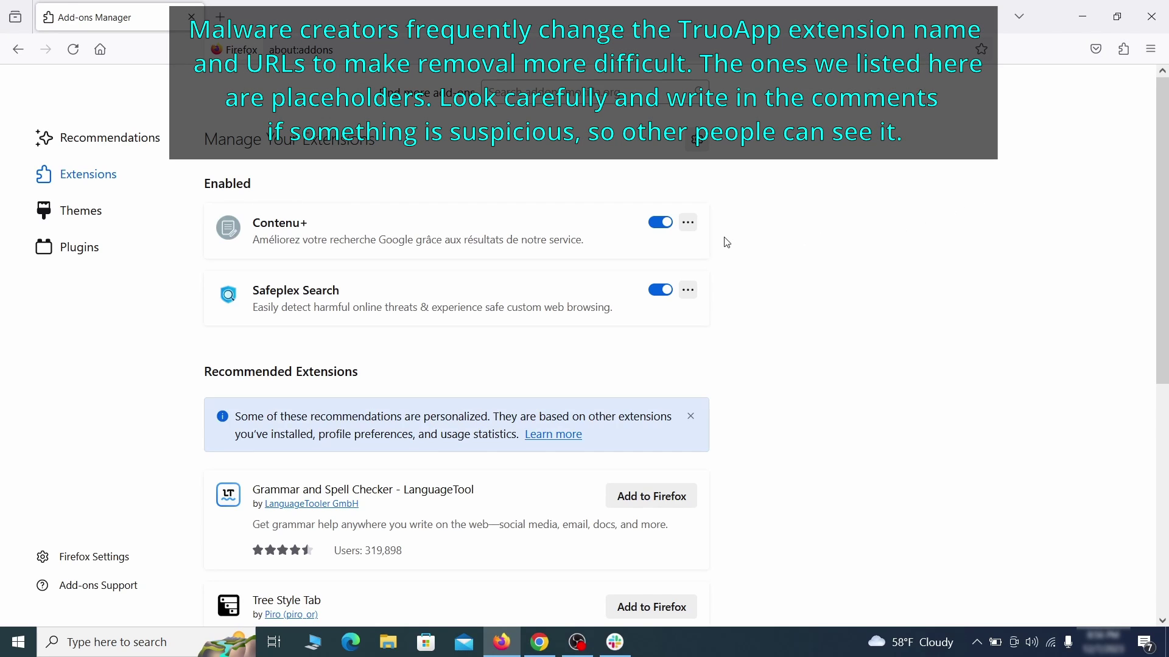
click(661, 222)
click(689, 222)
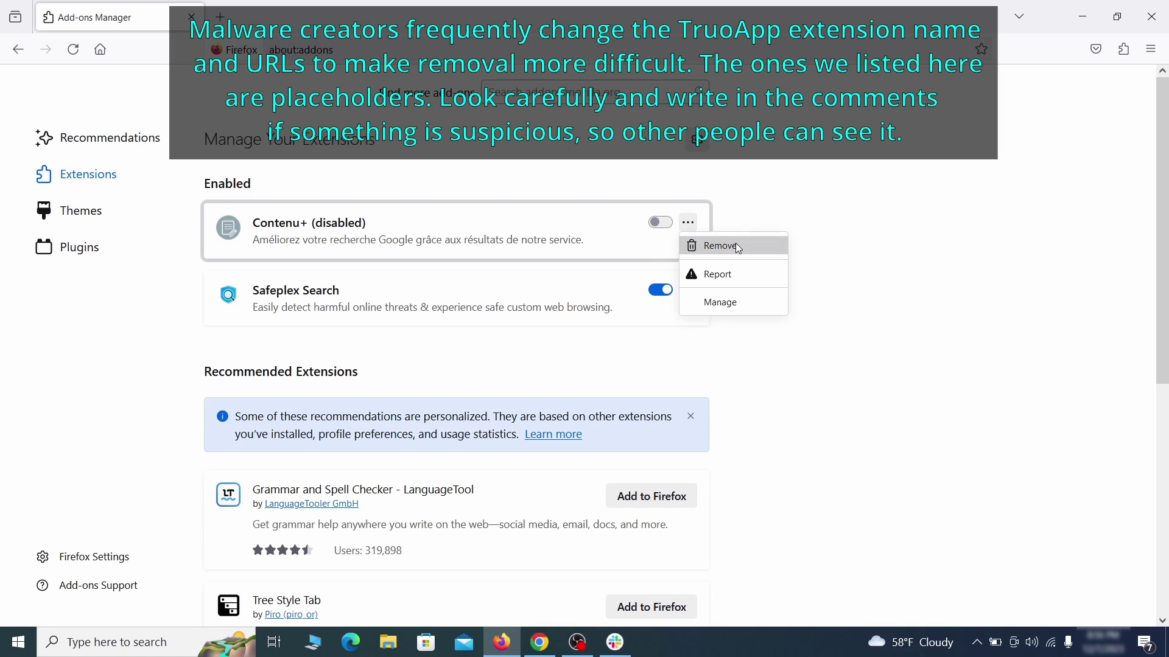
click(735, 245)
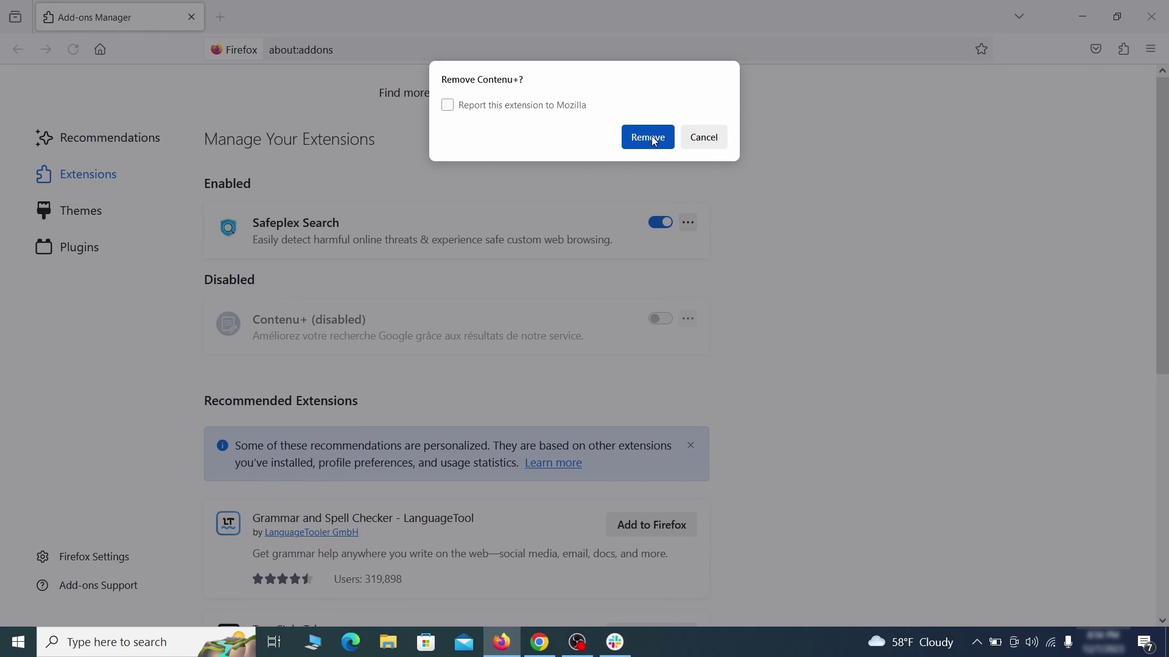
click(648, 137)
key(ctrl+t)
click(1150, 49)
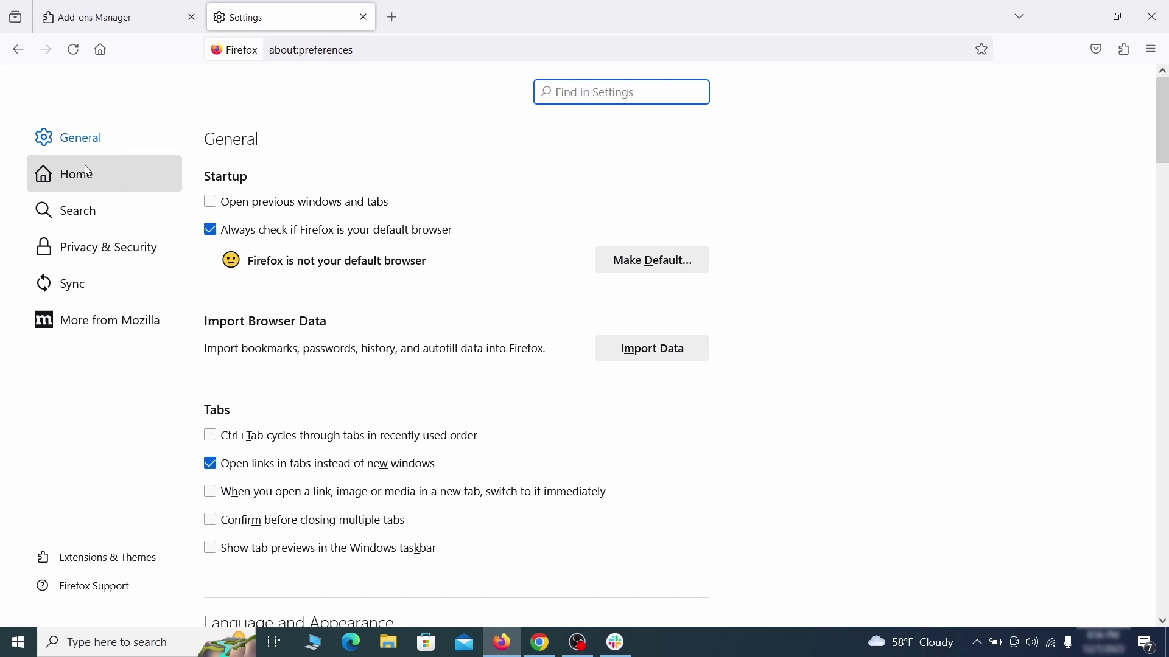
Erase ExampleRougeURL.com from the custom homepage field in Firefox's Home settings
click(88, 176)
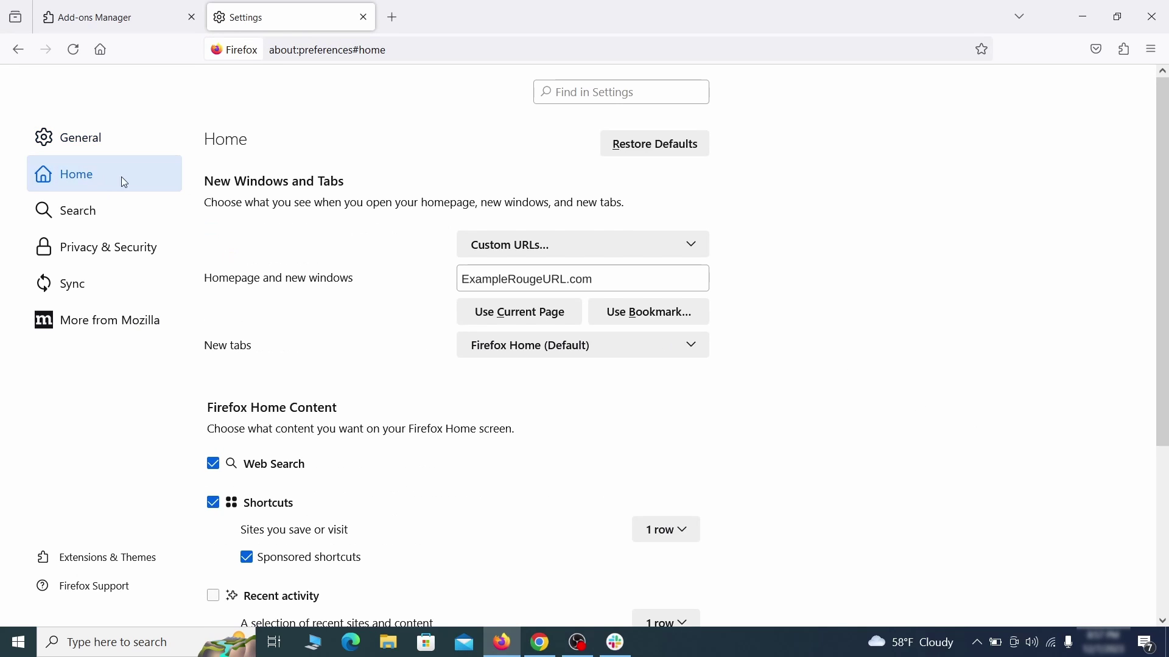
triple_click(591, 280)
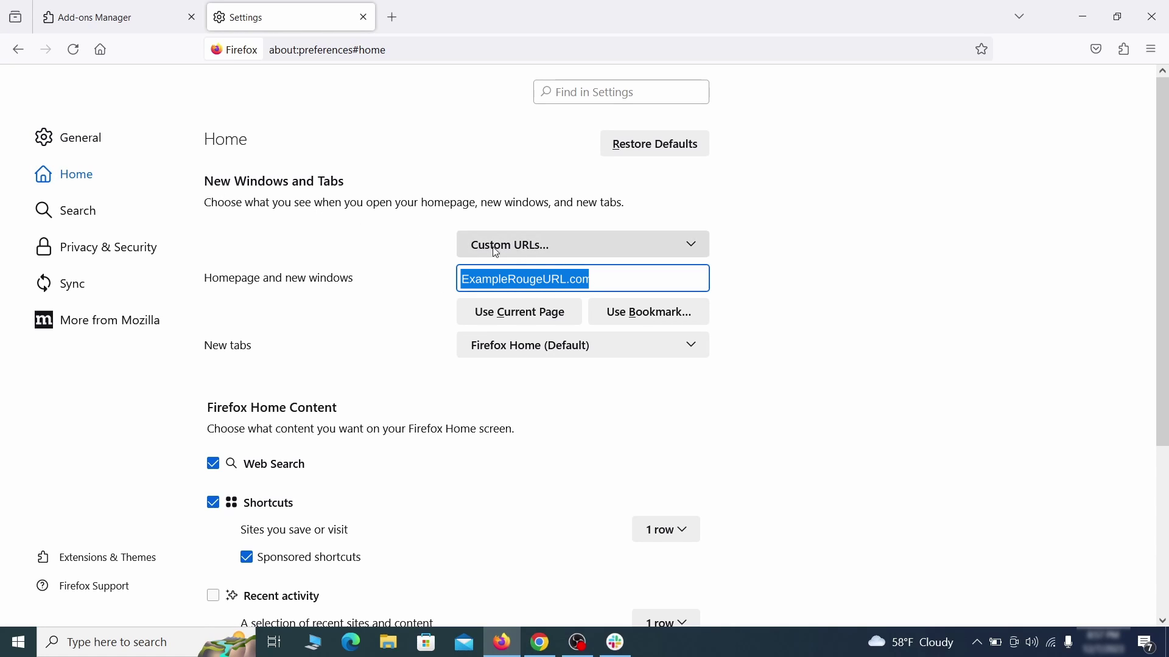
key(BackSpace)
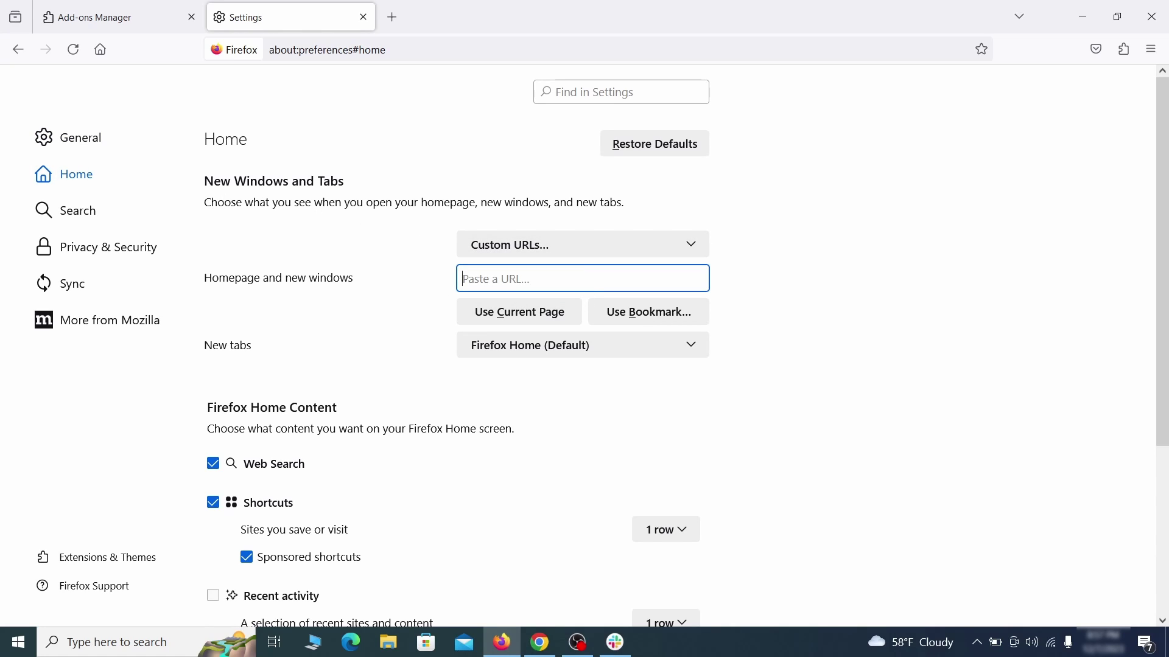
Set Google as Firefox's default search engine
click(83, 212)
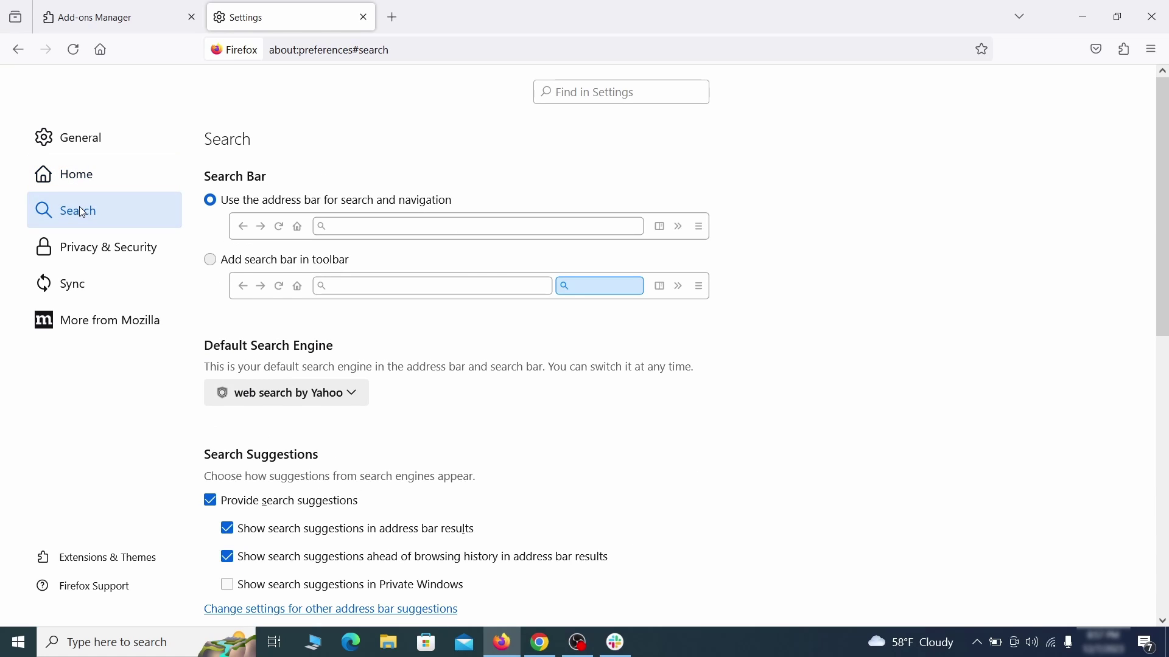
scroll(600, 358, down, 3)
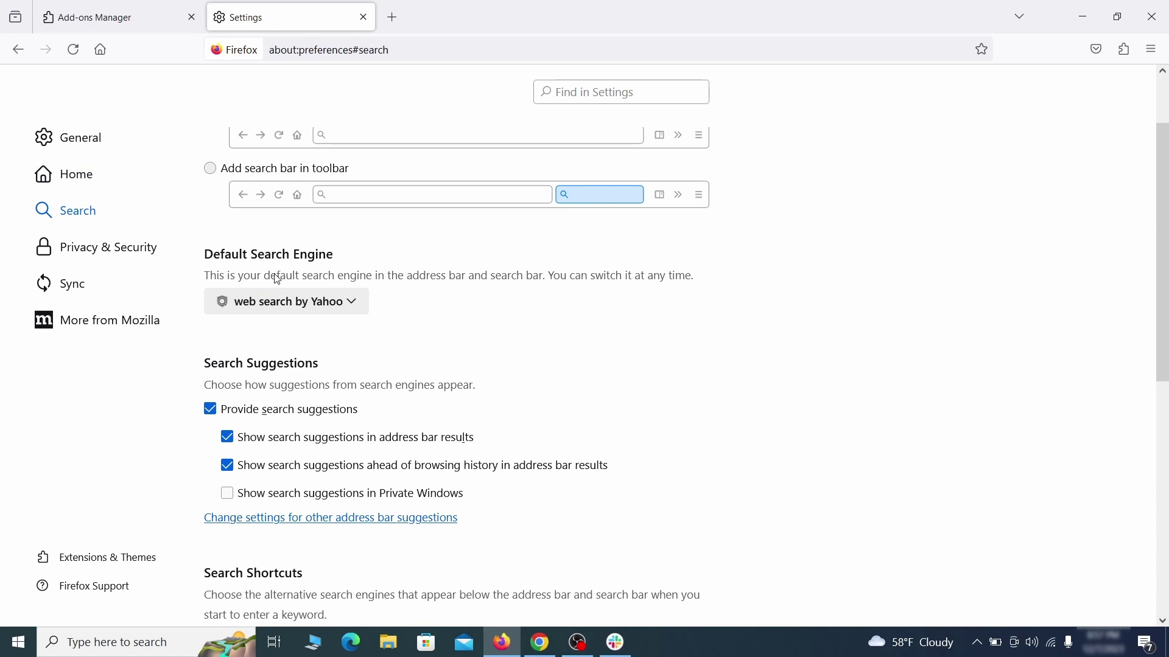
click(347, 308)
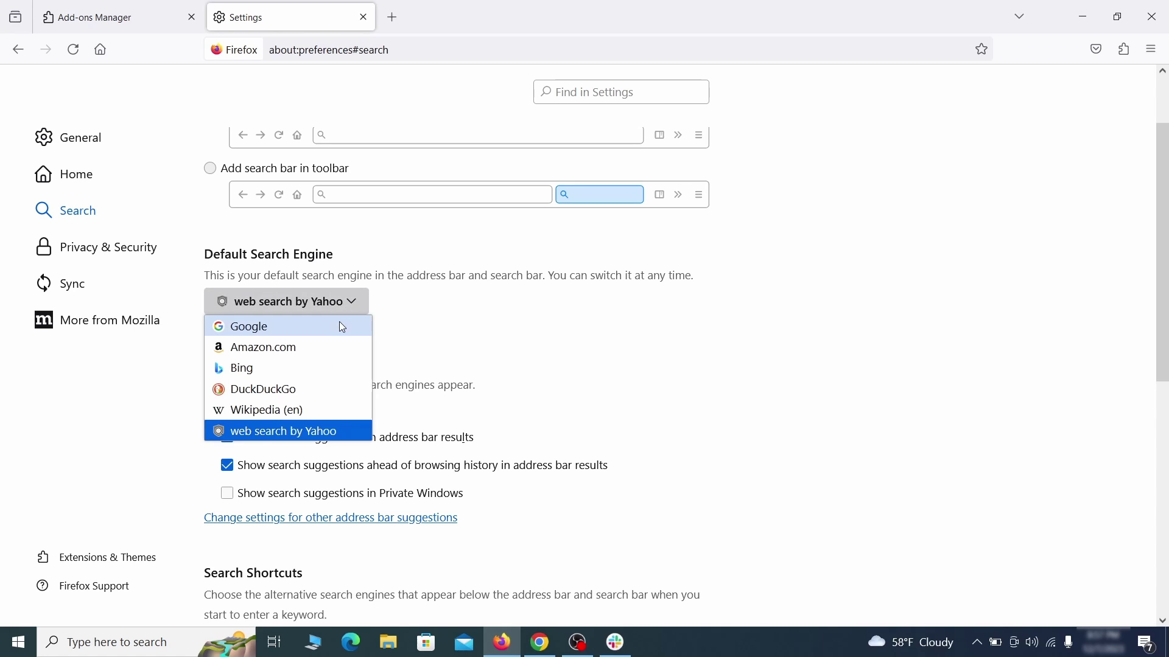
click(339, 327)
Remove the 'web search by Yahoo' entry from Firefox's Search Shortcuts
scroll(557, 344, down, 5)
scroll(626, 315, down, 3)
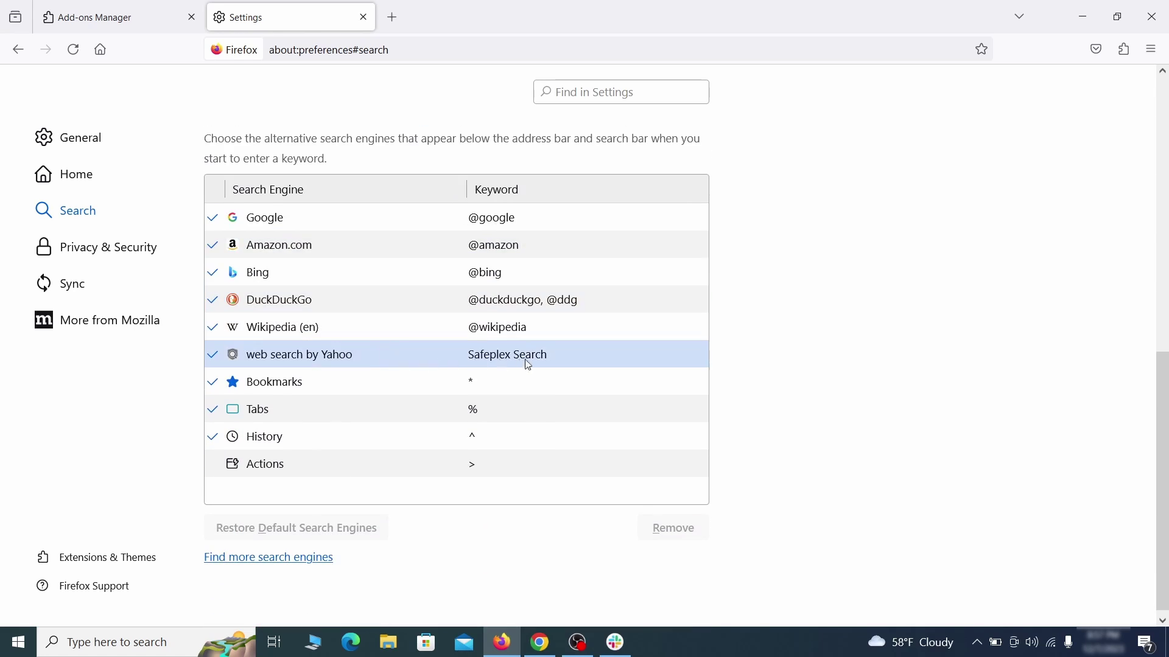
click(577, 358)
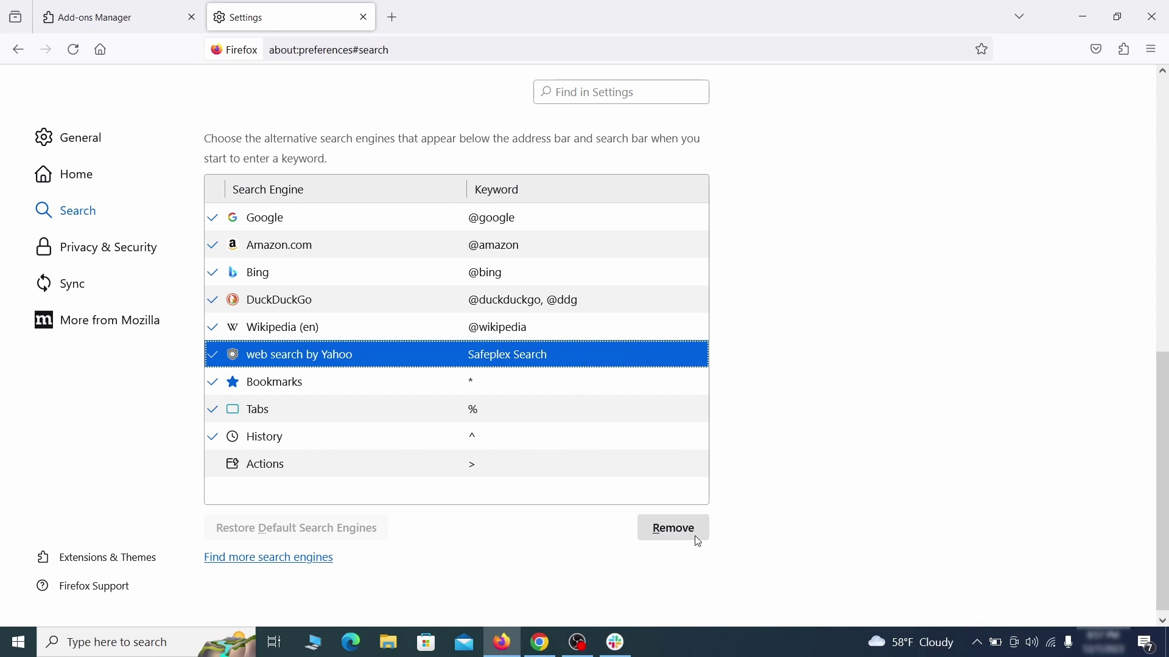
click(700, 543)
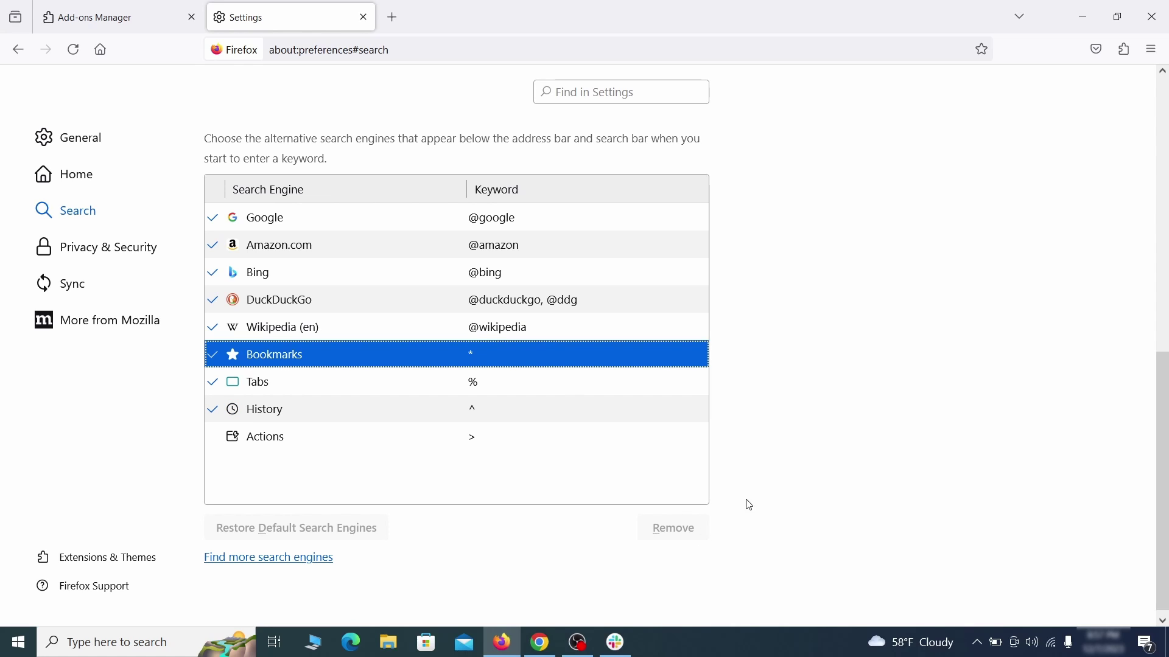
scroll(554, 381, up, 3)
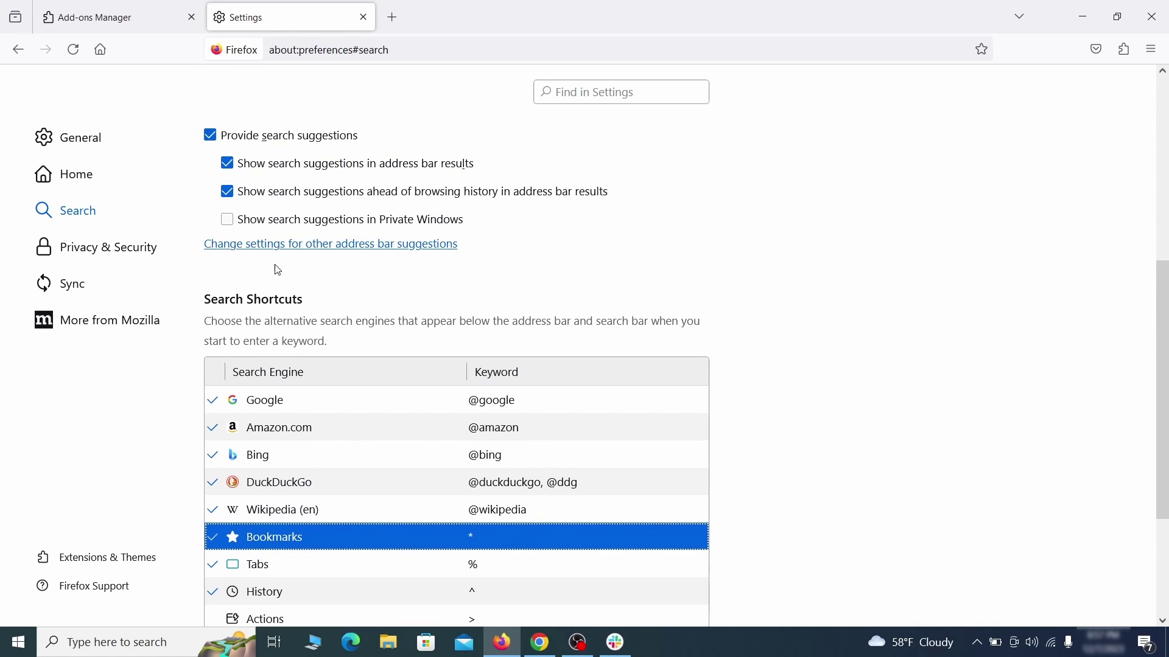
Clear Firefox's cookies, site data and cached web content down to 0 bytes
click(113, 244)
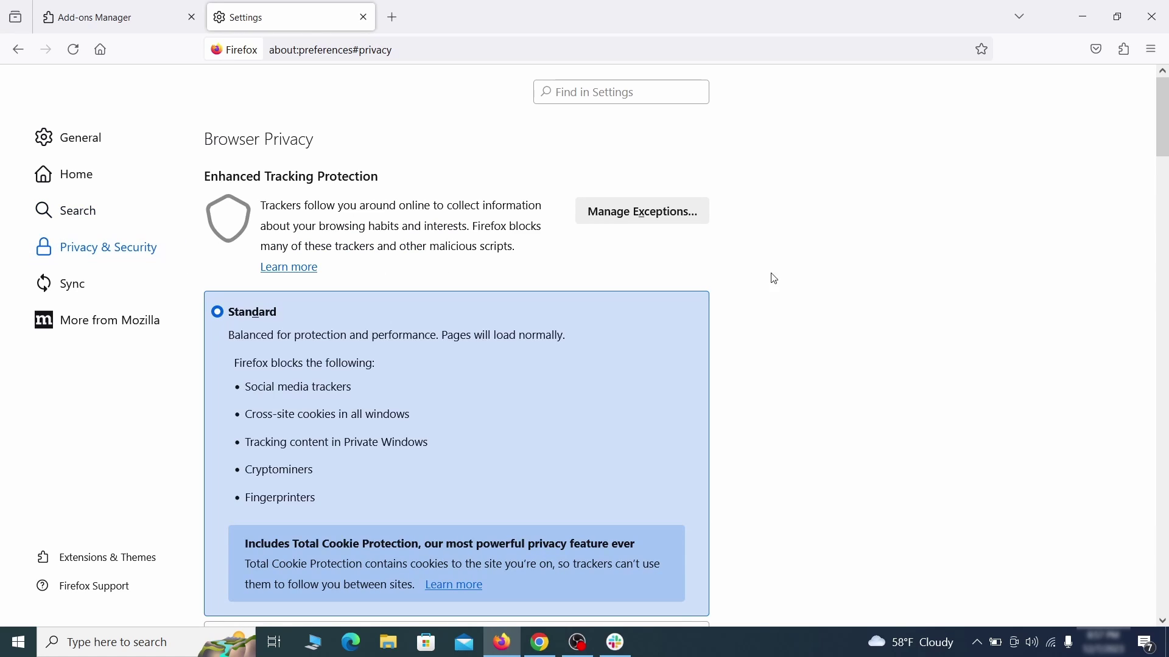
scroll(777, 280, down, 10)
click(668, 390)
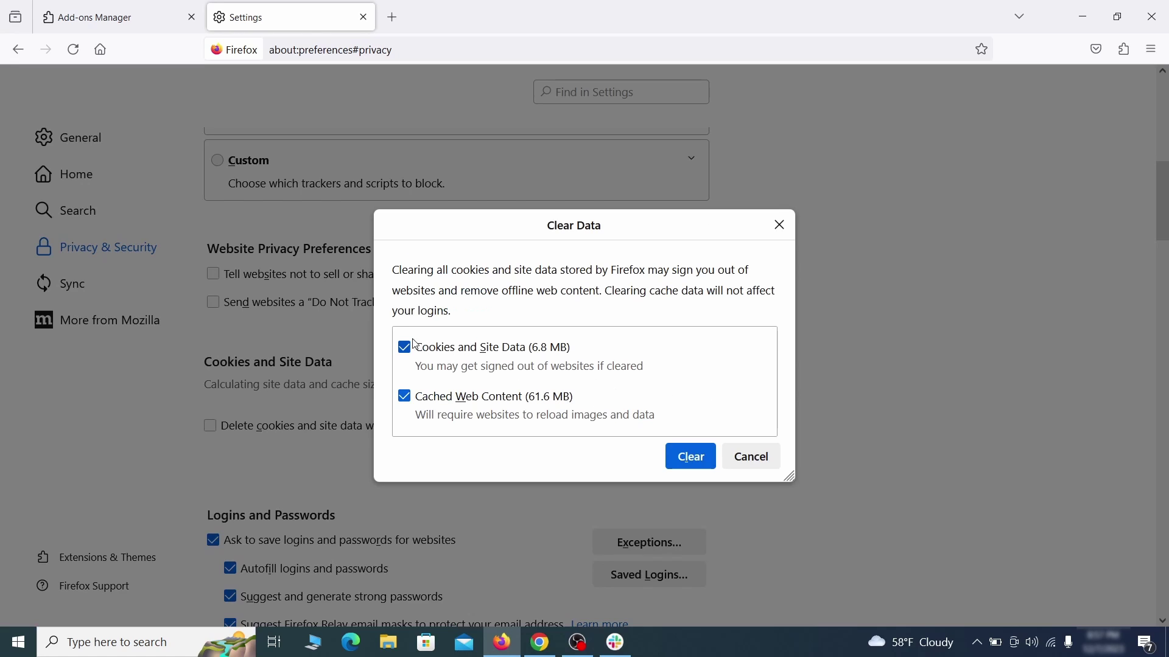
click(711, 460)
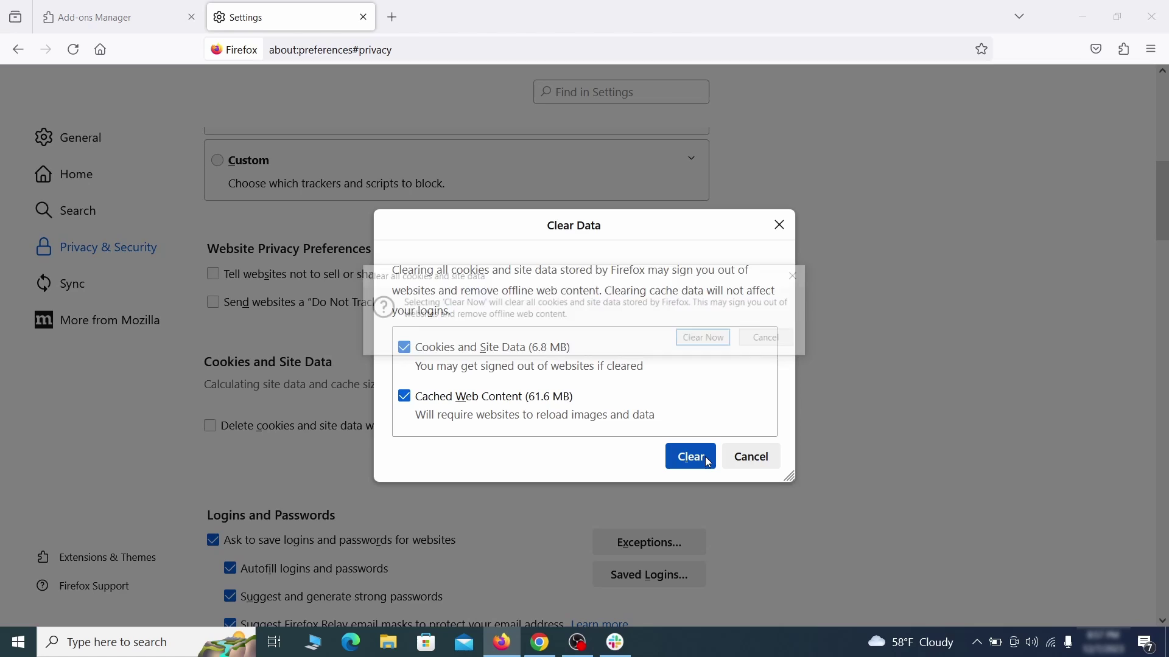
click(708, 339)
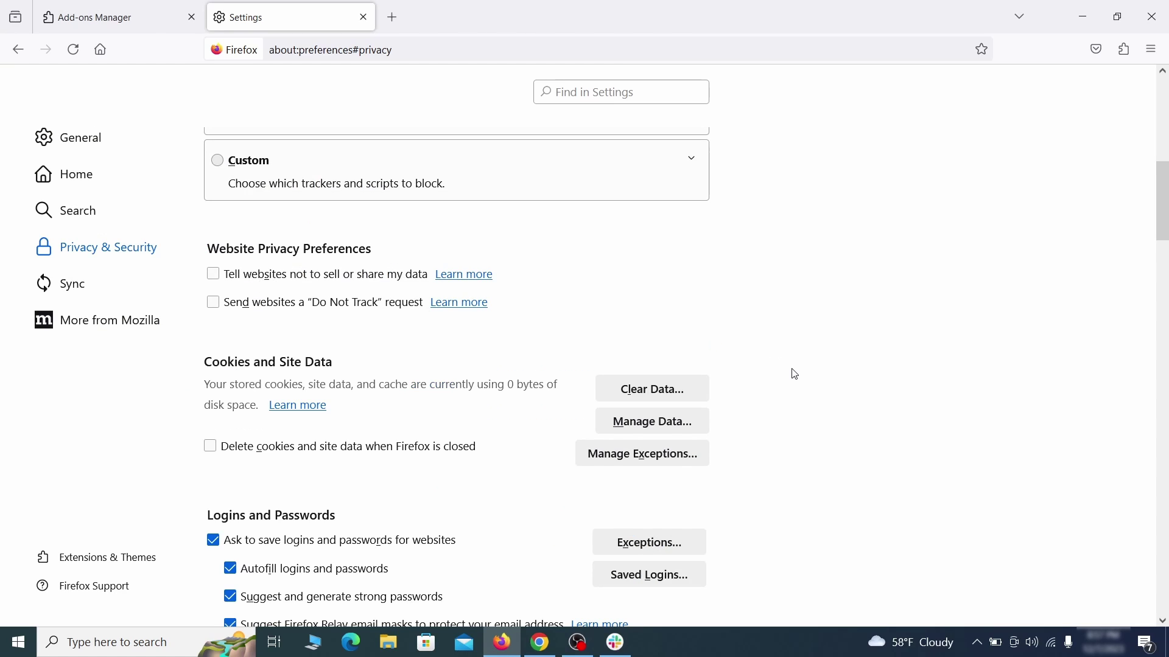
Review which websites are allowed to send notifications in Firefox's permissions
scroll(795, 375, down, 12)
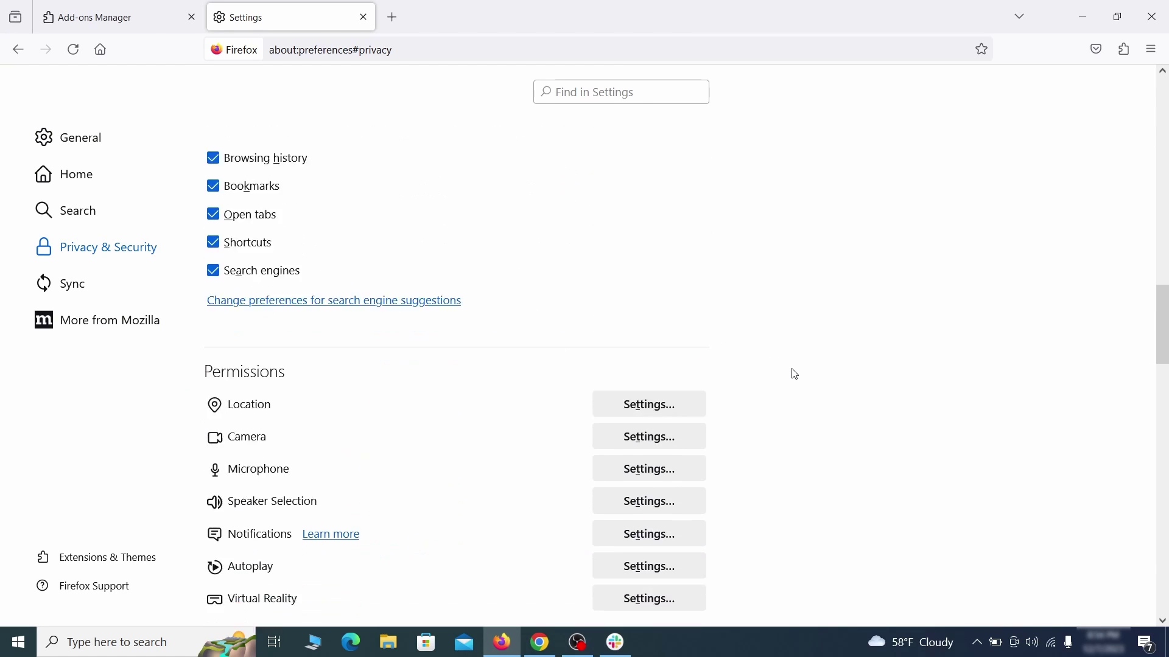
scroll(796, 375, down, 3)
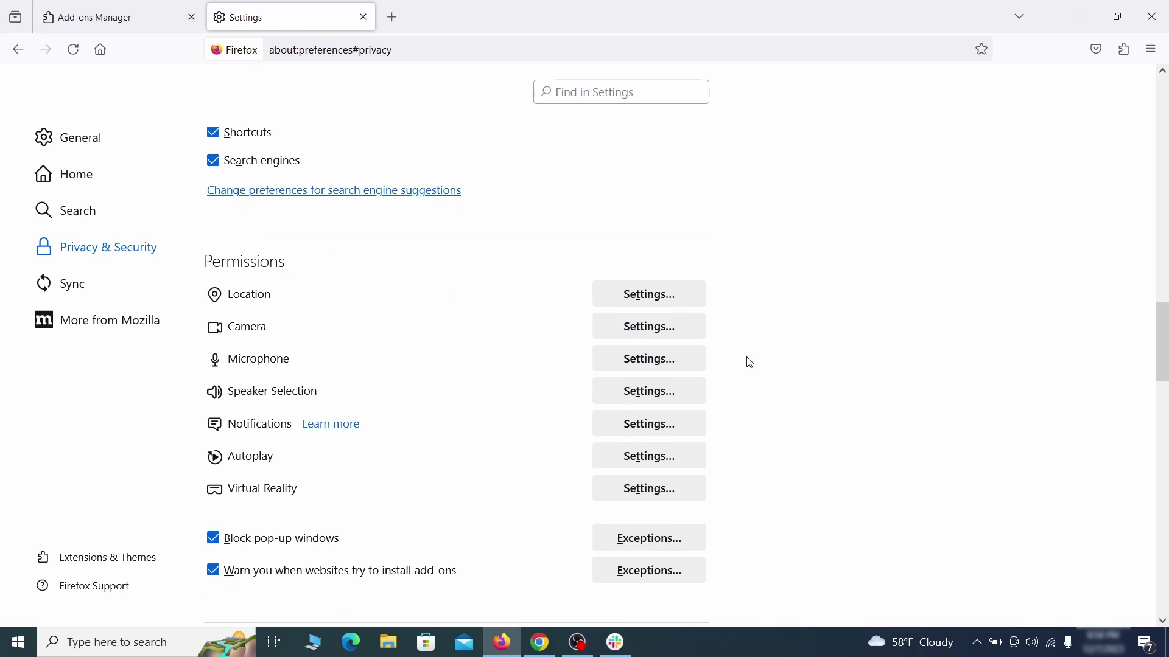
click(674, 427)
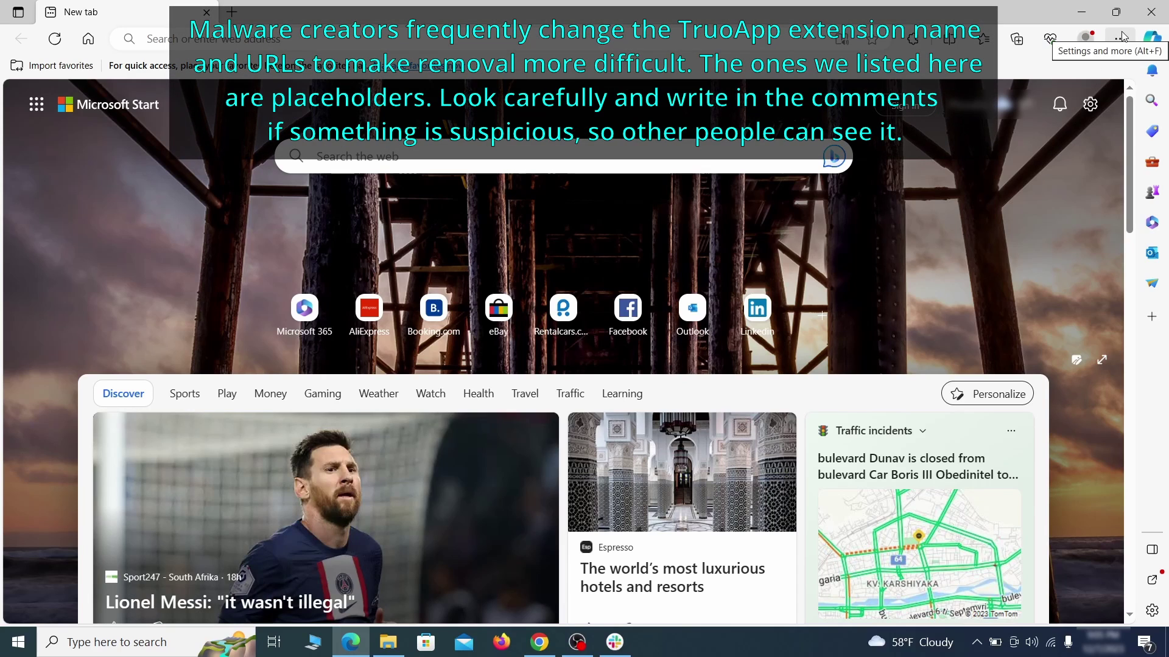
Switch off the Quidco Cashback Reminder extension in Edge and confirm its removal
click(1120, 40)
click(1005, 267)
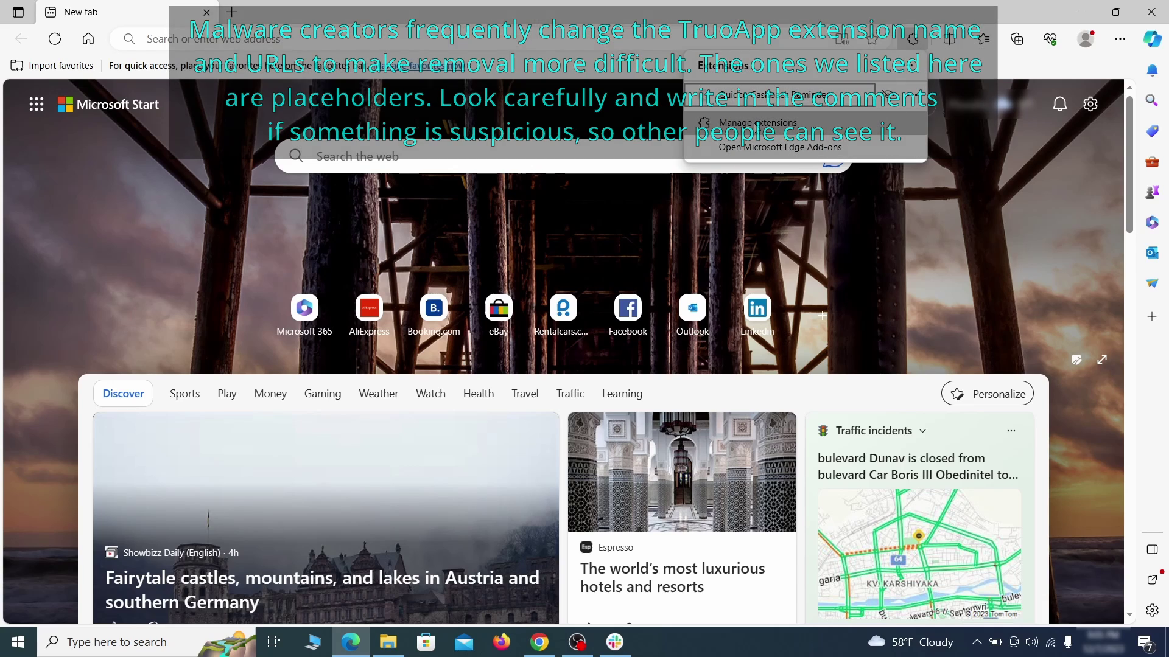
click(756, 124)
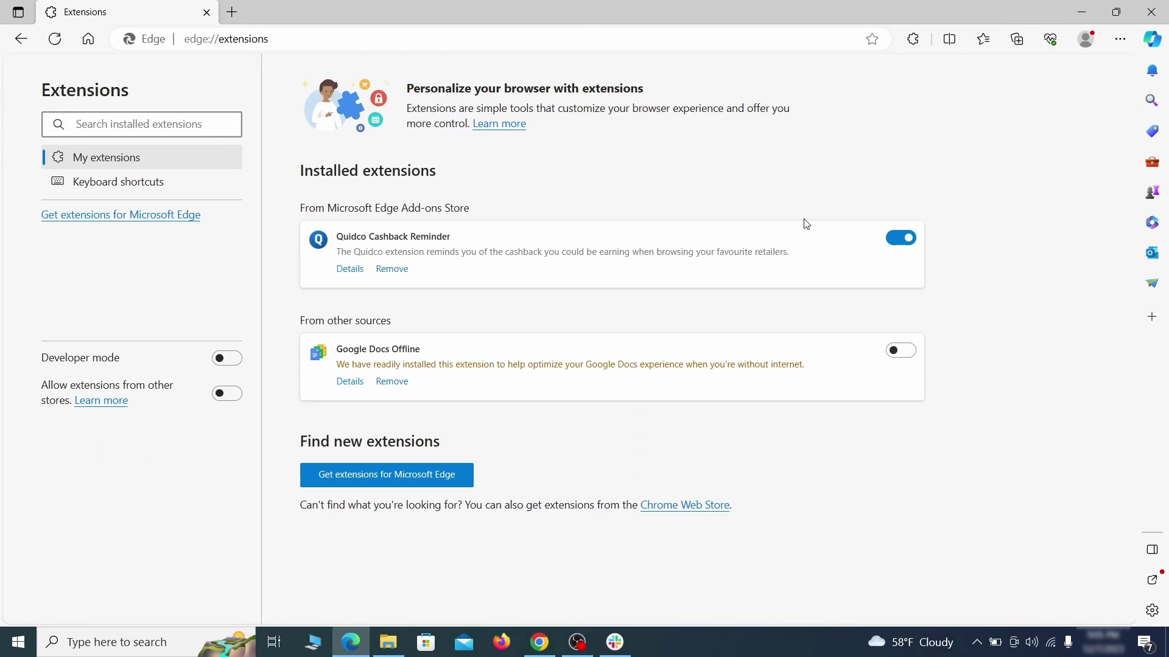
click(901, 239)
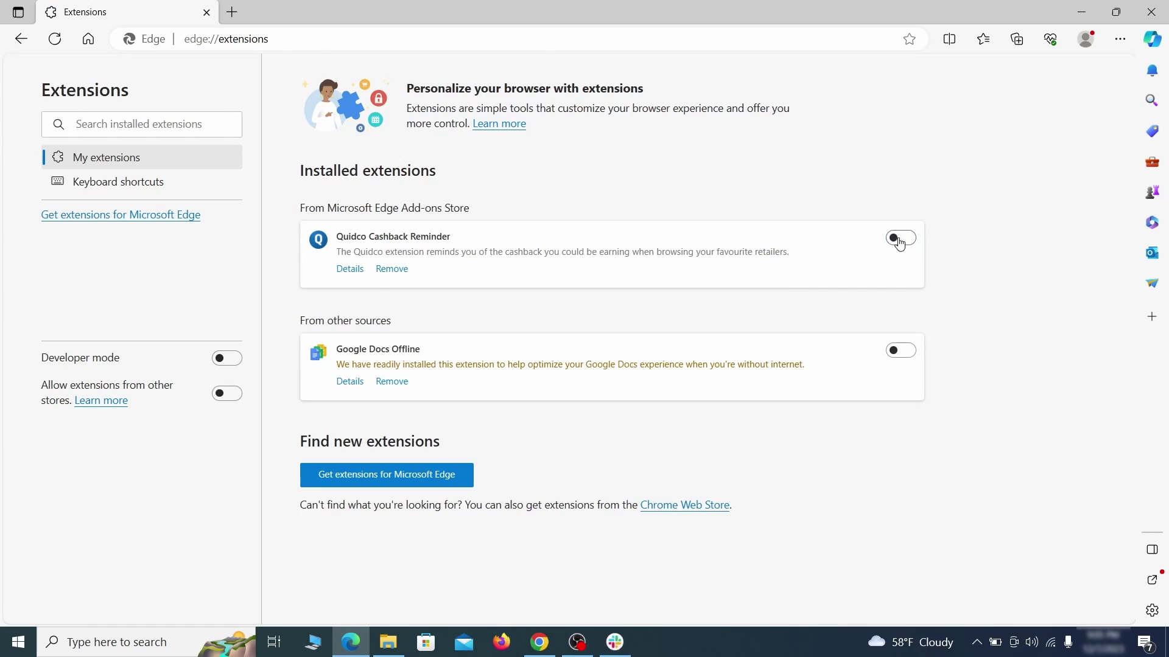
click(390, 270)
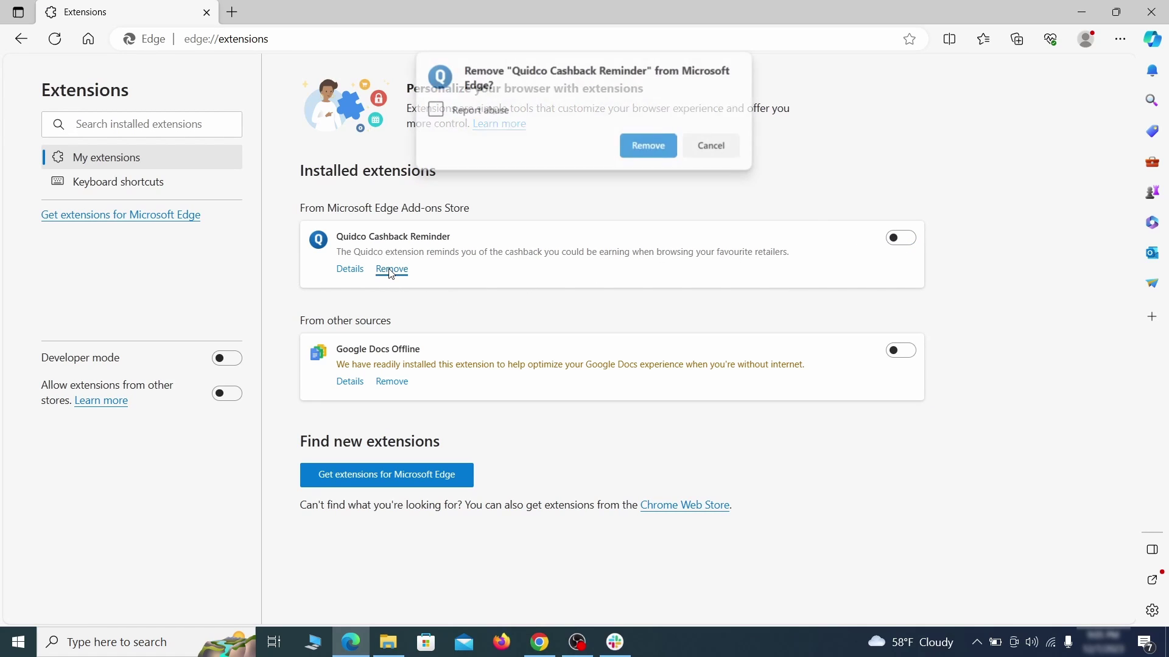
click(649, 146)
Clear Edge's last-hour browsing data, including cookies, cached files and site permissions
click(1120, 40)
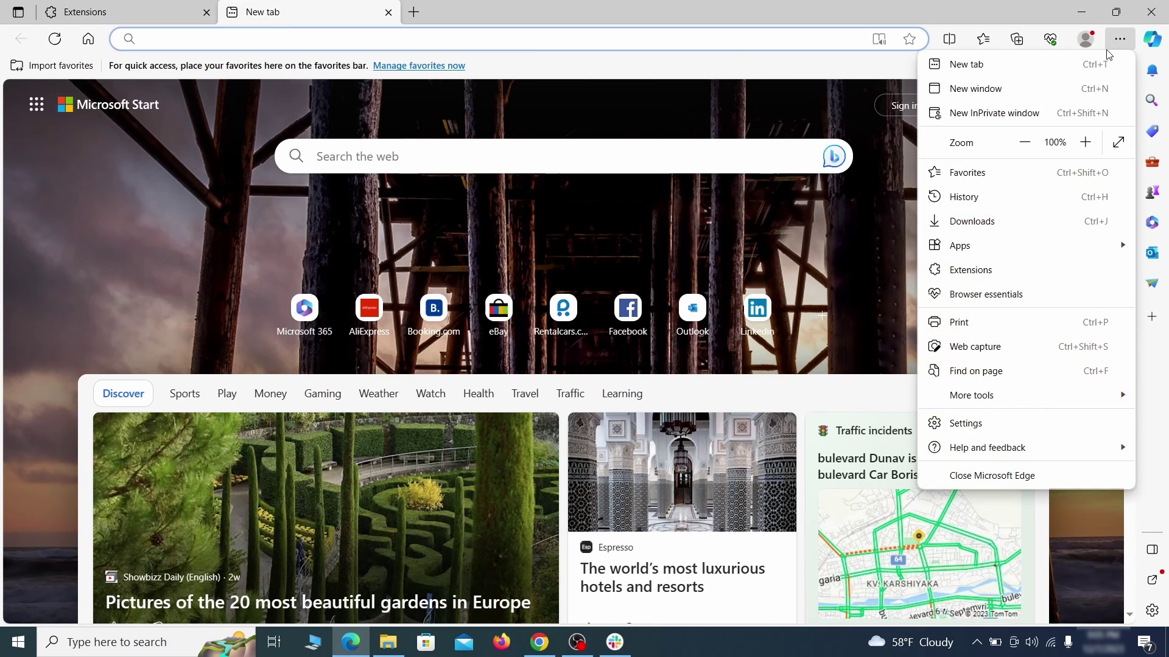
click(971, 423)
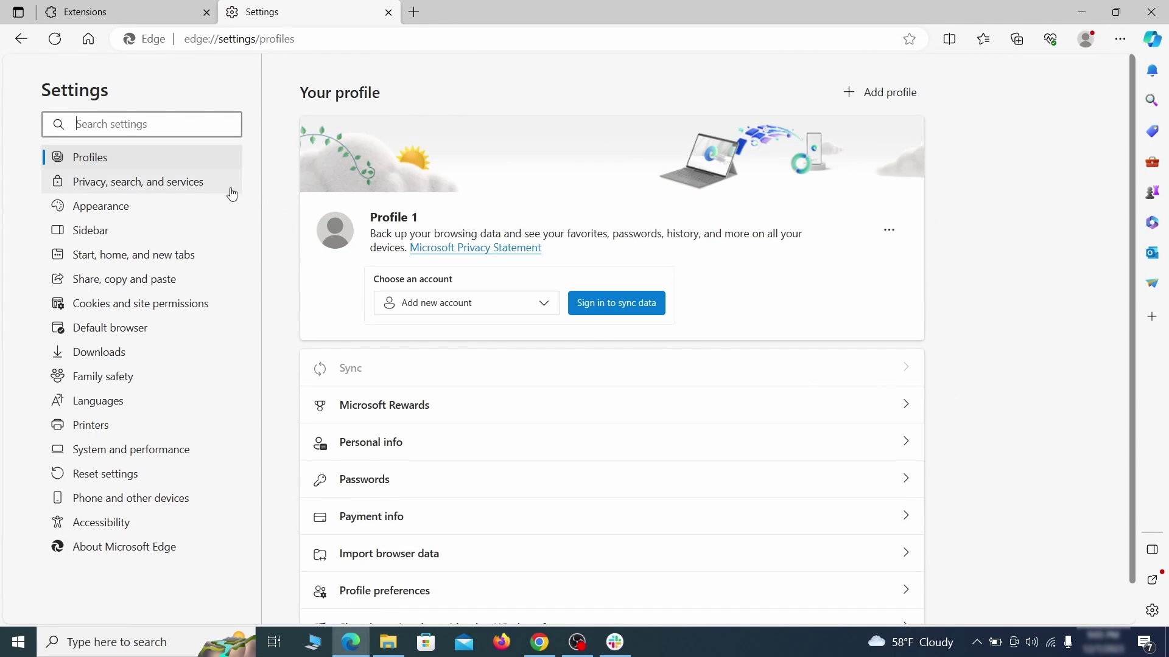
click(195, 184)
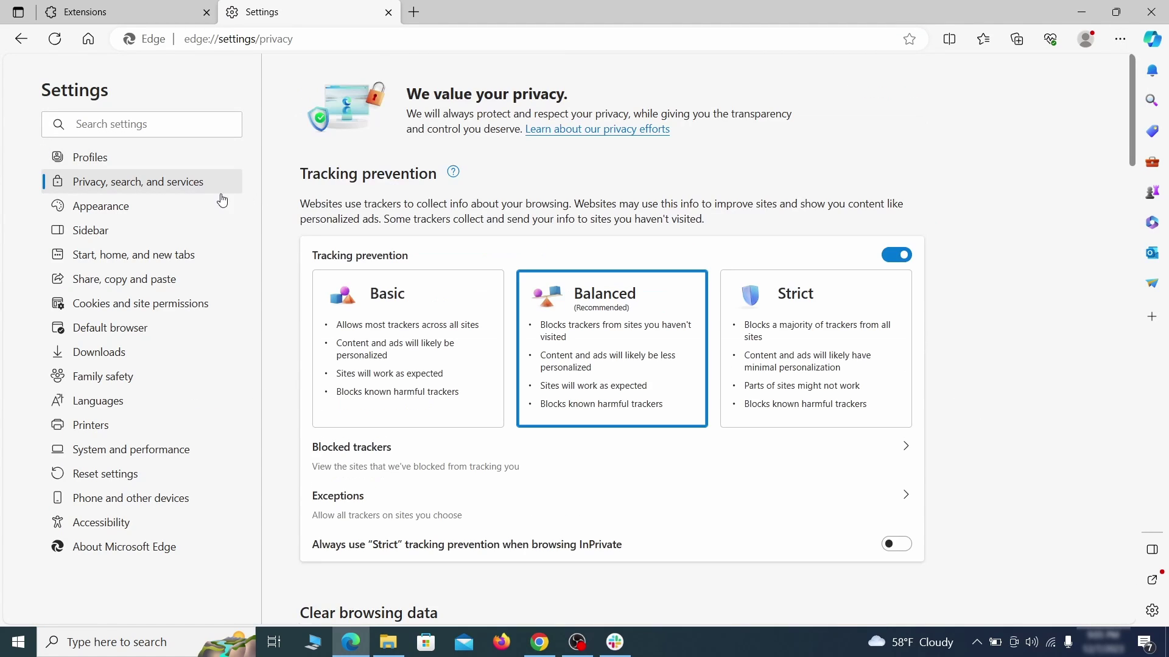
scroll(635, 374, down, 2)
scroll(636, 375, down, 3)
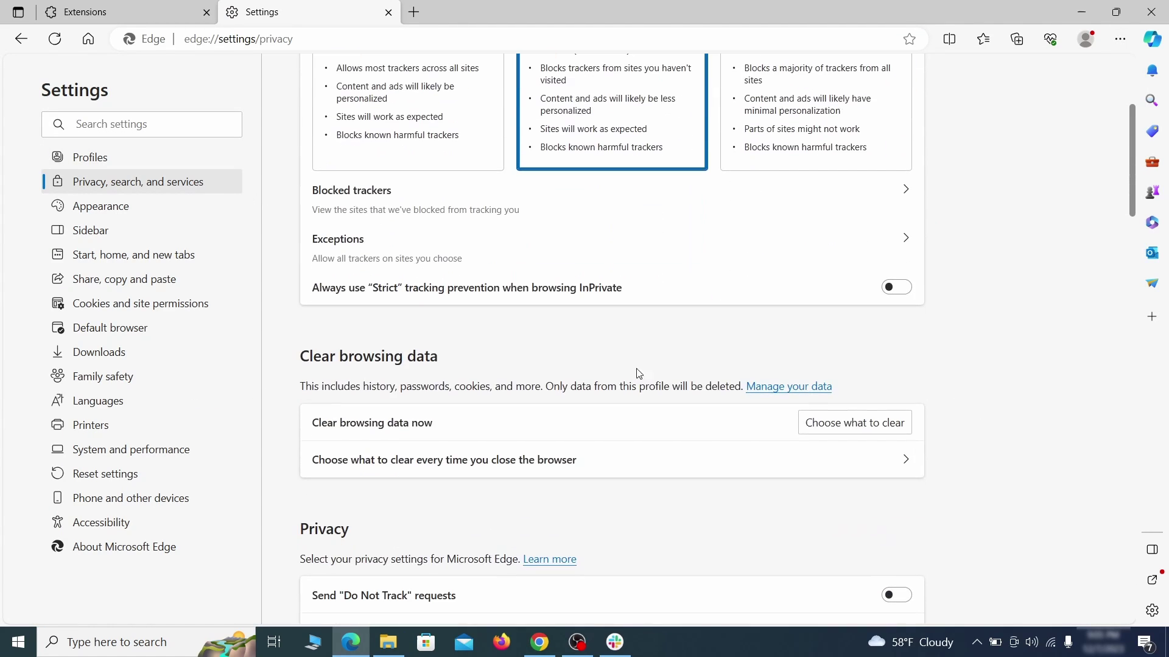
click(875, 424)
scroll(483, 348, down, 5)
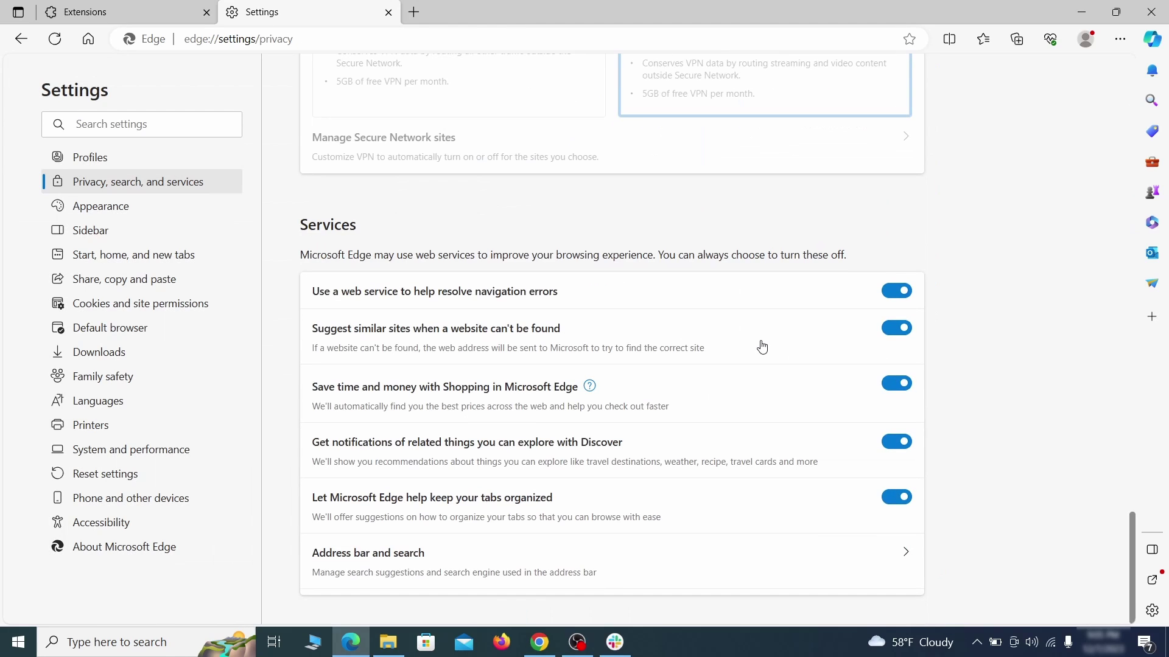
Make Google the search engine used in Edge's address bar
click(667, 577)
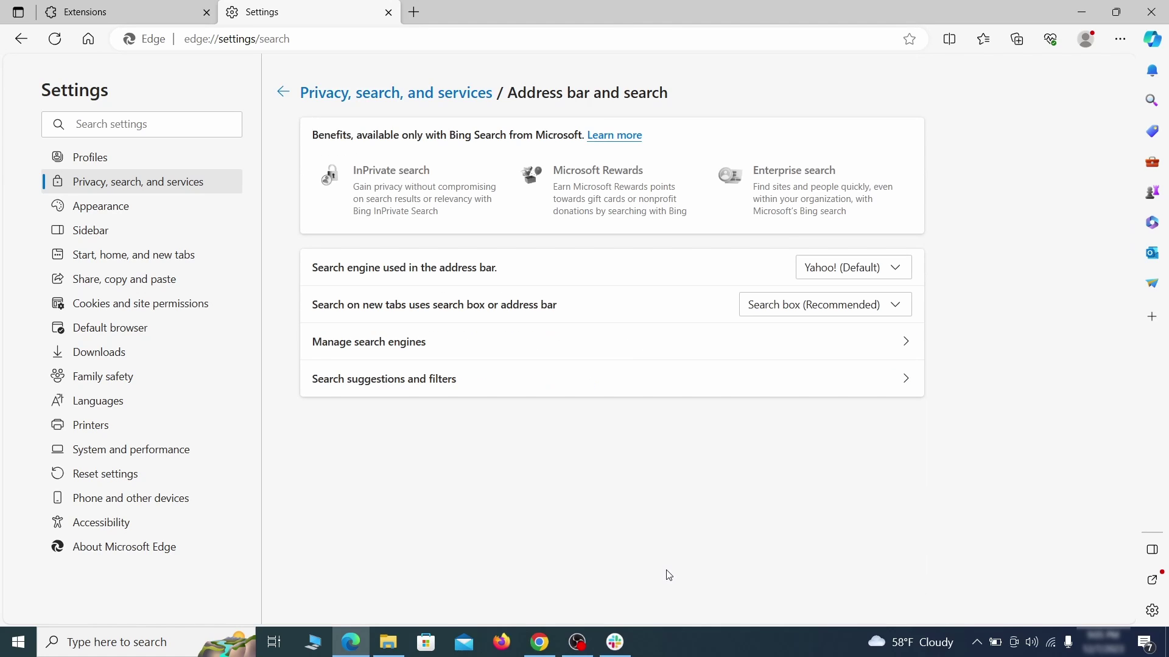
click(902, 271)
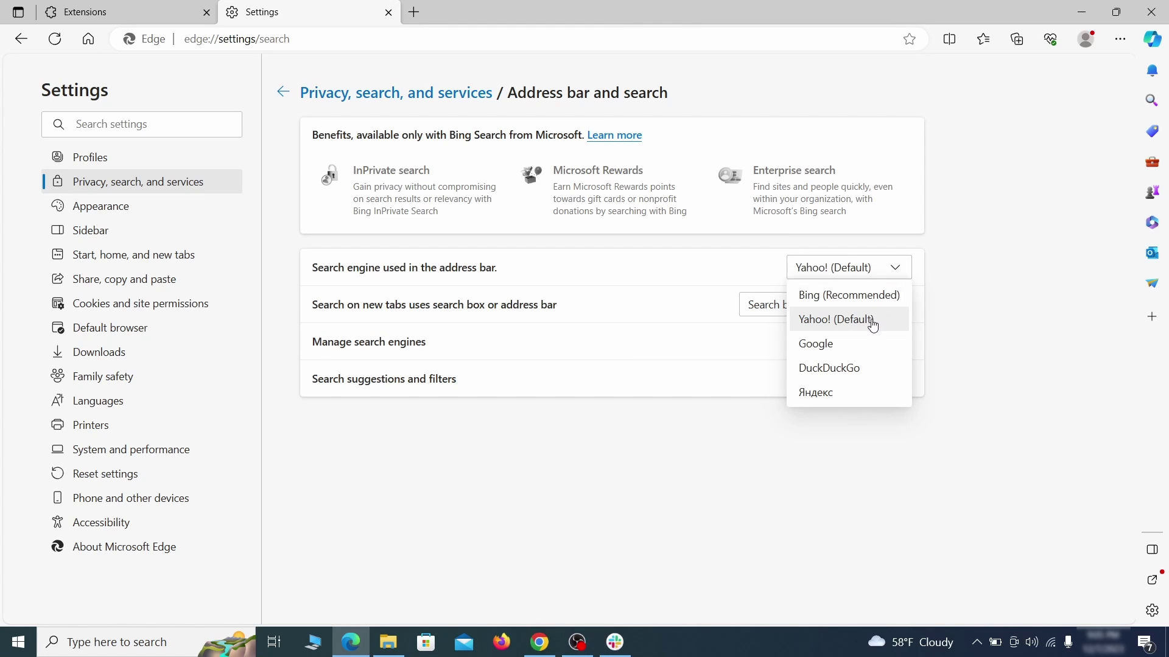
click(865, 341)
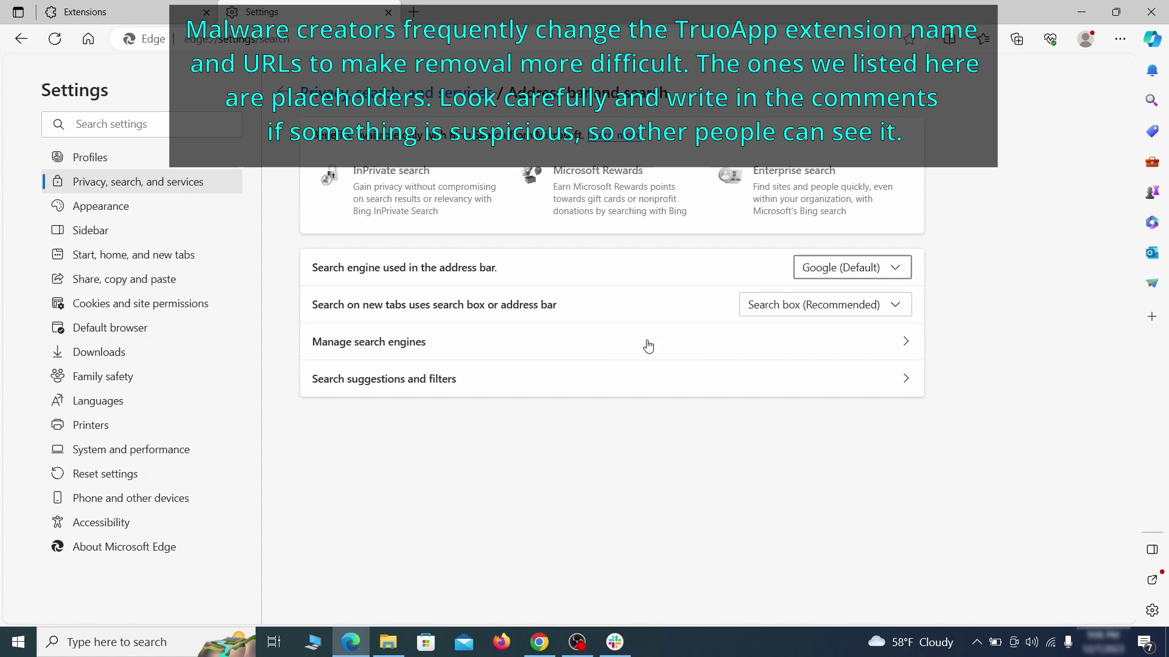
Remove ExampleRougeURL.com from Edge's managed search engines list
click(450, 349)
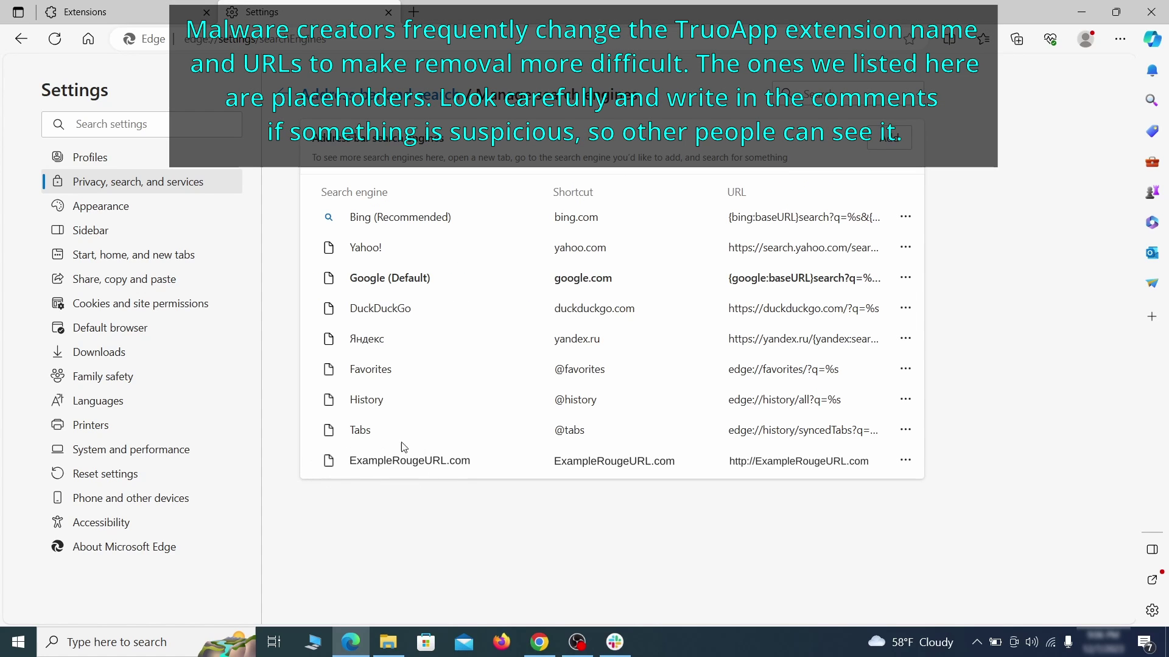
click(905, 462)
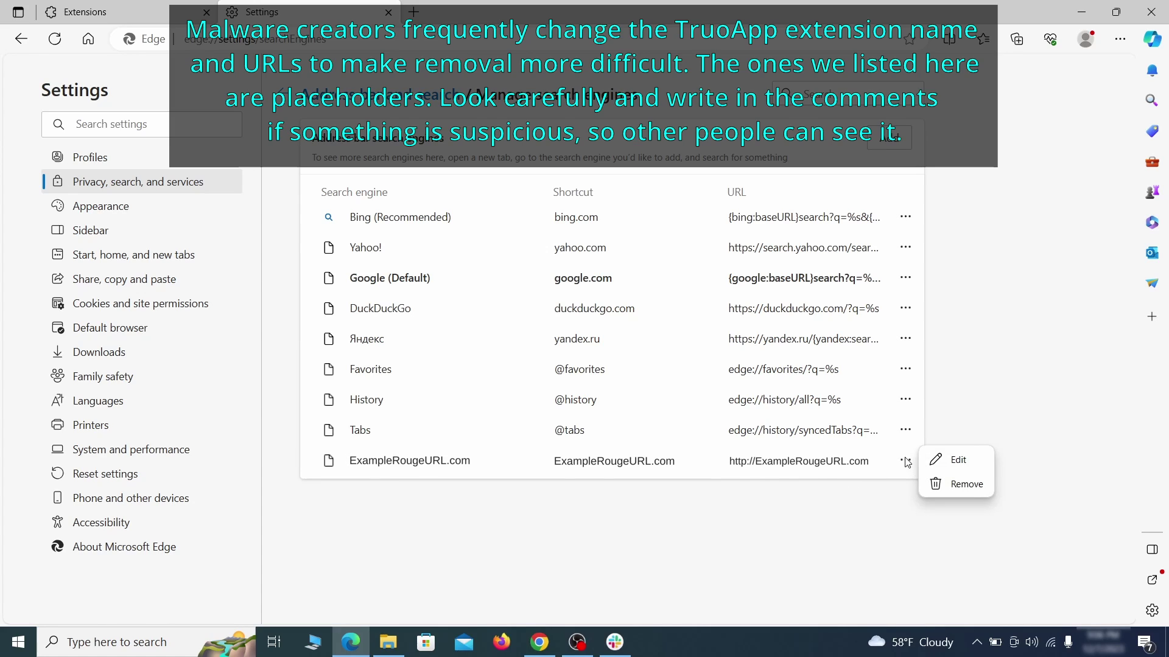
click(965, 485)
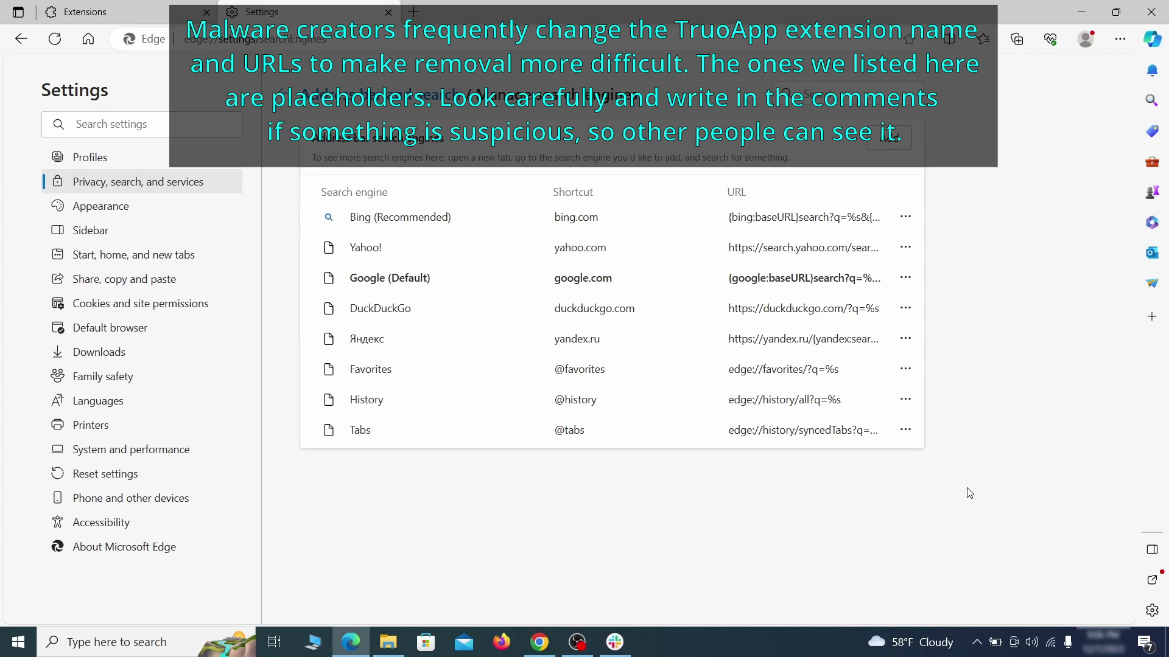
Delete ExampleRougeURL.com from Edge's startup pages
click(148, 255)
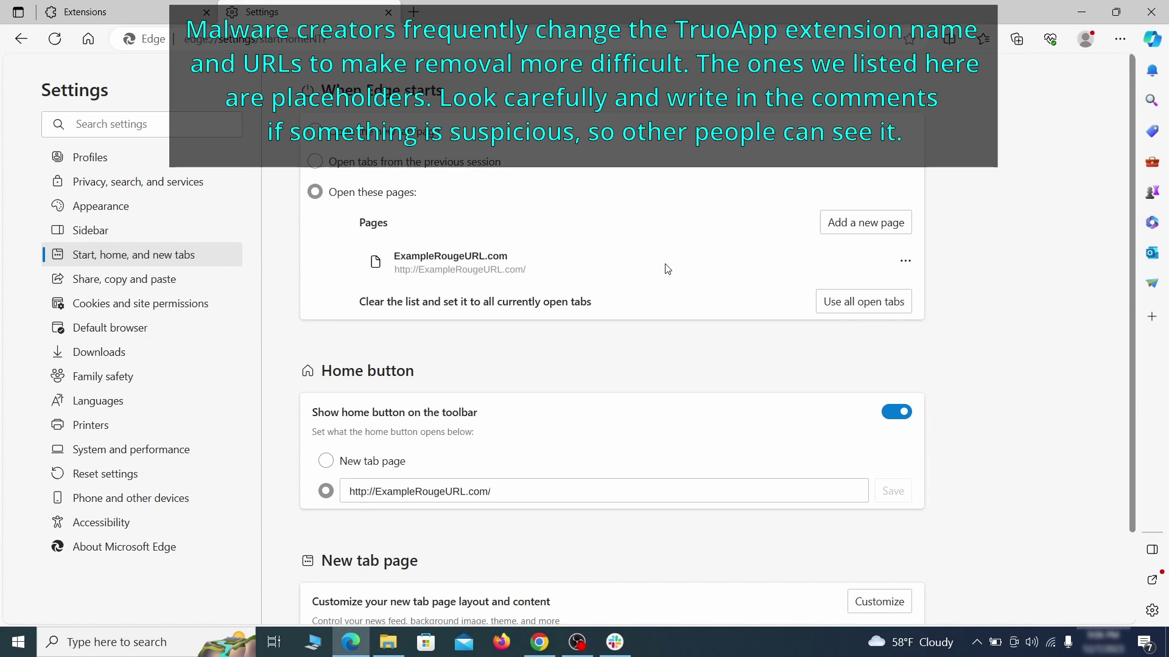
click(905, 263)
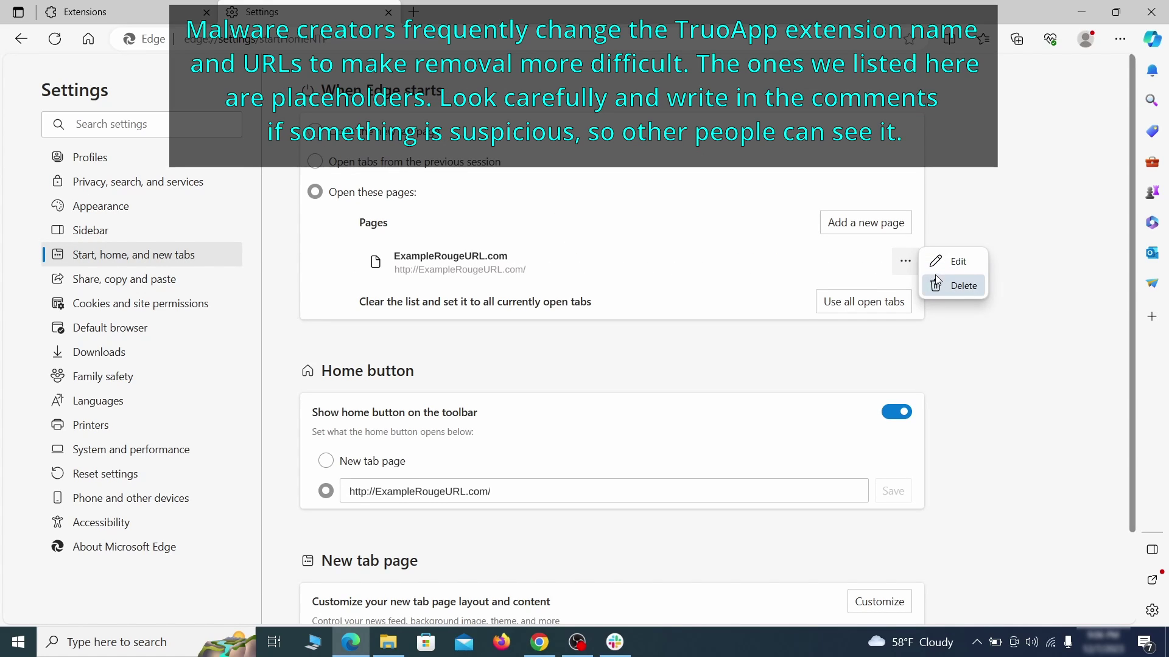
click(956, 285)
Clear the rogue home button address and set the home button to New tab page
click(517, 436)
triple_click(507, 438)
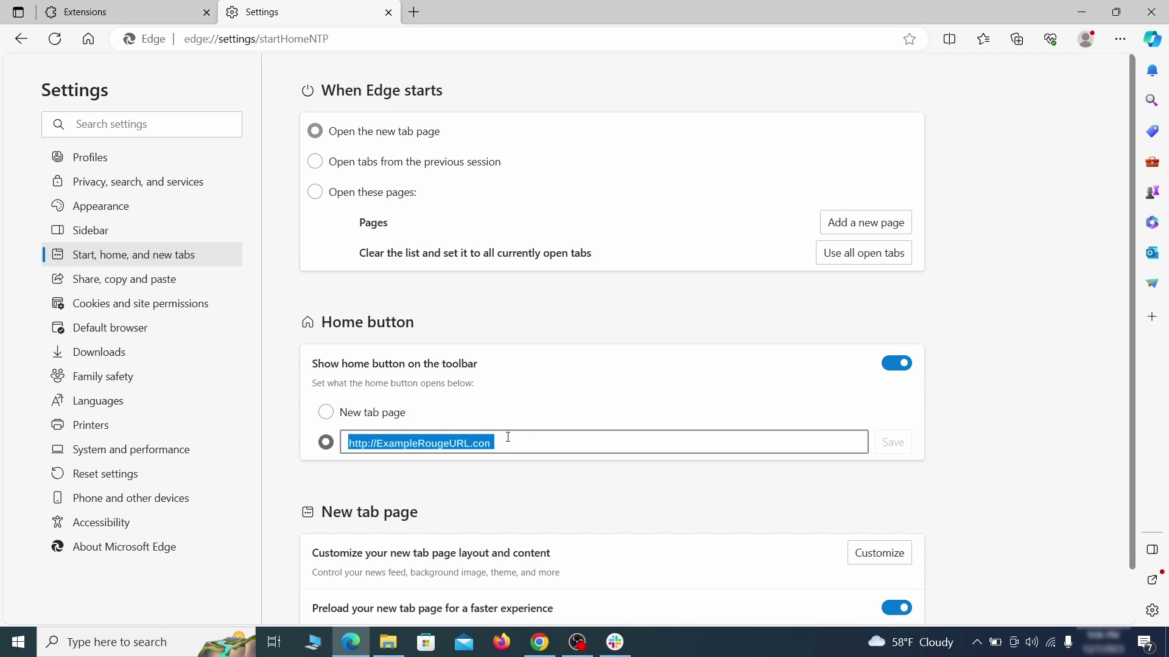
key(BackSpace)
click(327, 413)
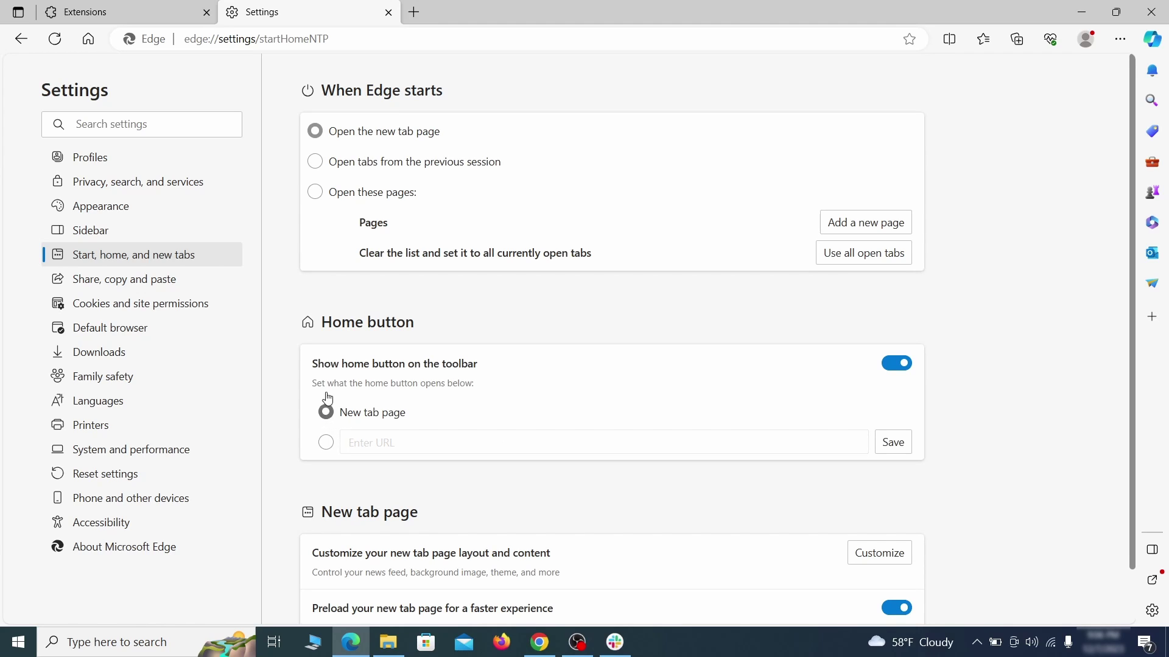
Remove ExampleRougeURL.com from Edge's allowed notification sites under Cookies and site permissions
click(316, 163)
click(214, 304)
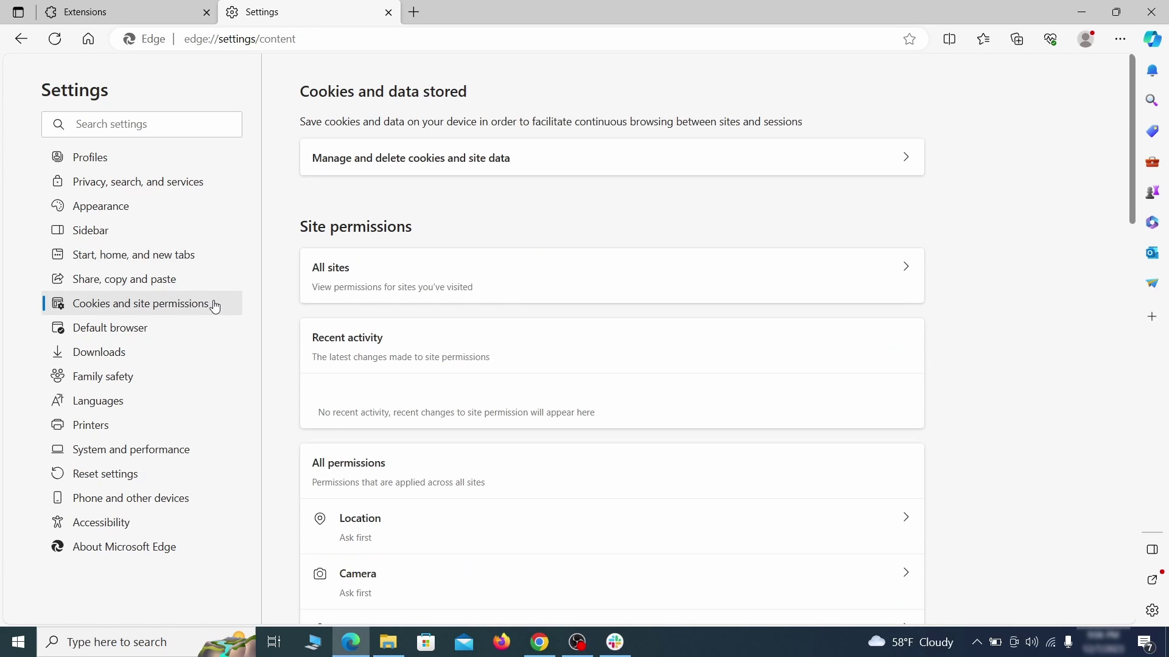
scroll(561, 316, down, 5)
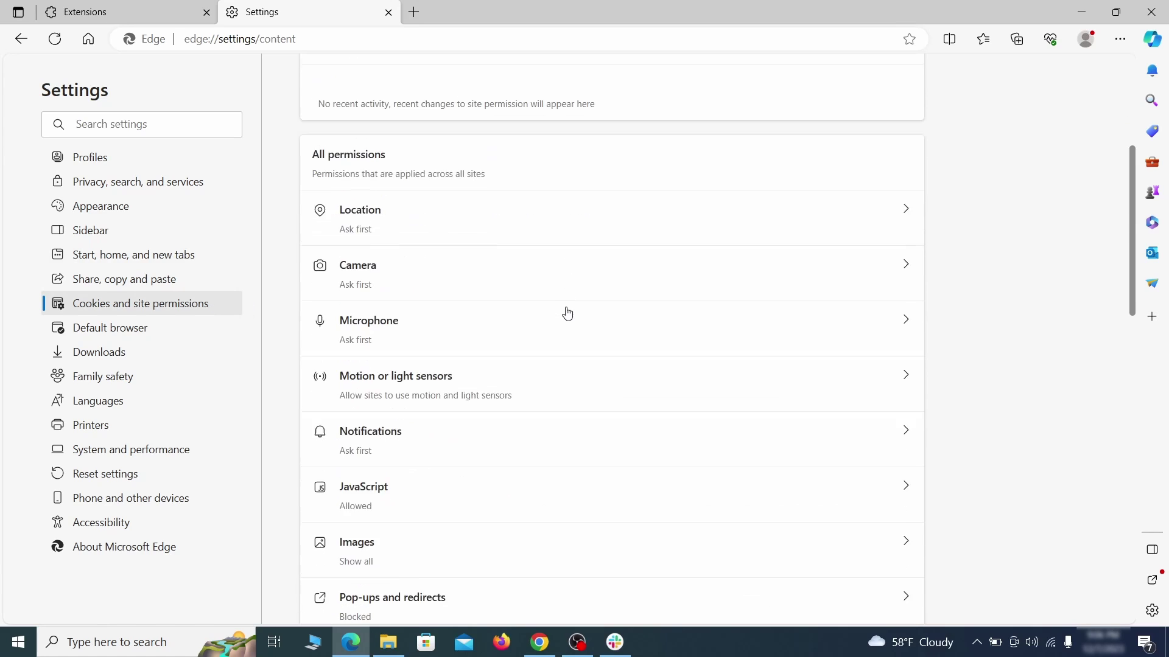
scroll(567, 313, down, 1)
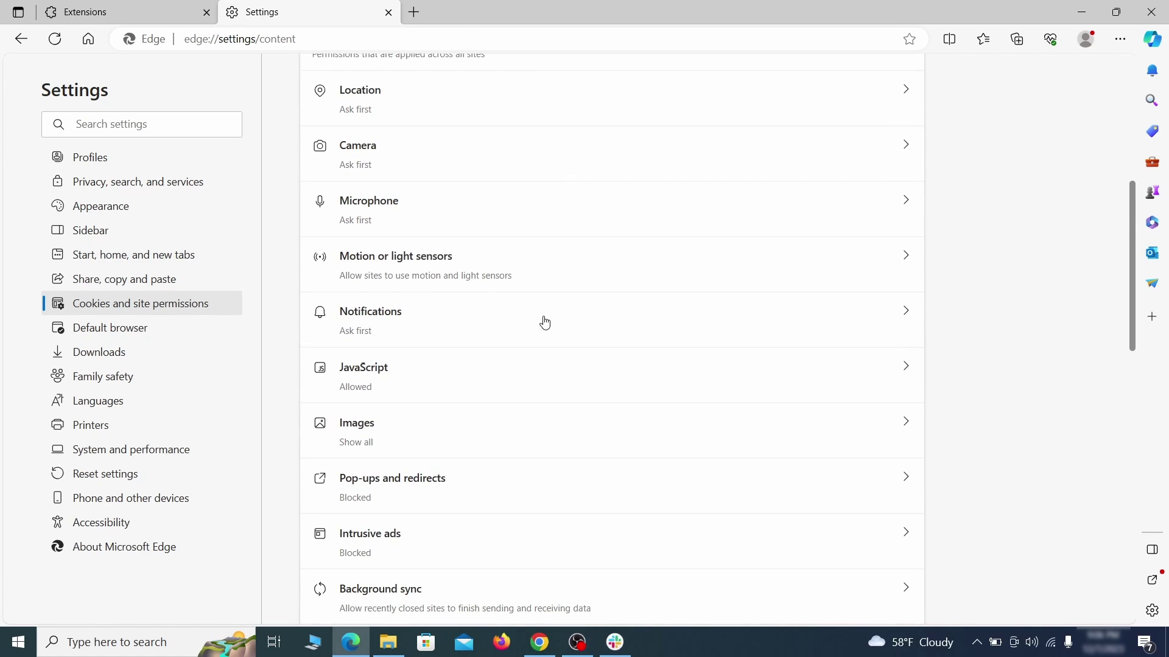
click(545, 323)
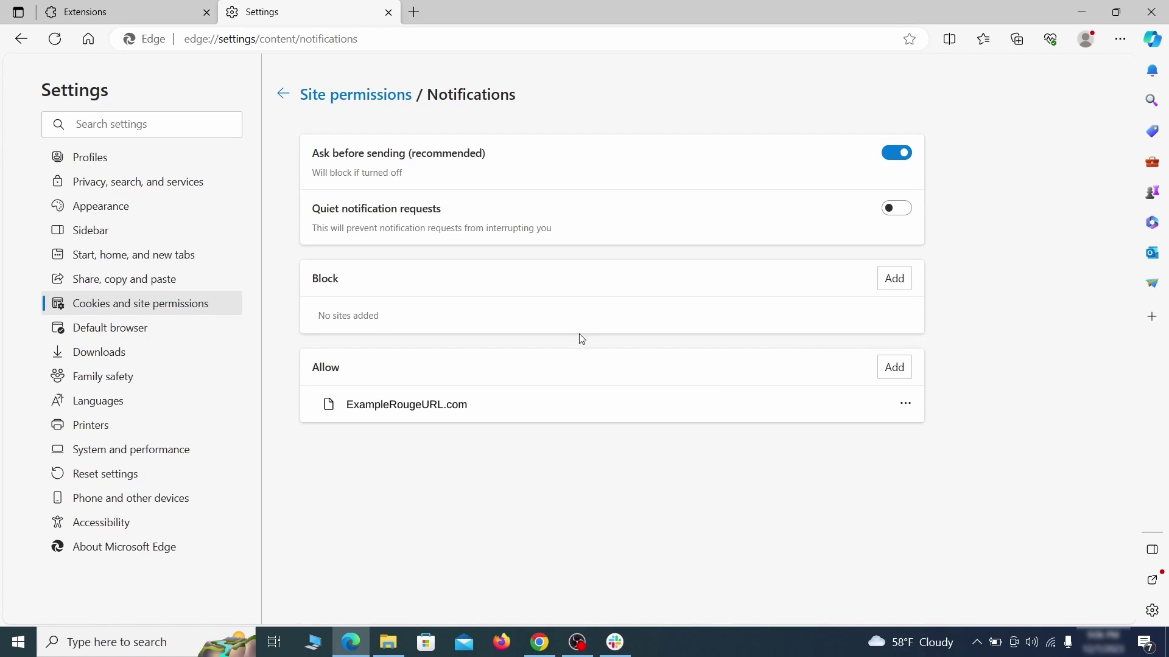
click(905, 404)
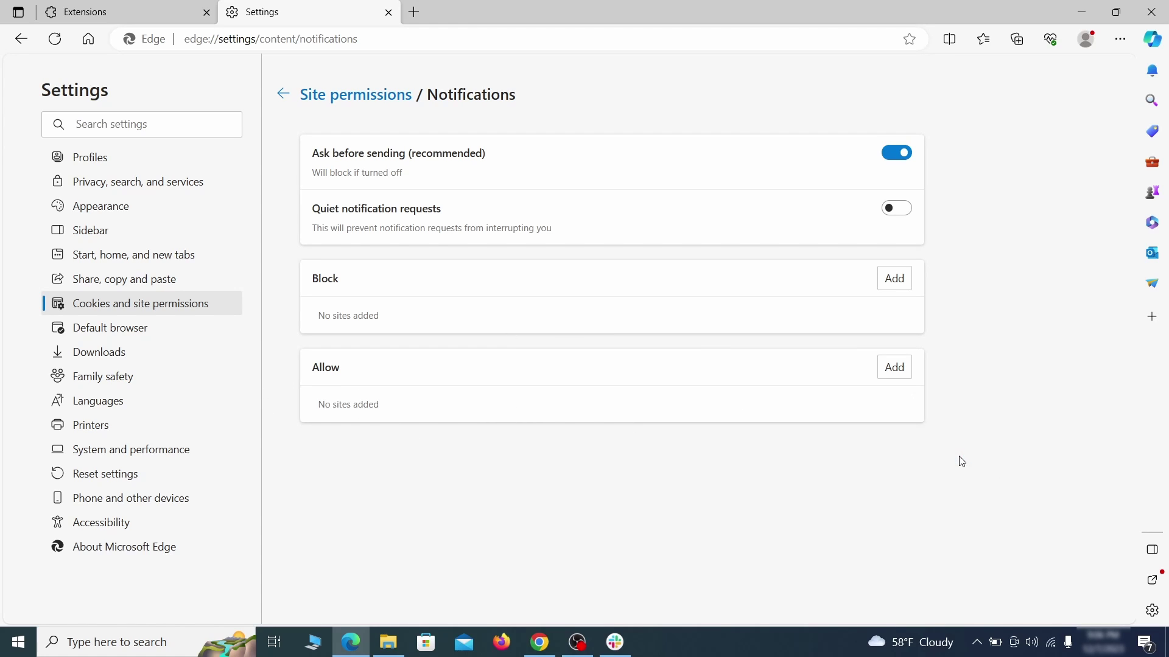